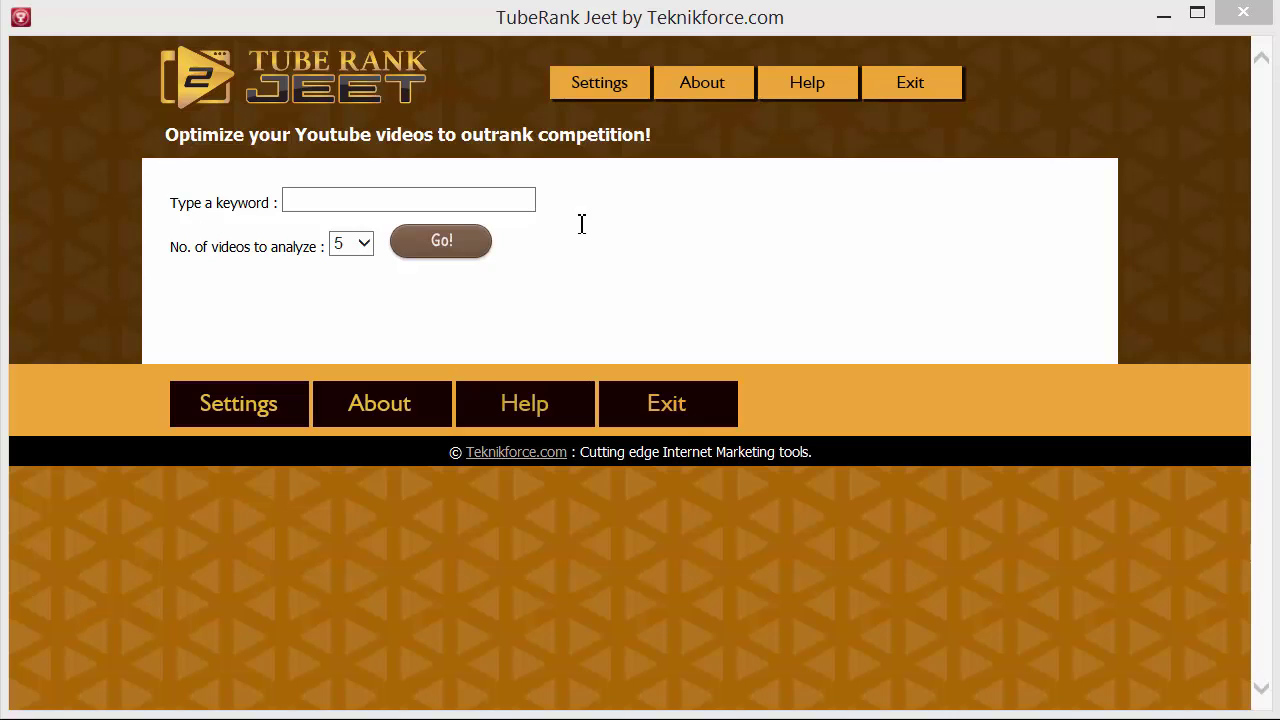
# Step: Analyze the keyword 'yoga for backpain' against 30 competing videos instead of 5
pyautogui.click(523, 201)
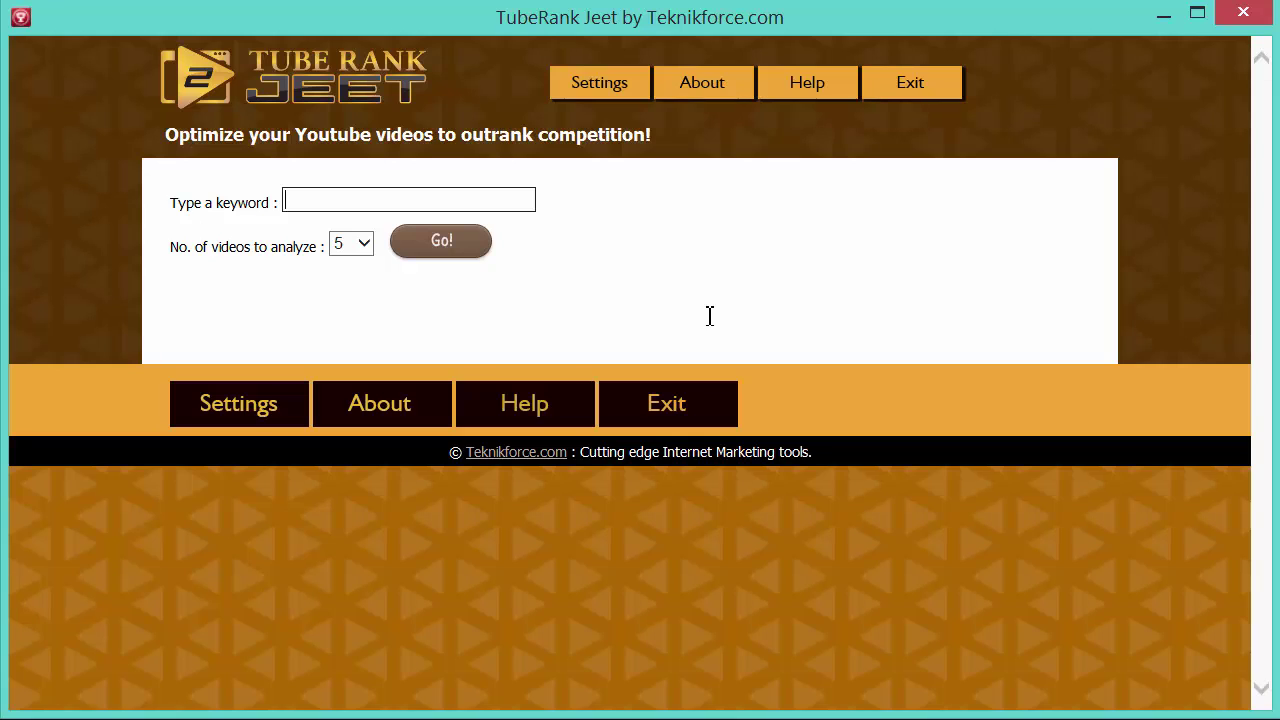
pyautogui.write('yoga for backpain')
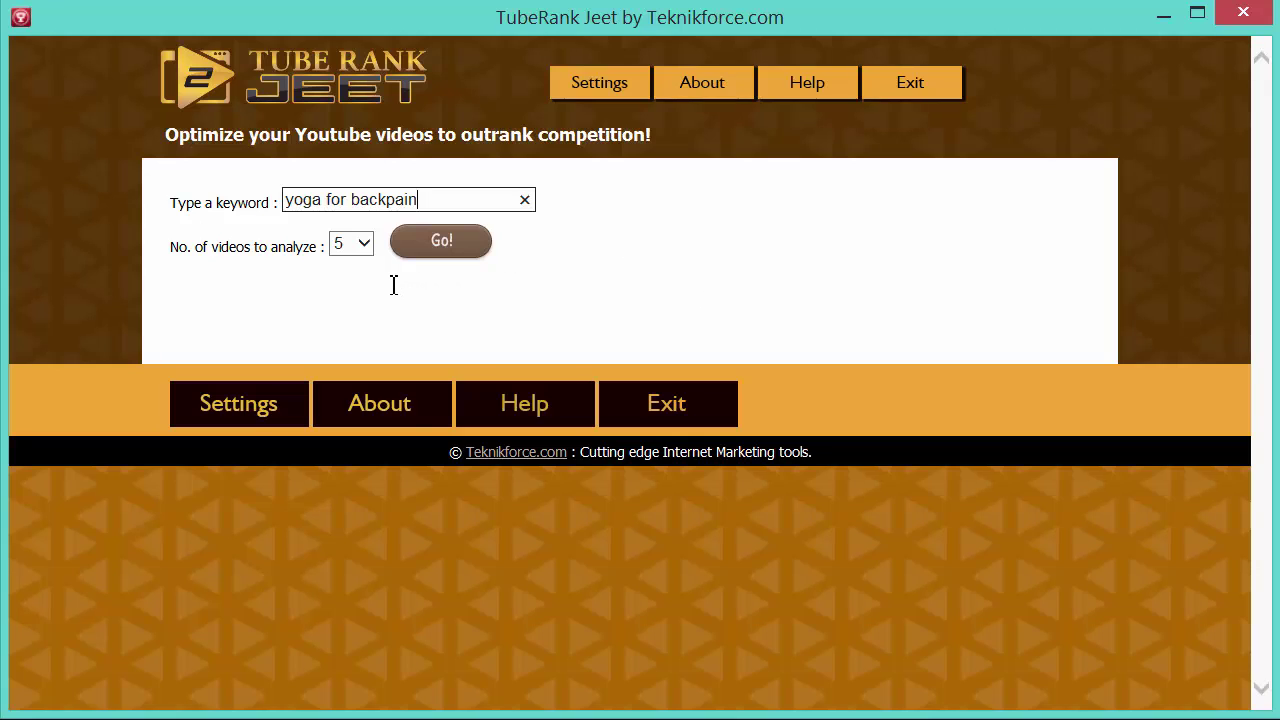
pyautogui.click(352, 249)
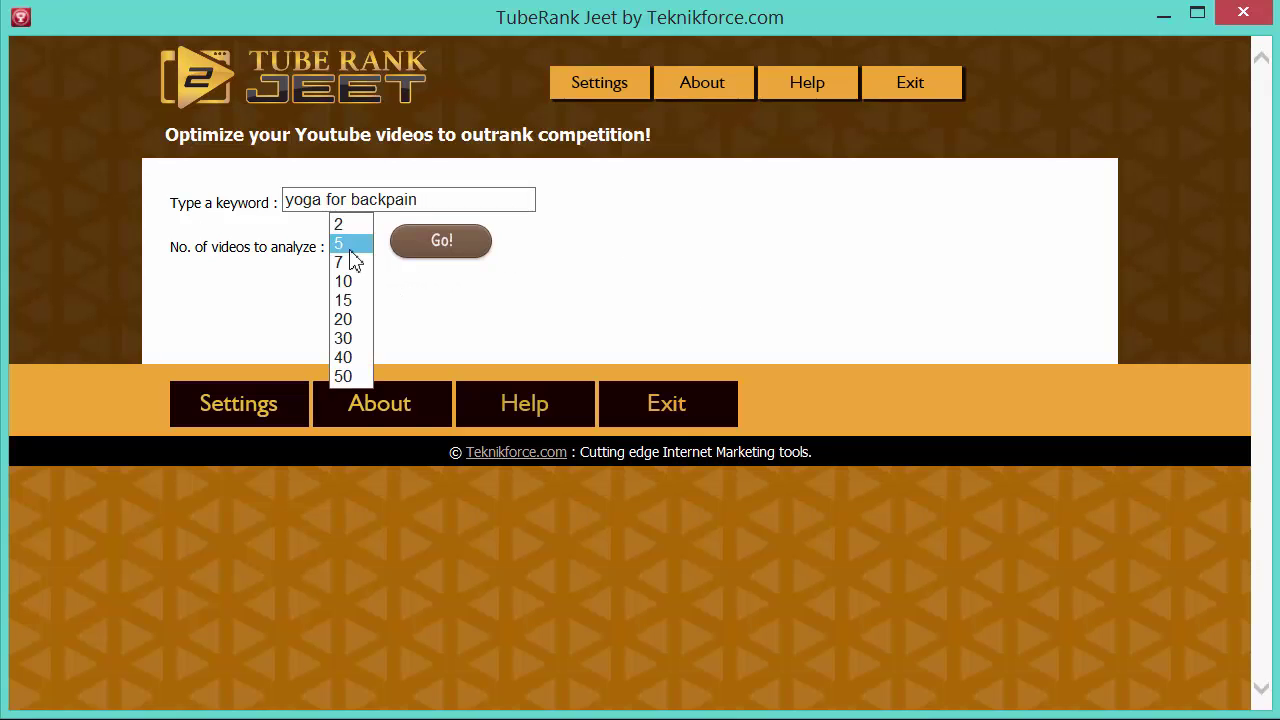
pyautogui.click(347, 338)
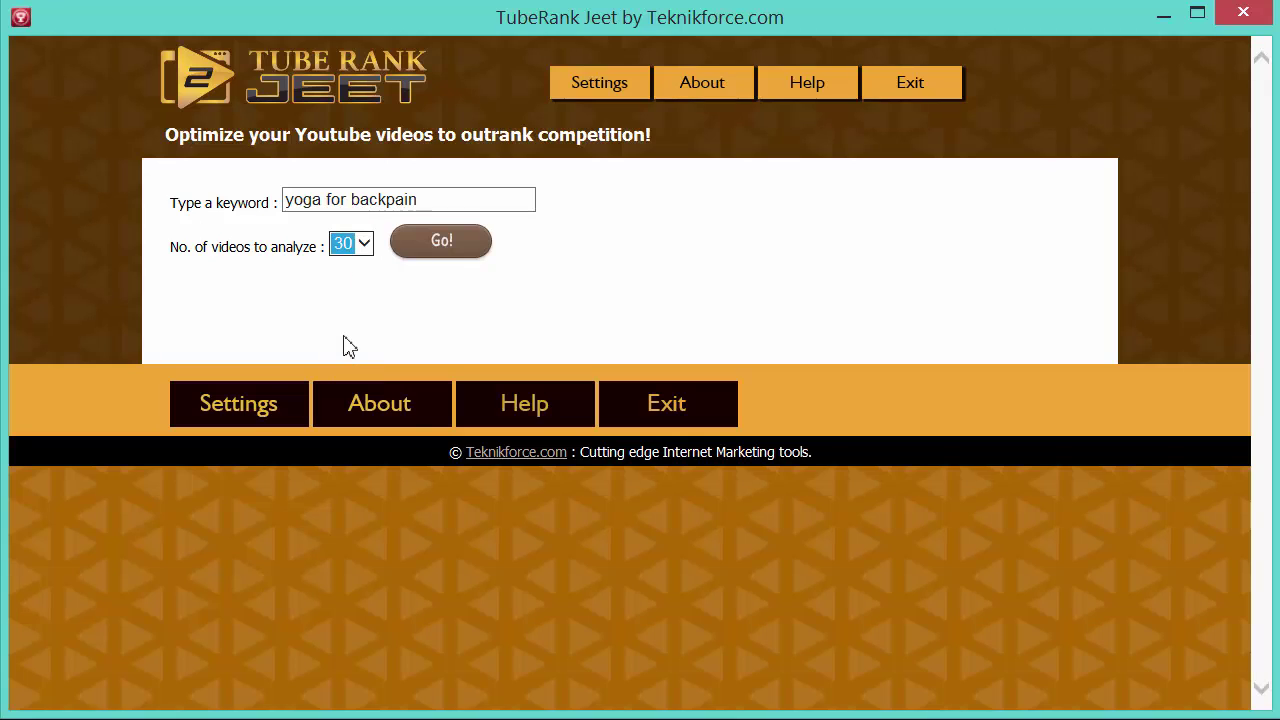
pyautogui.click(449, 258)
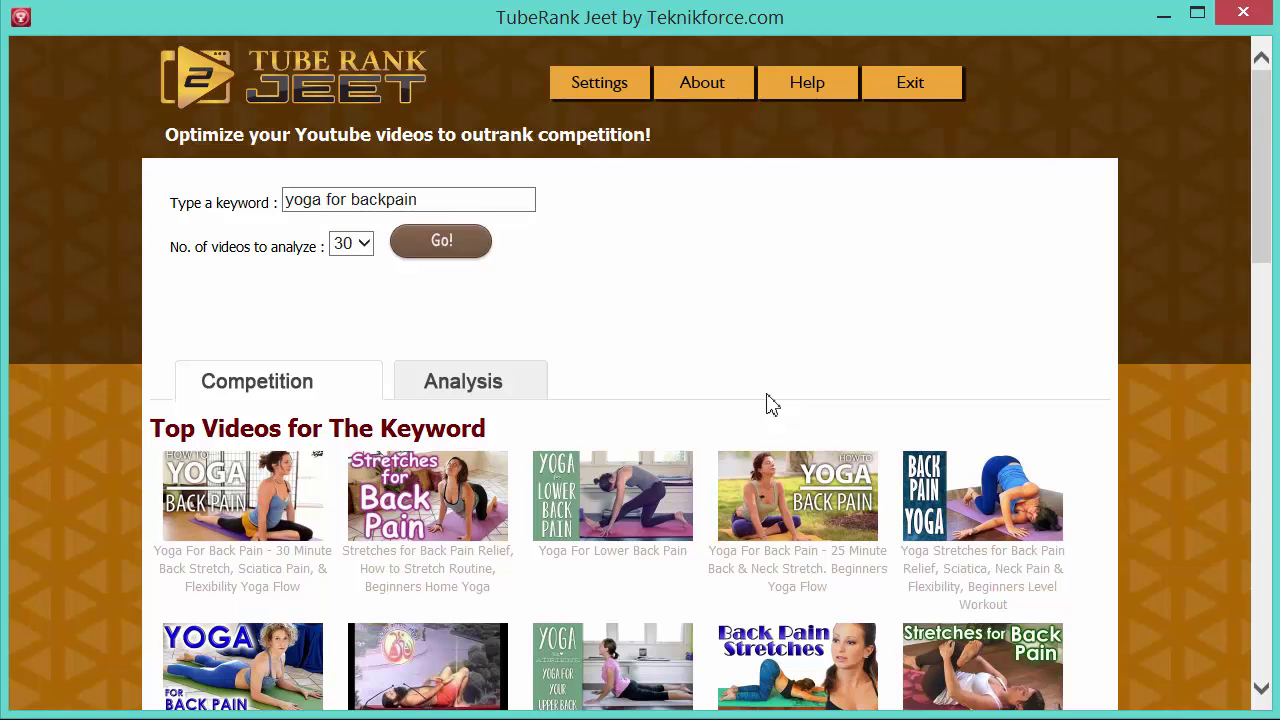
# Step: Scroll through the Top Videos for The Keyword grid of 'yoga for backpain' results
pyautogui.scroll(-1, 786, 349)
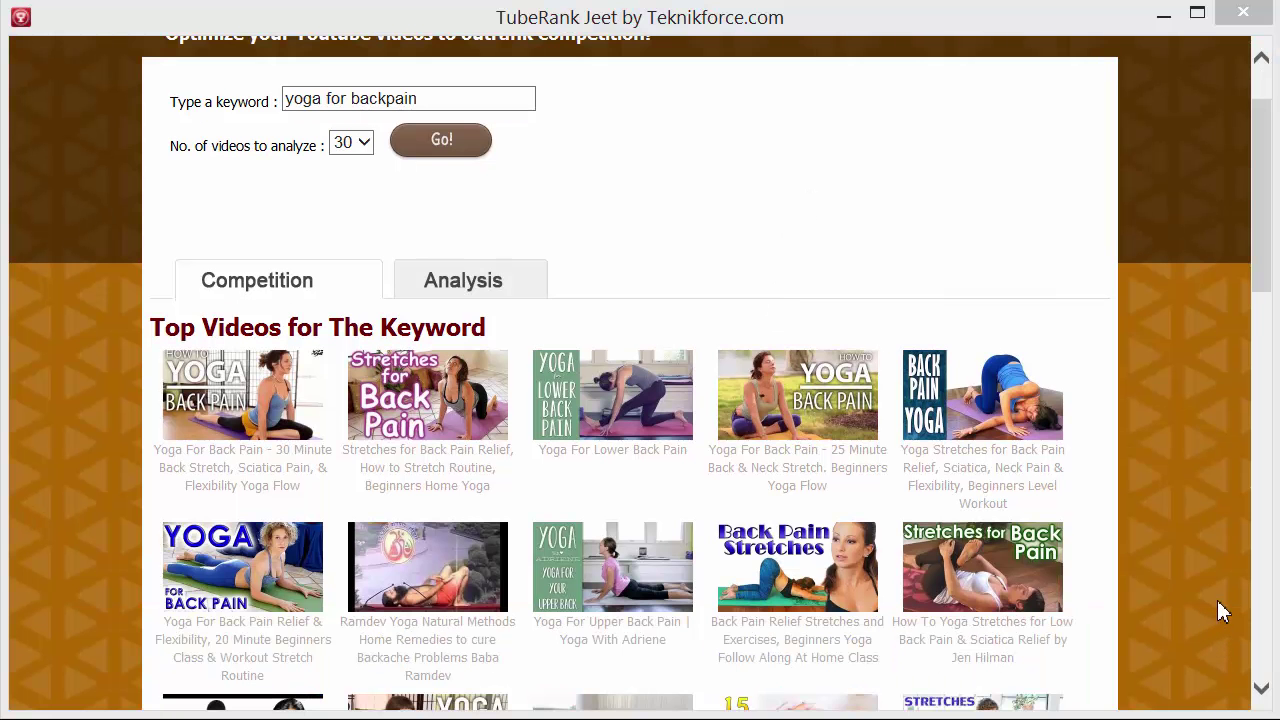
pyautogui.click(1234, 557)
pyautogui.scroll(-7, 1234, 557)
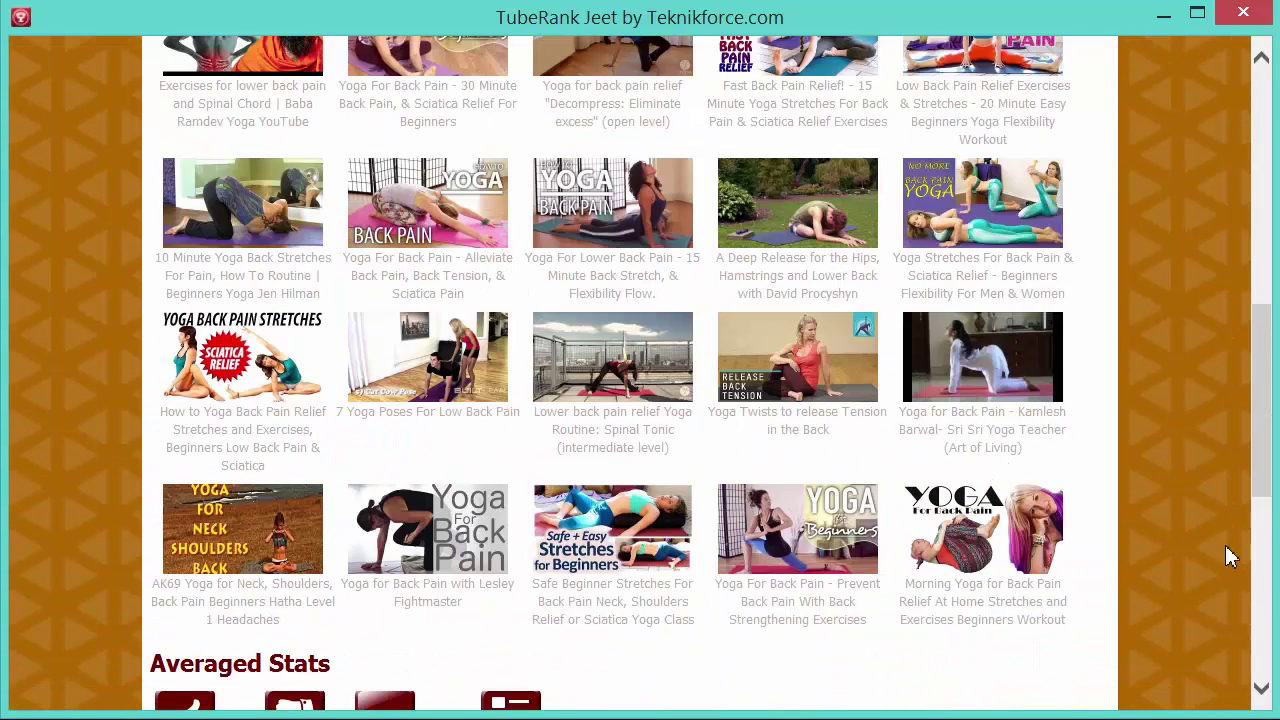
pyautogui.scroll(2, 1230, 557)
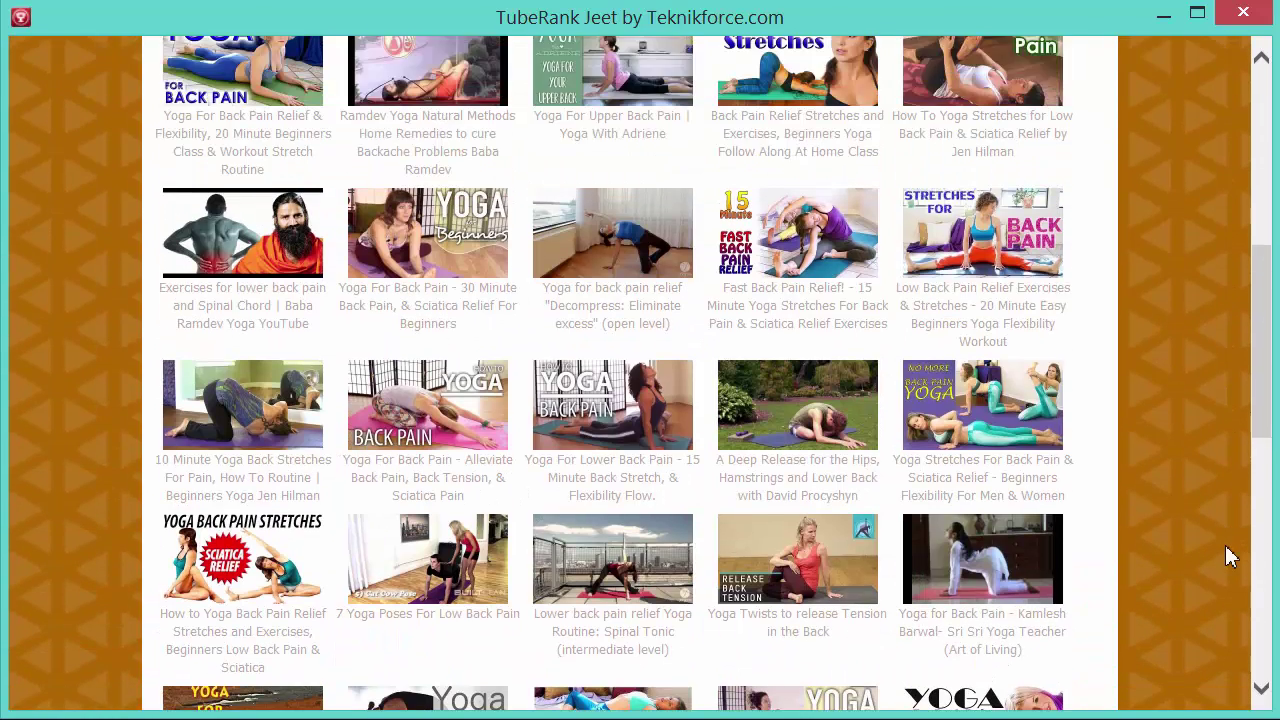
pyautogui.scroll(-2, 1230, 557)
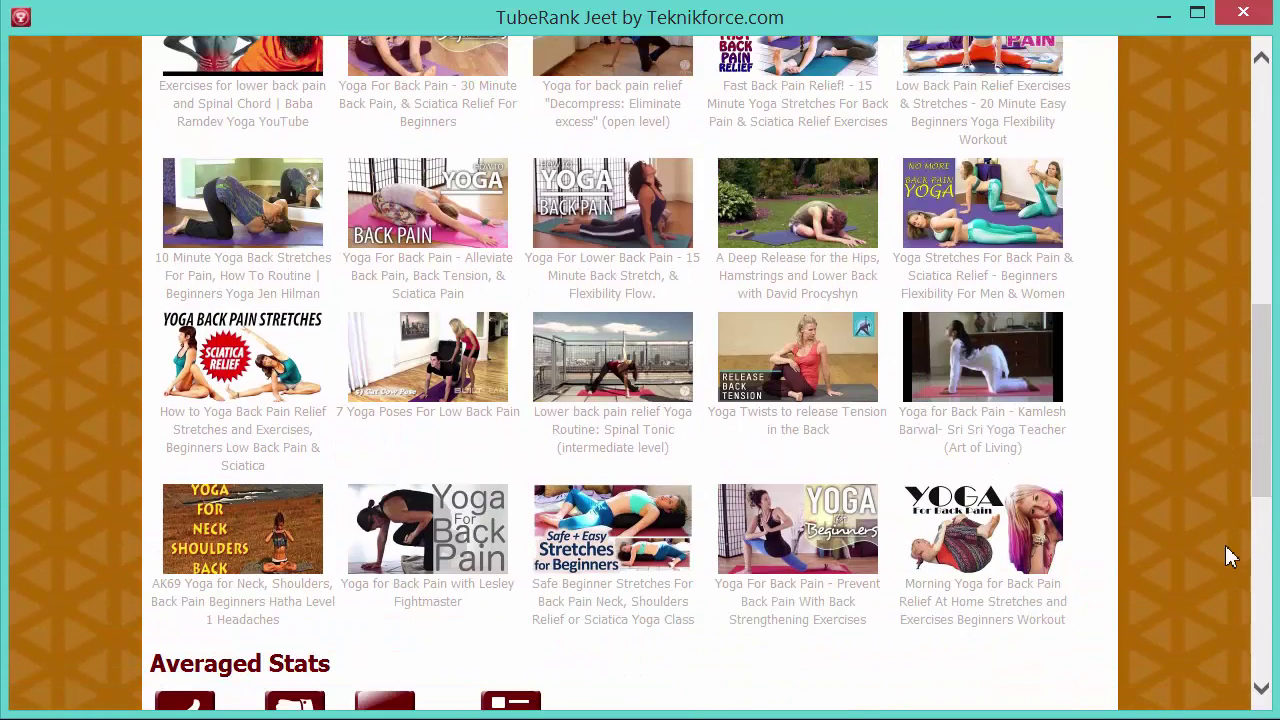
pyautogui.scroll(1, 1230, 557)
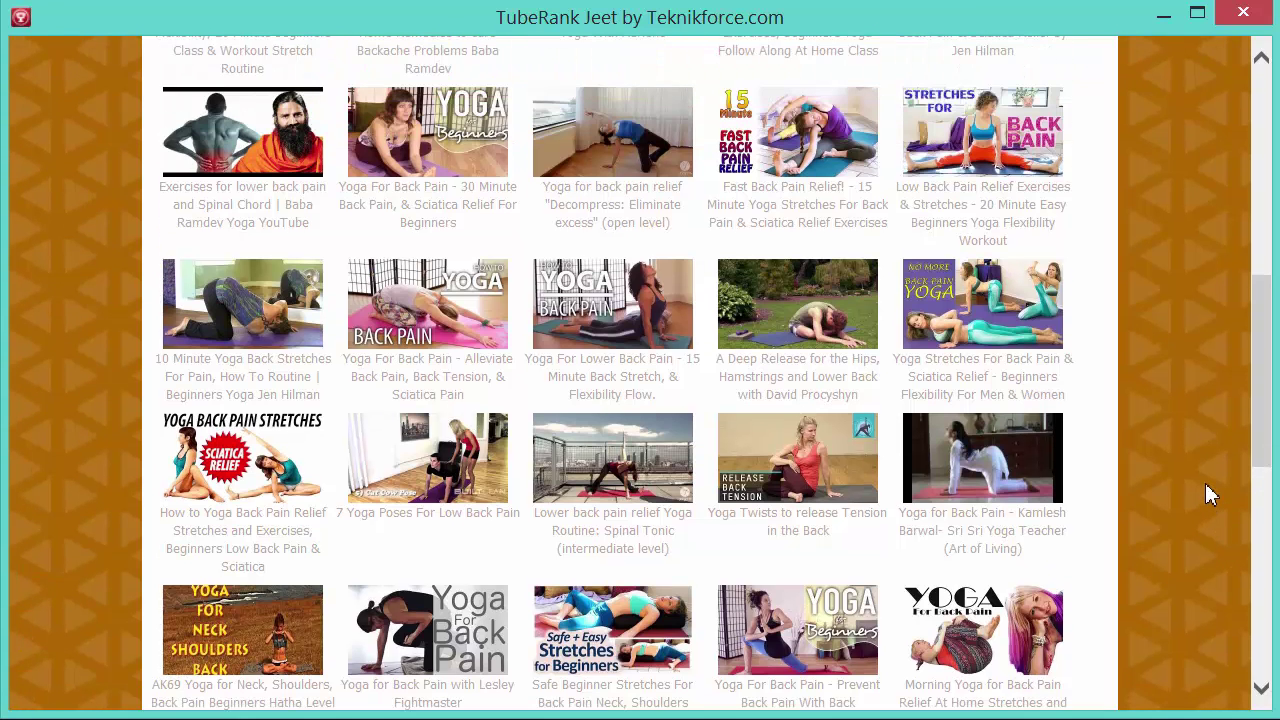
pyautogui.scroll(2, 1205, 483)
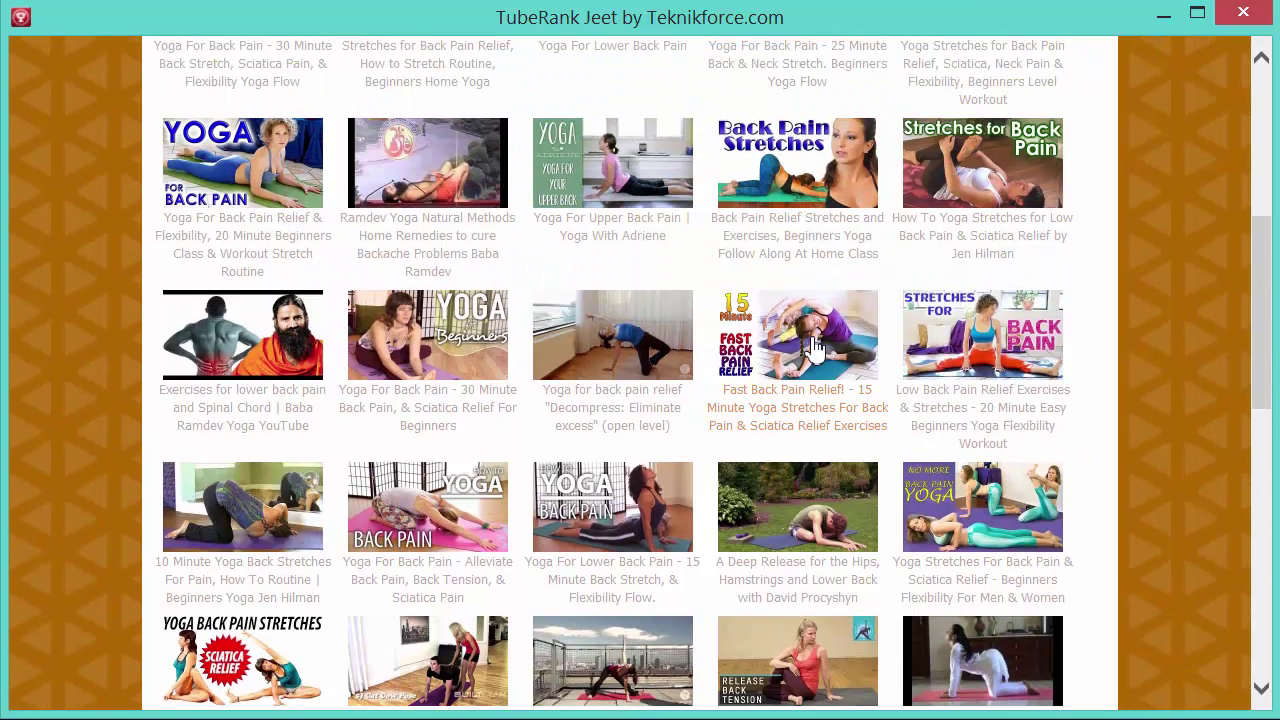
pyautogui.click(815, 345)
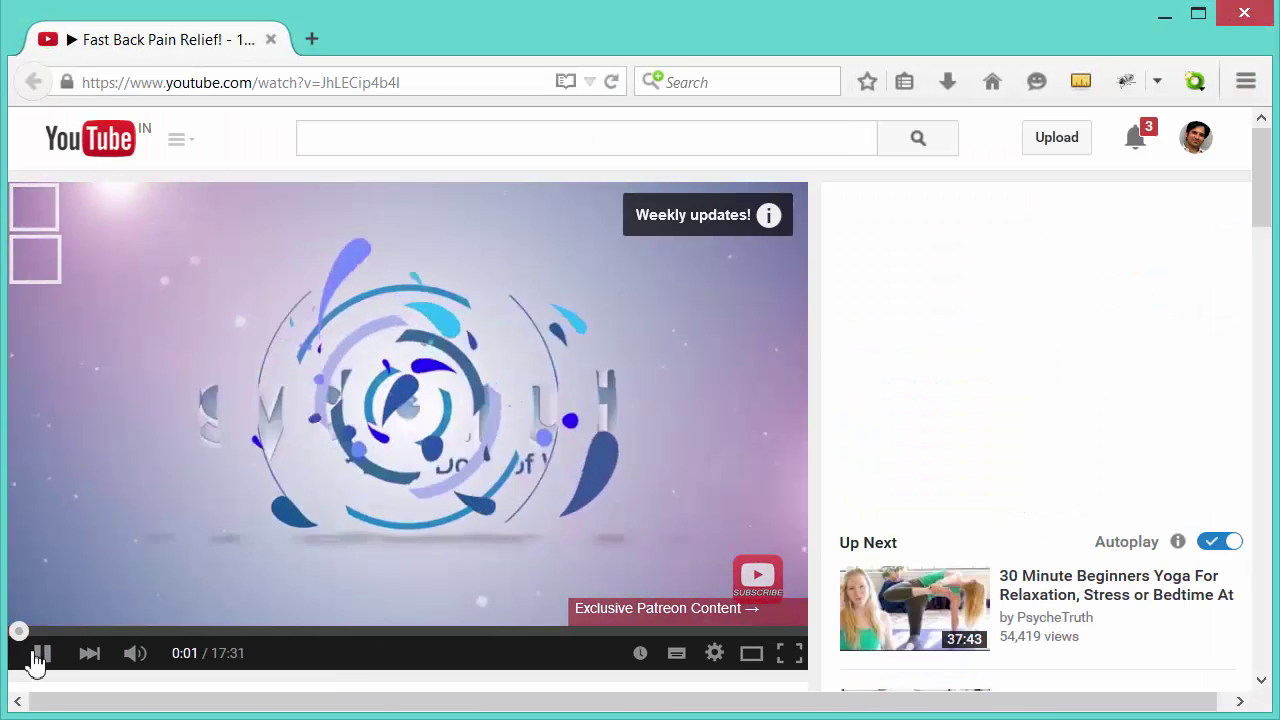
pyautogui.click(38, 655)
pyautogui.scroll(-8, 540, 405)
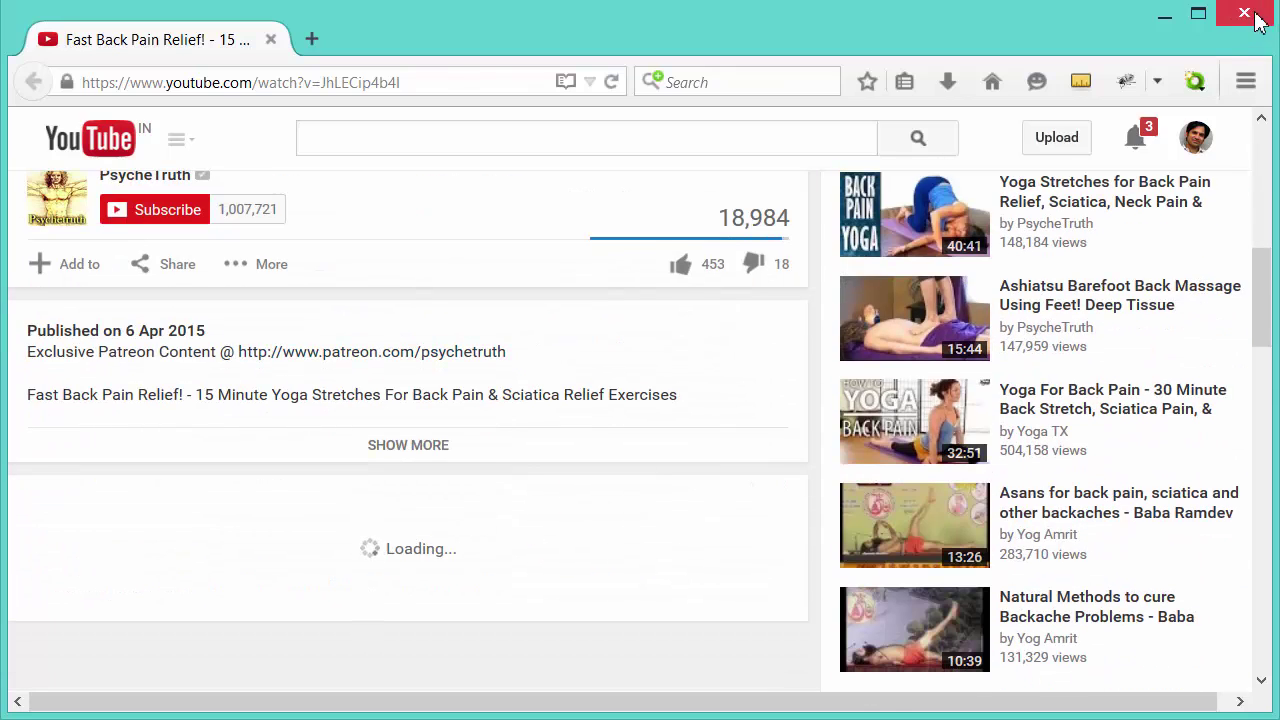
pyautogui.scroll(2, 766, 489)
pyautogui.scroll(3, 766, 489)
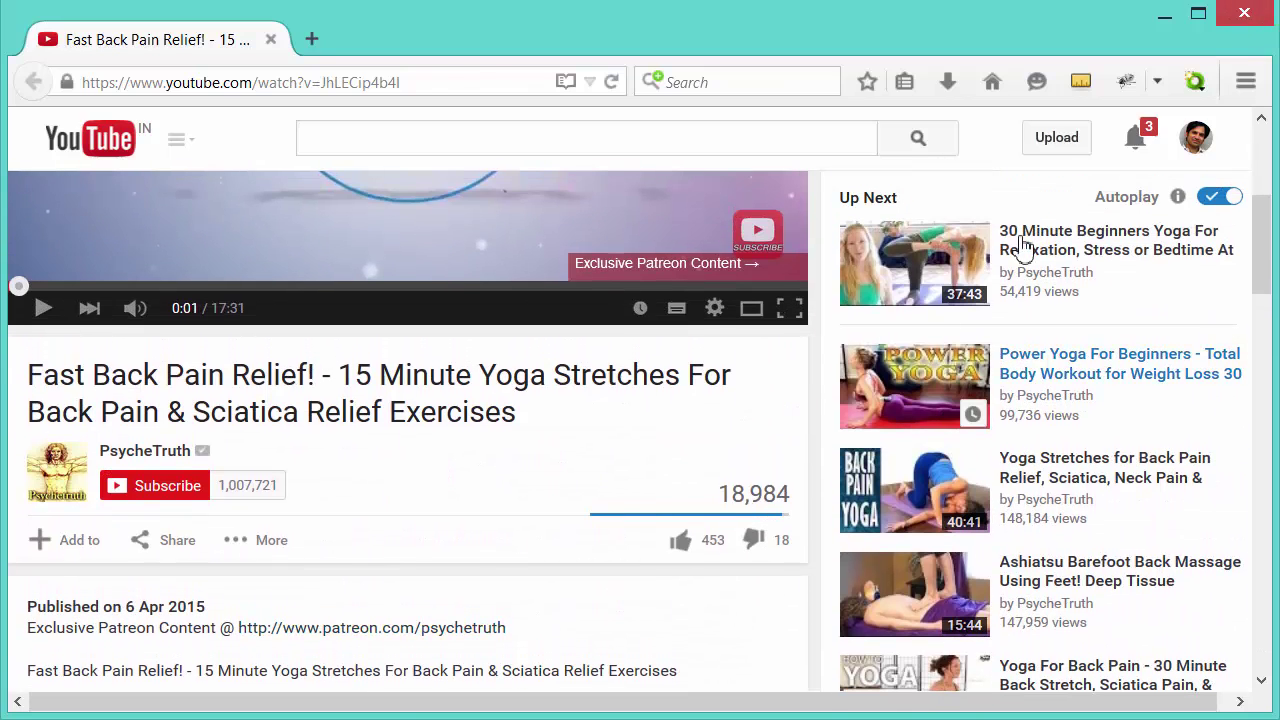
pyautogui.click(1245, 13)
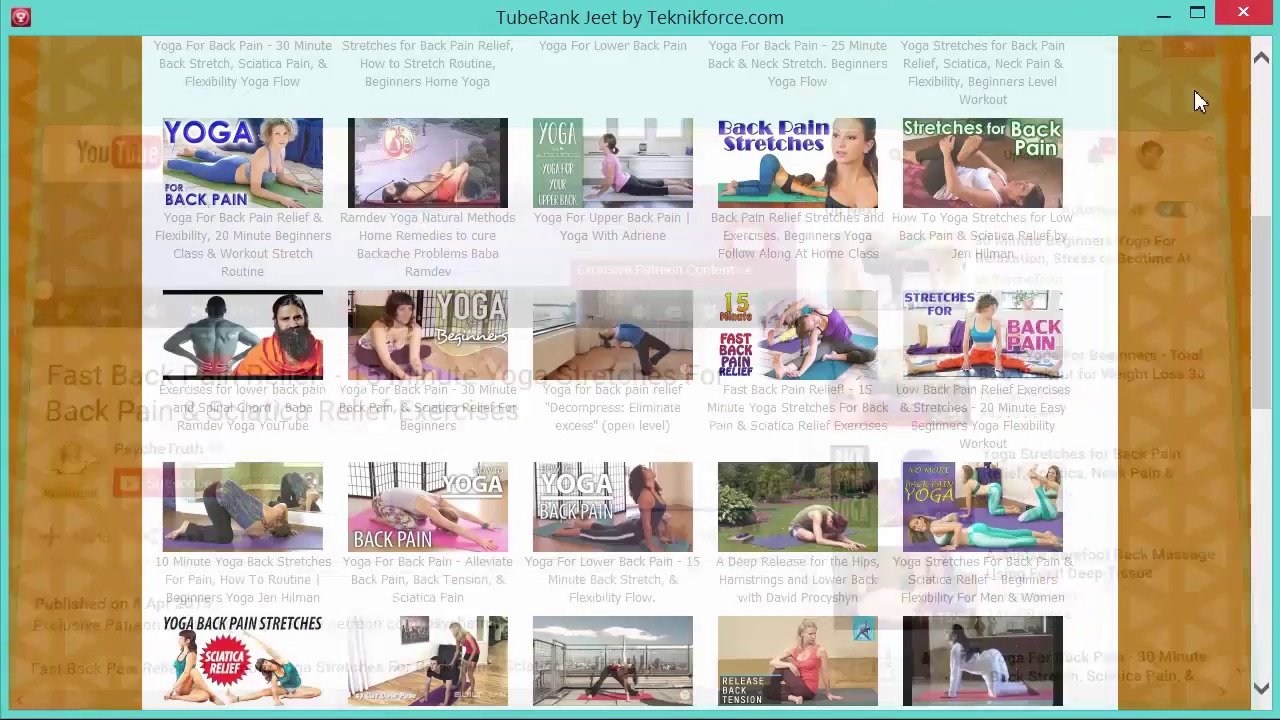
# Step: Scroll down to Averaged Stats and Ranking Difficulty, showing 100% for rank 1 and 20% for rank 30
pyautogui.scroll(-4, 1148, 390)
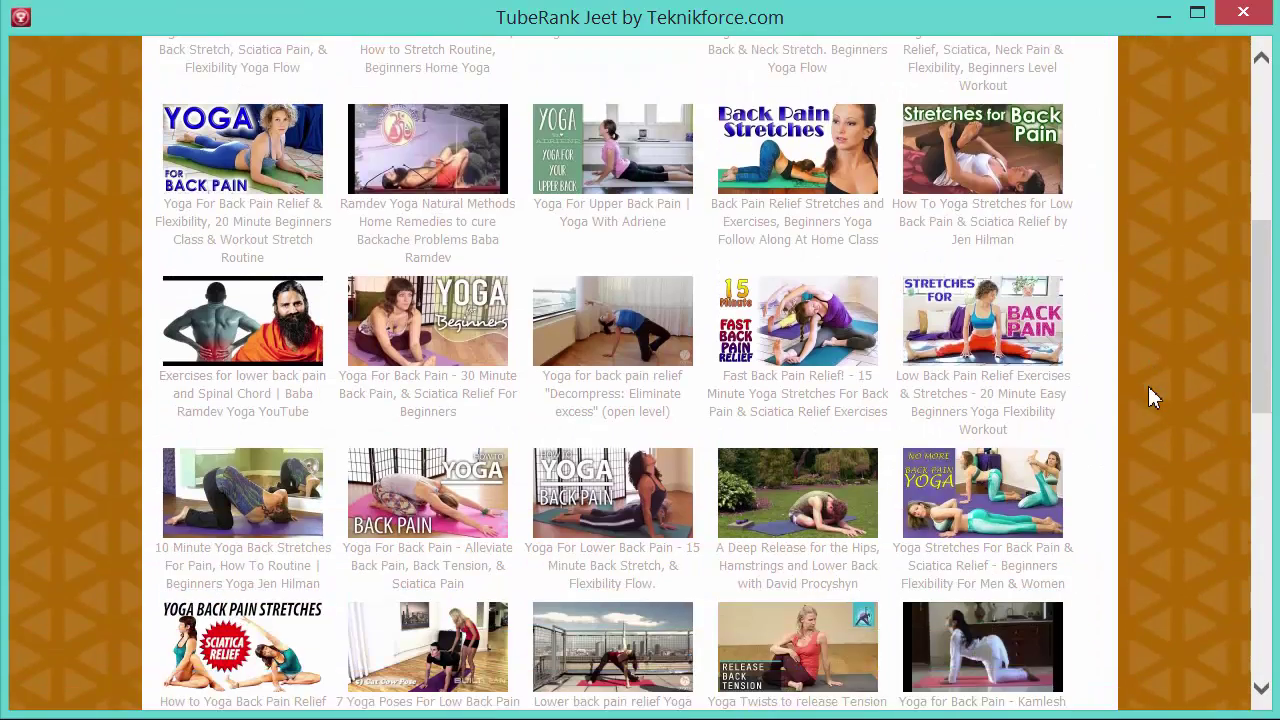
pyautogui.scroll(-6, 1148, 395)
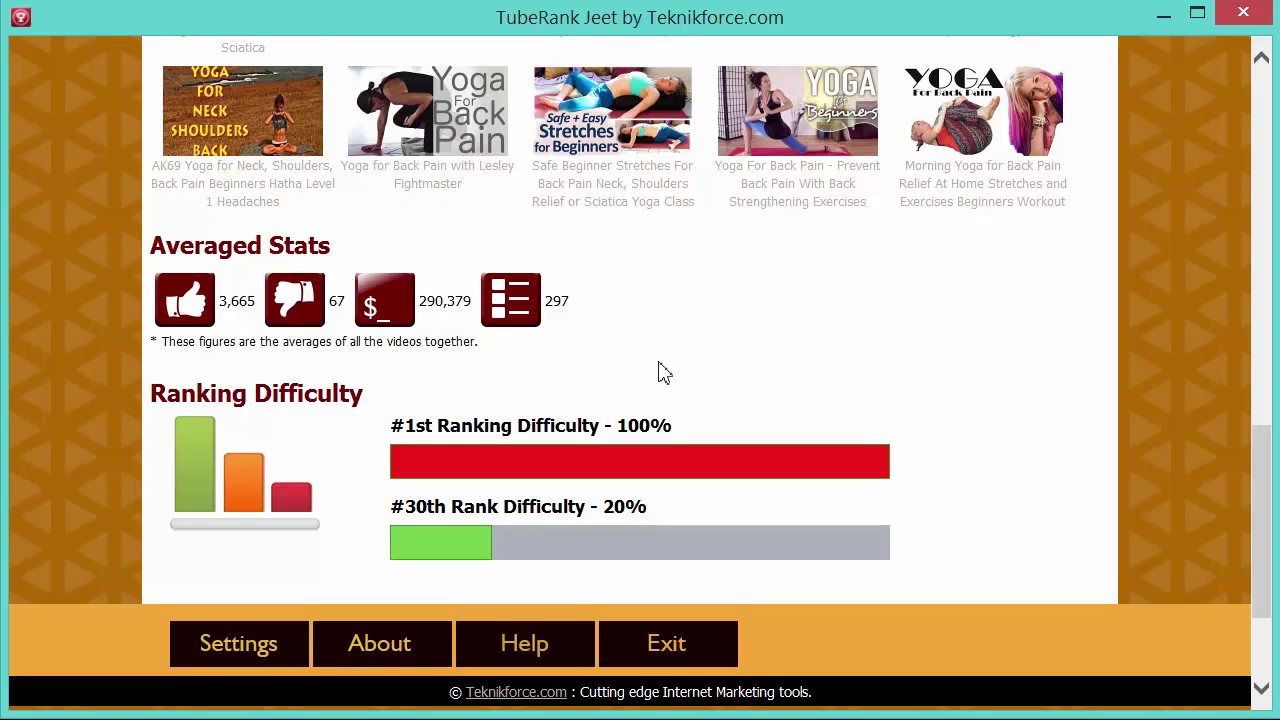
pyautogui.scroll(1, 660, 371)
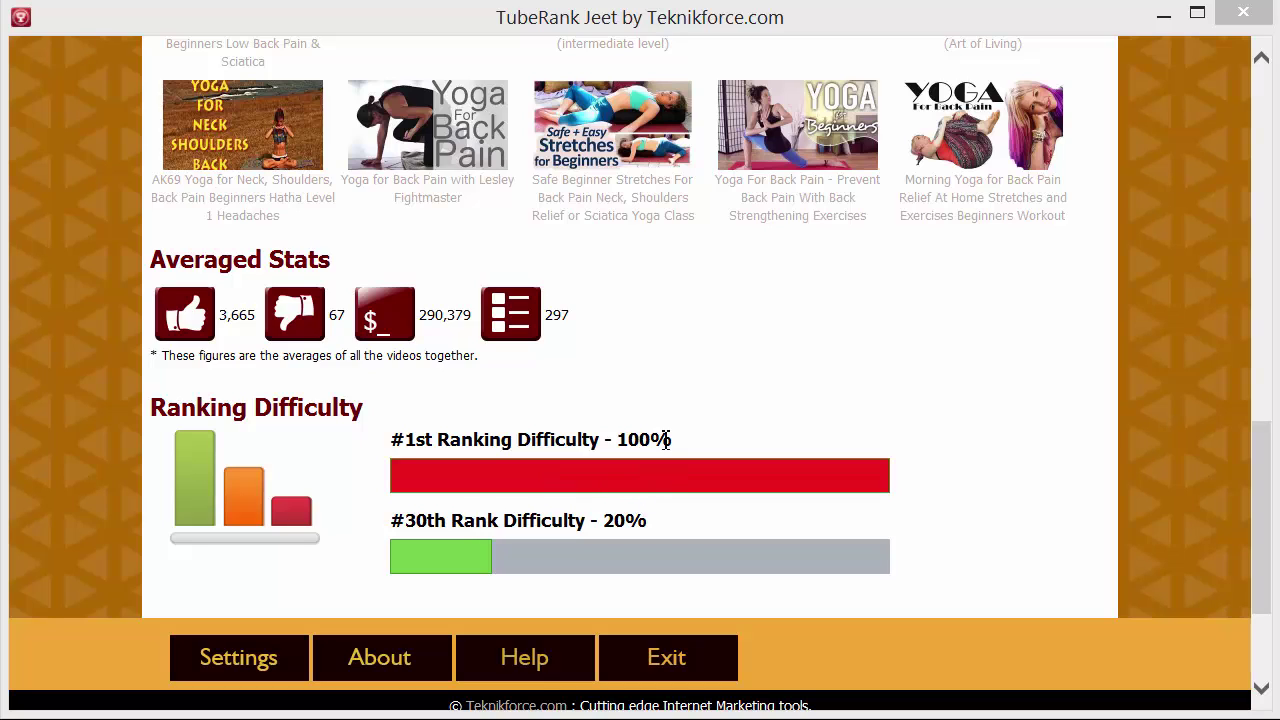
pyautogui.click(1028, 512)
pyautogui.scroll(15, 1028, 512)
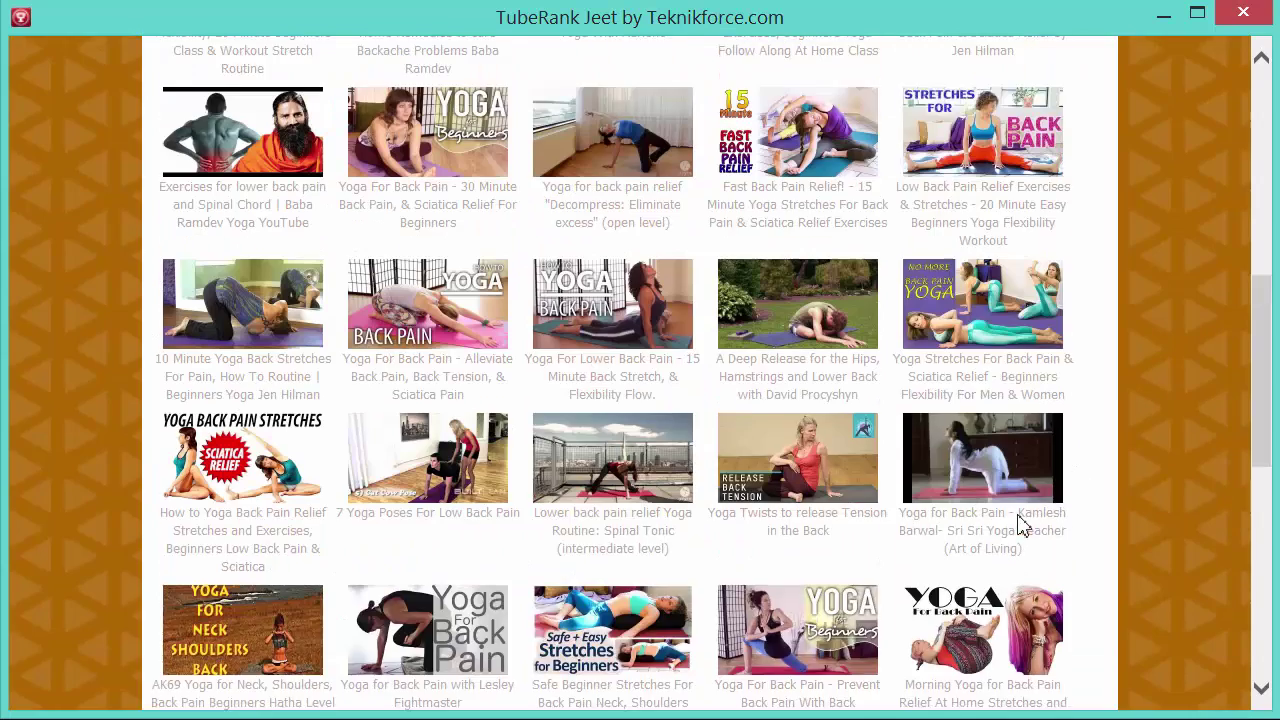
pyautogui.scroll(-2, 468, 485)
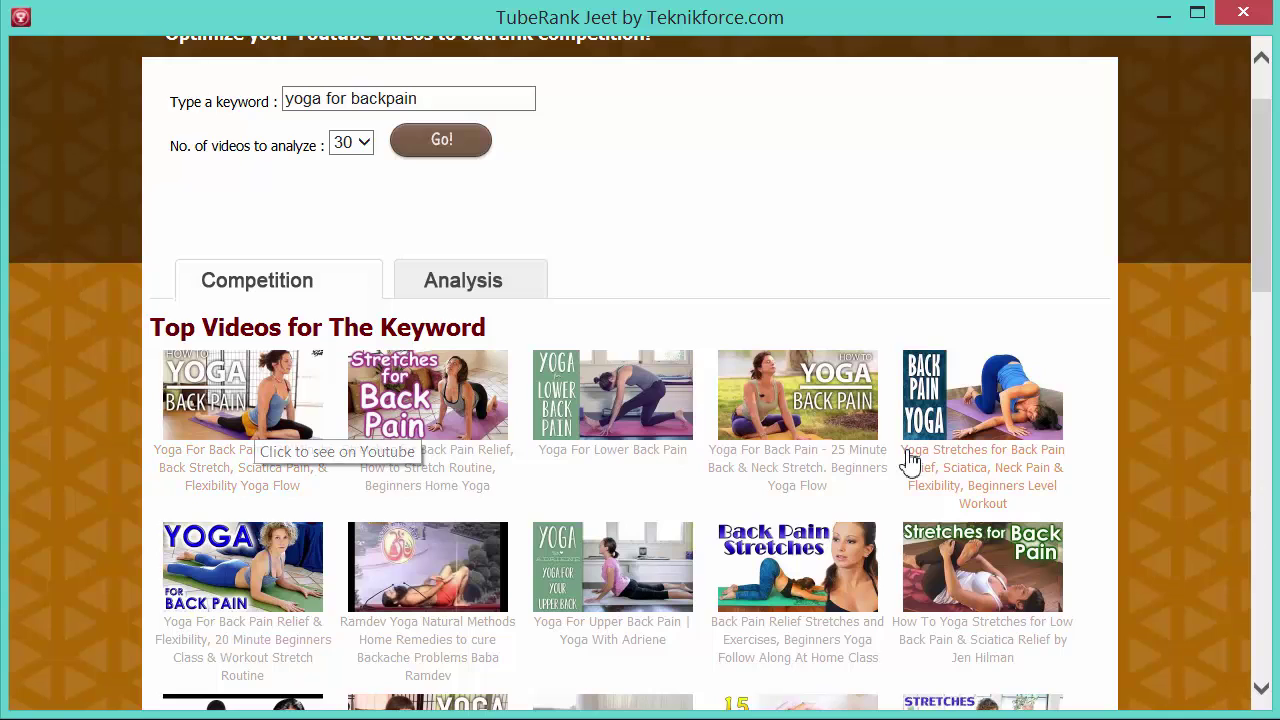
pyautogui.scroll(-10, 588, 468)
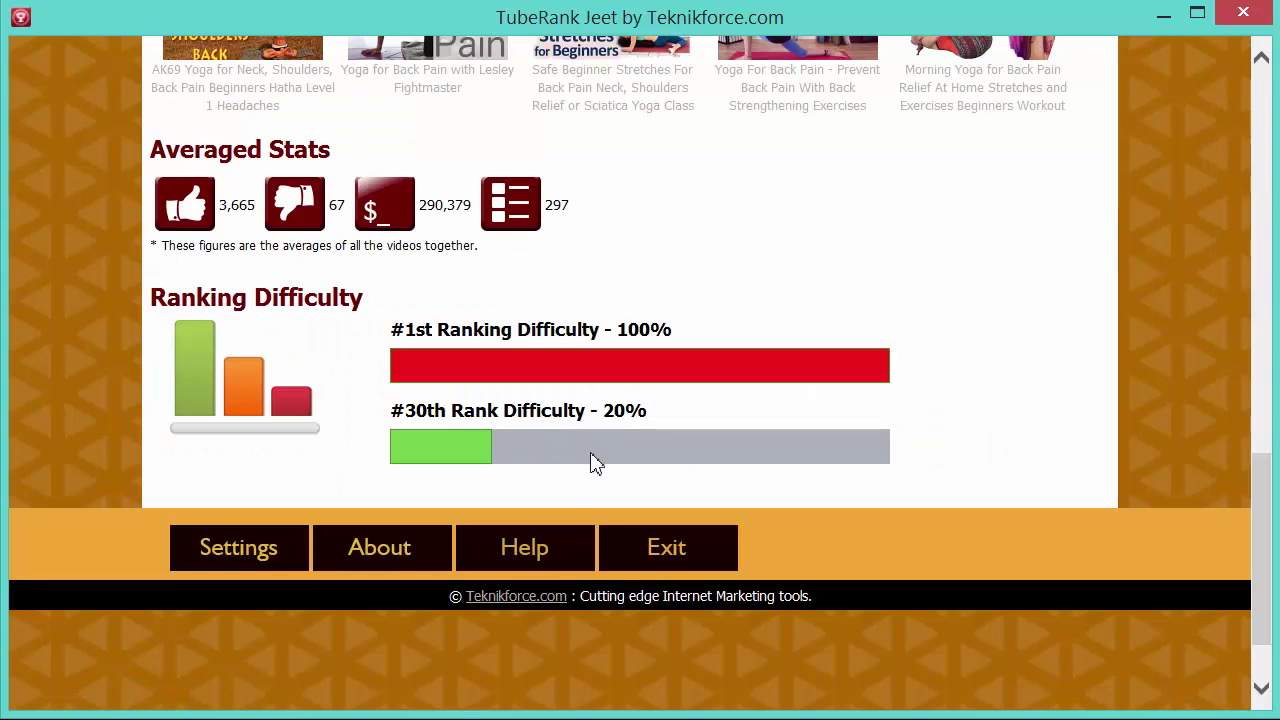
pyautogui.scroll(1, 900, 468)
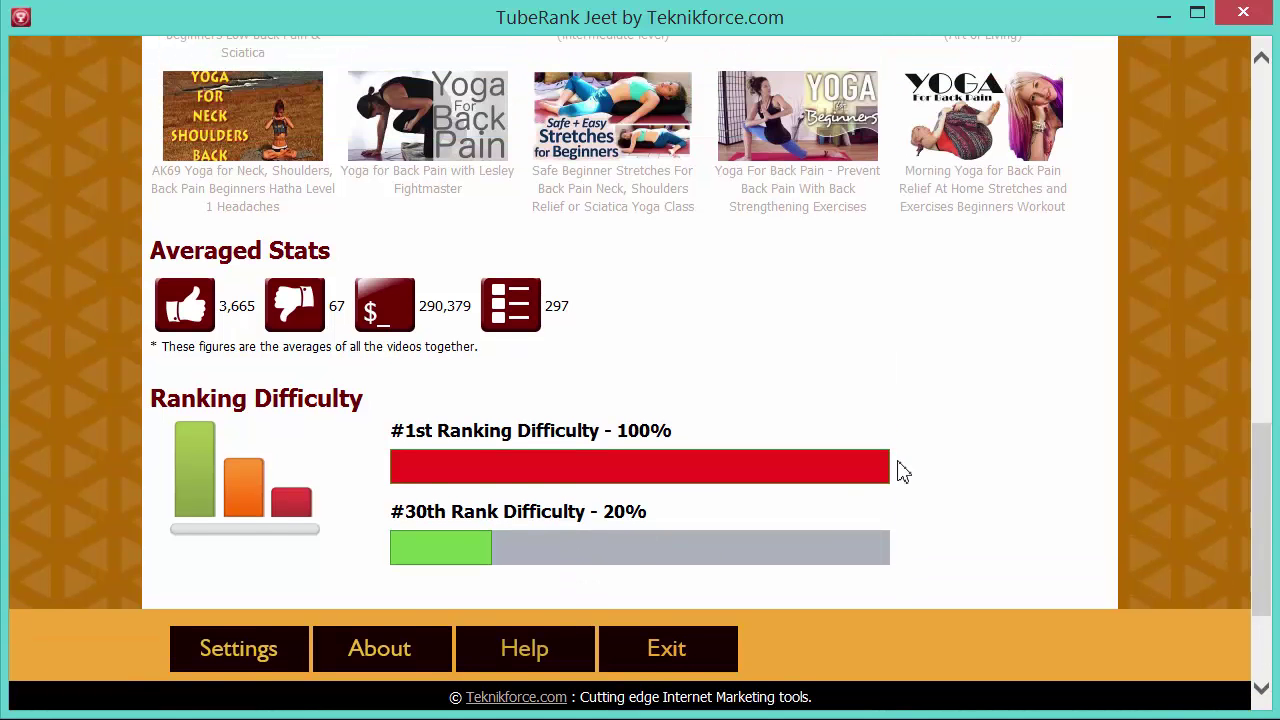
pyautogui.scroll(1, 900, 470)
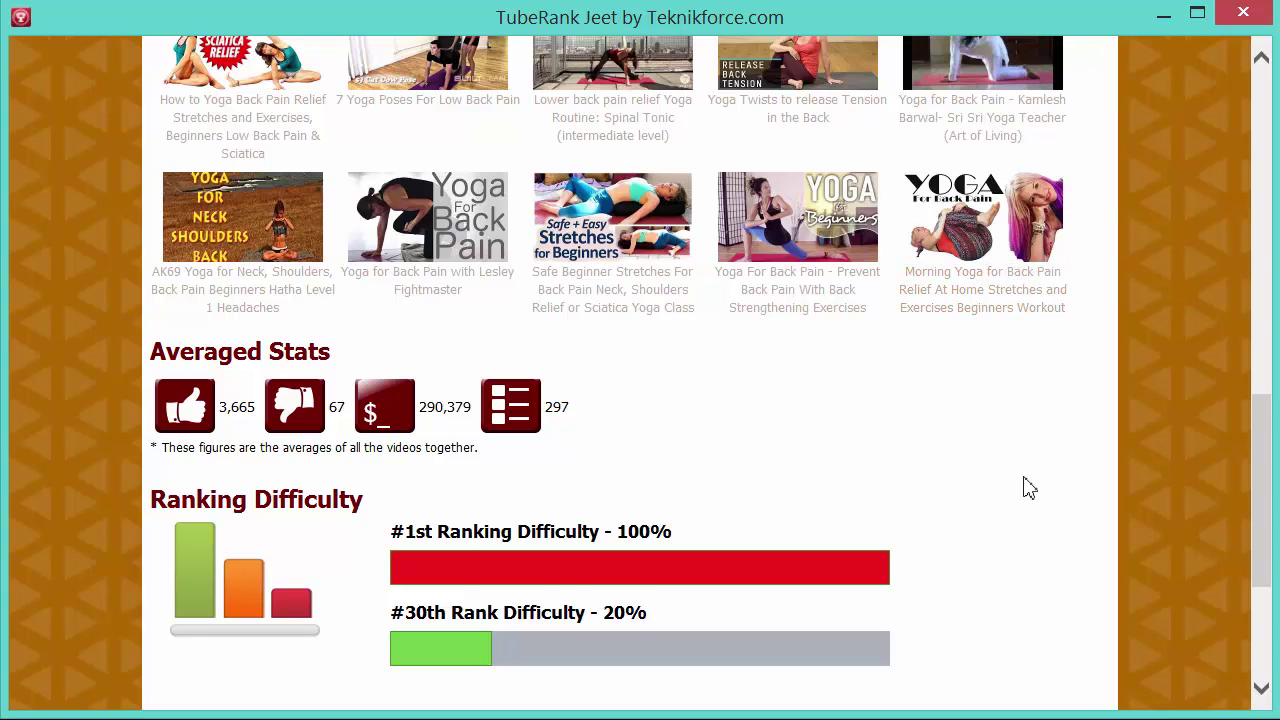
pyautogui.scroll(-1, 646, 389)
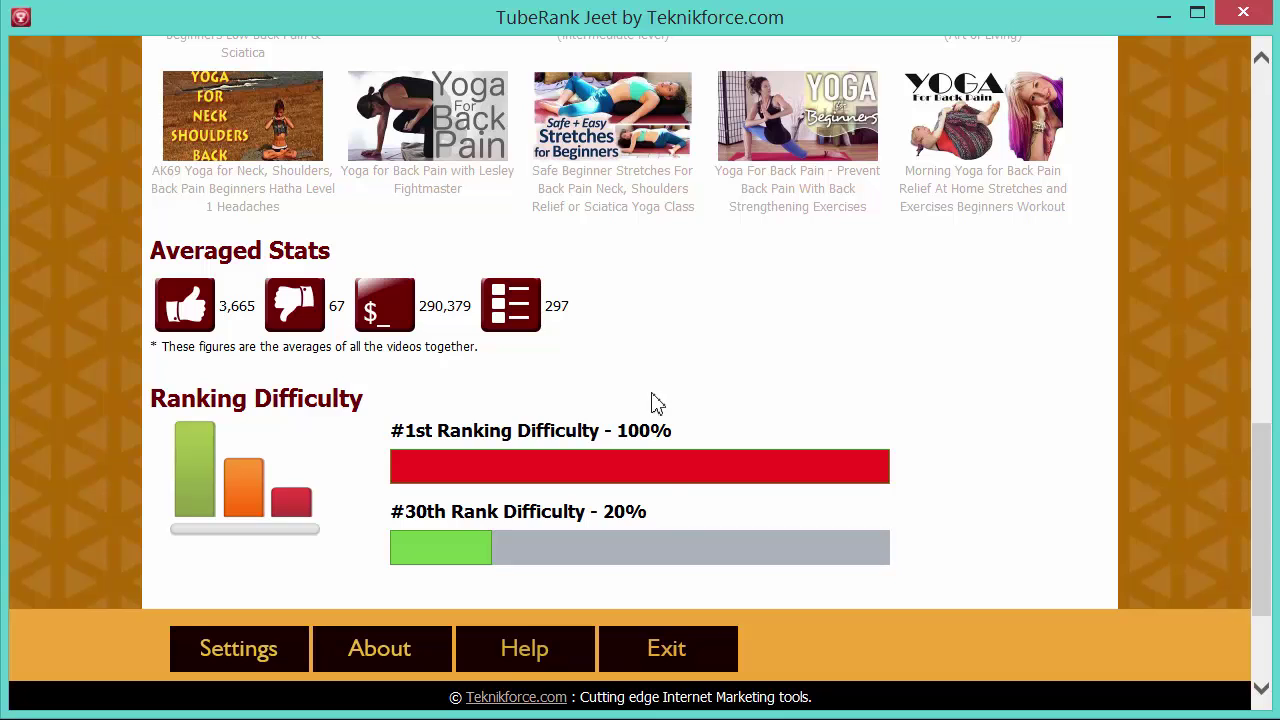
pyautogui.scroll(1, 953, 535)
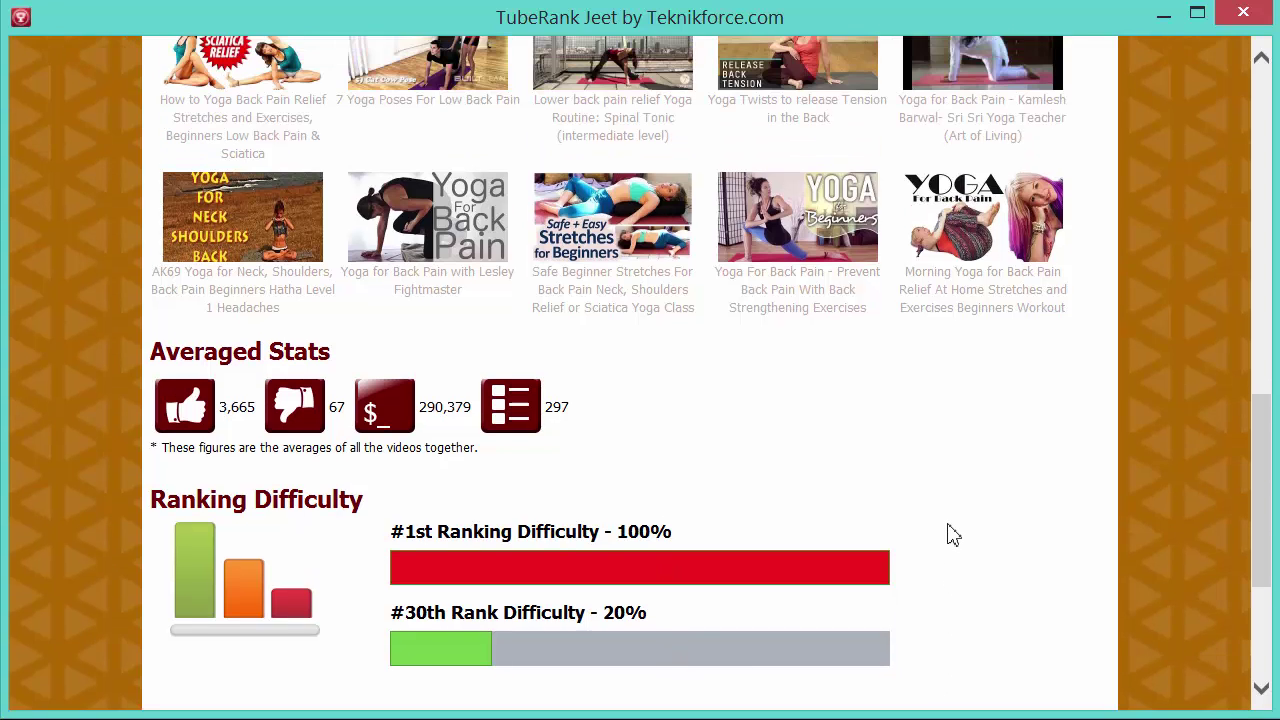
pyautogui.scroll(-1, 953, 535)
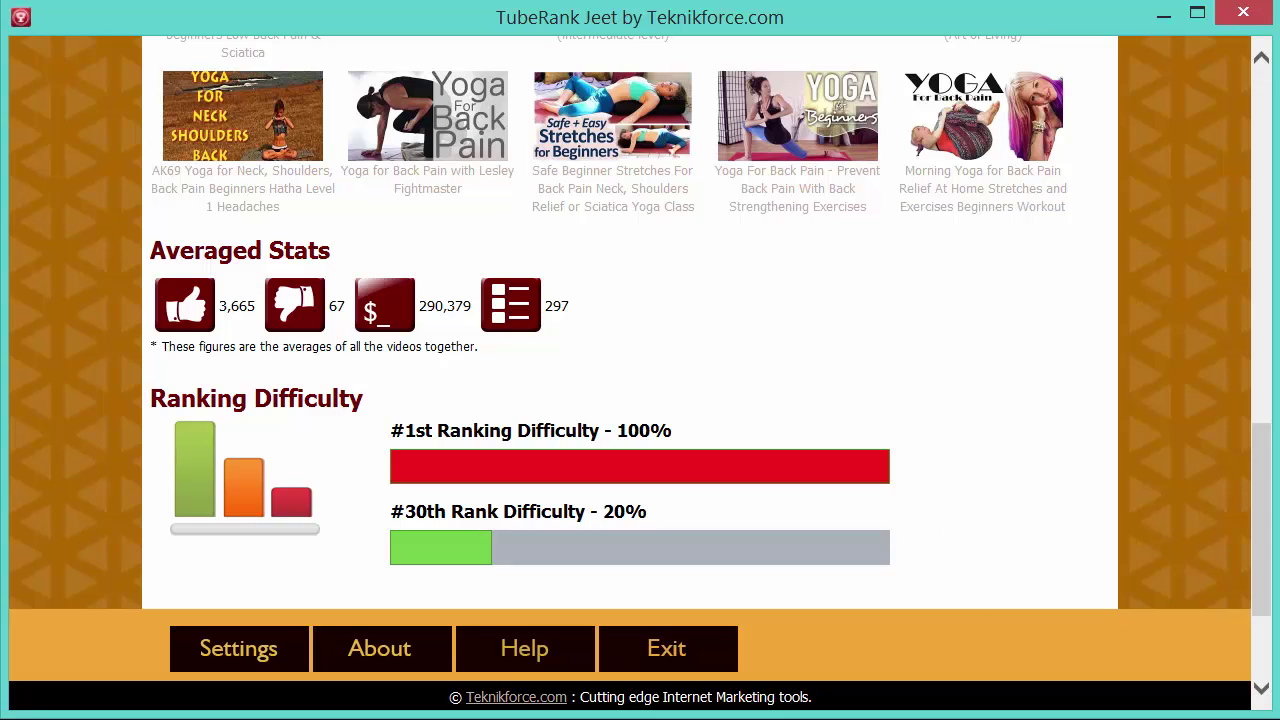
pyautogui.scroll(-1, 965, 585)
# Step: Switch to the Analysis tab and browse the strip of competing 'yoga for backpain' videos
pyautogui.scroll(1, 970, 592)
pyautogui.scroll(12, 968, 590)
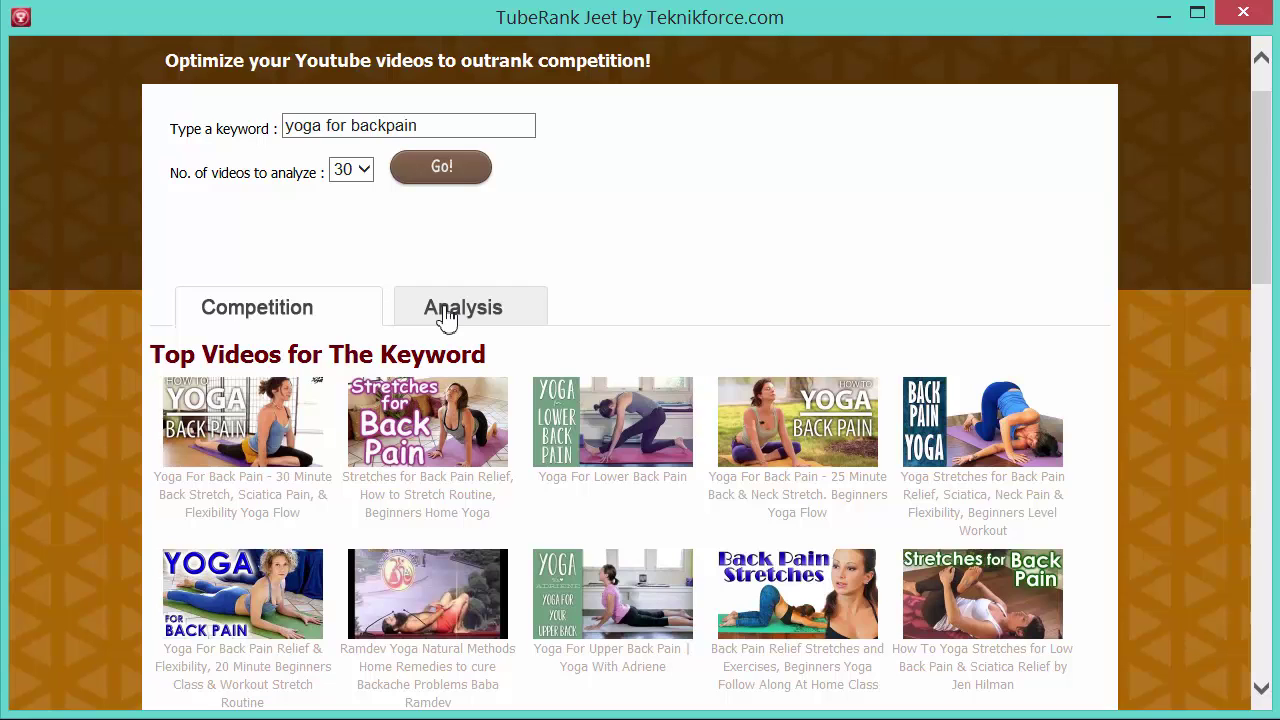
pyautogui.click(446, 312)
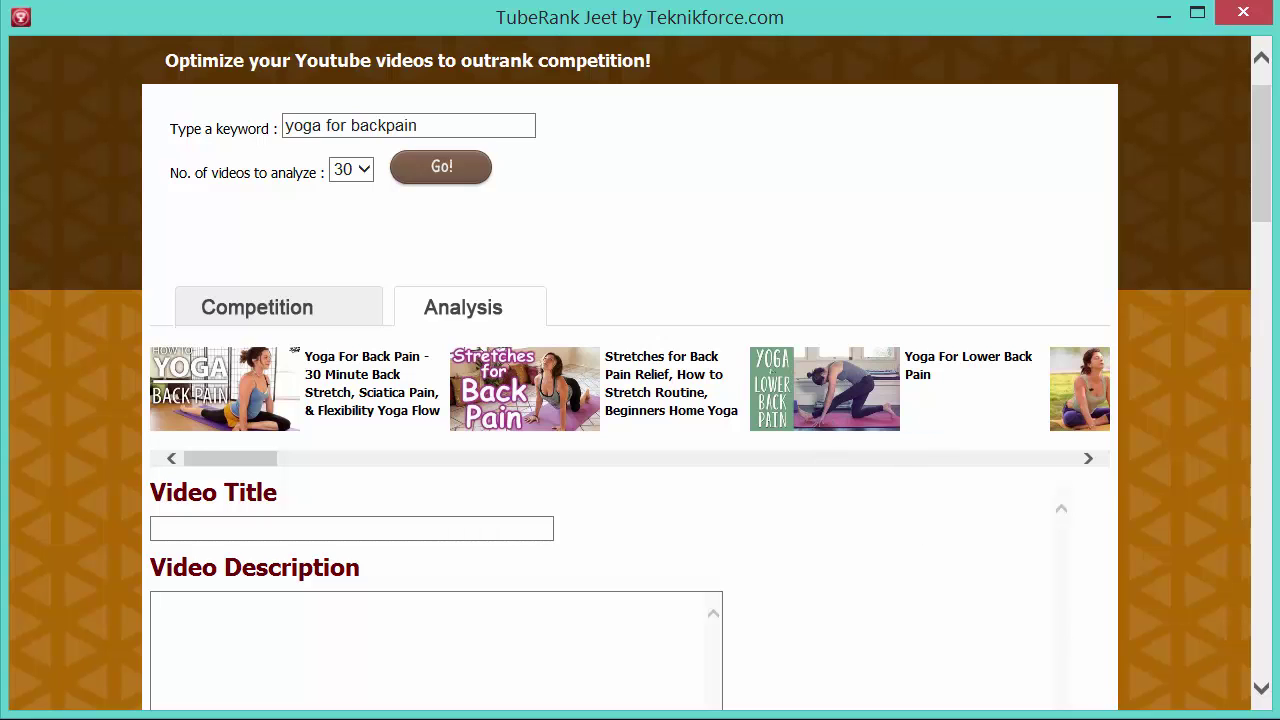
pyautogui.scroll(2, 270, 460)
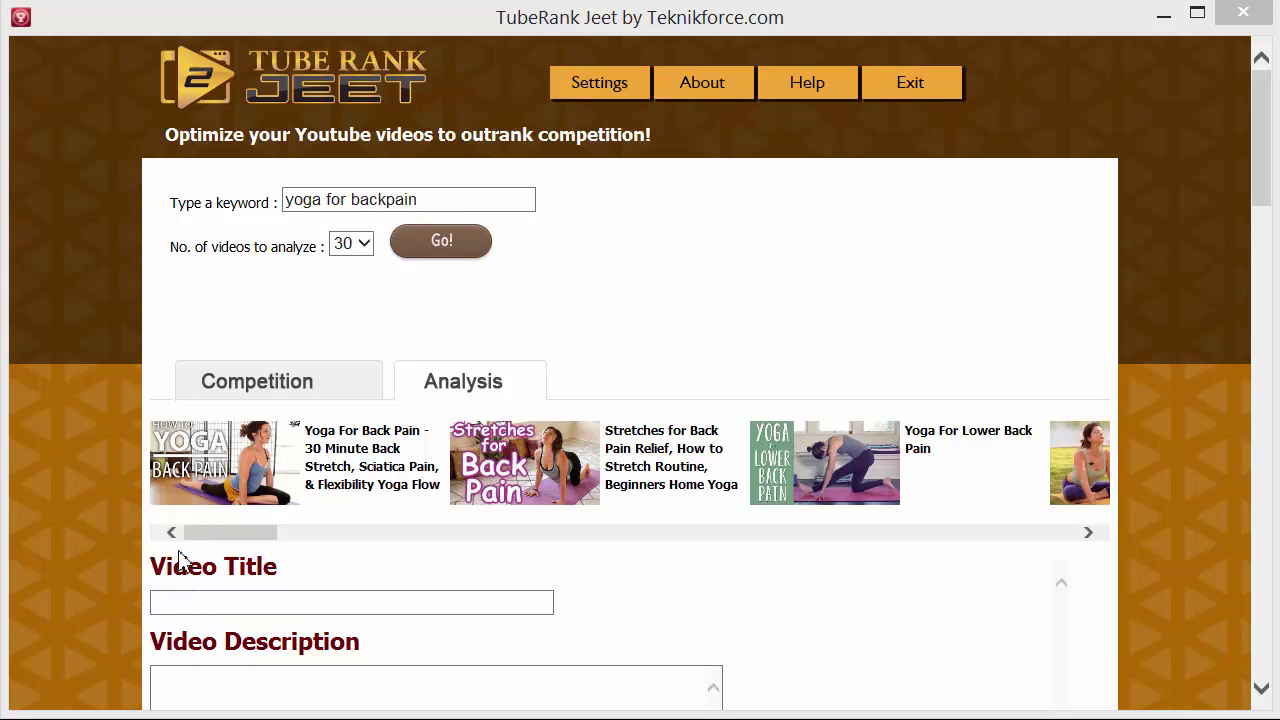
pyautogui.moveTo(205, 536); pyautogui.dragTo(473, 552)
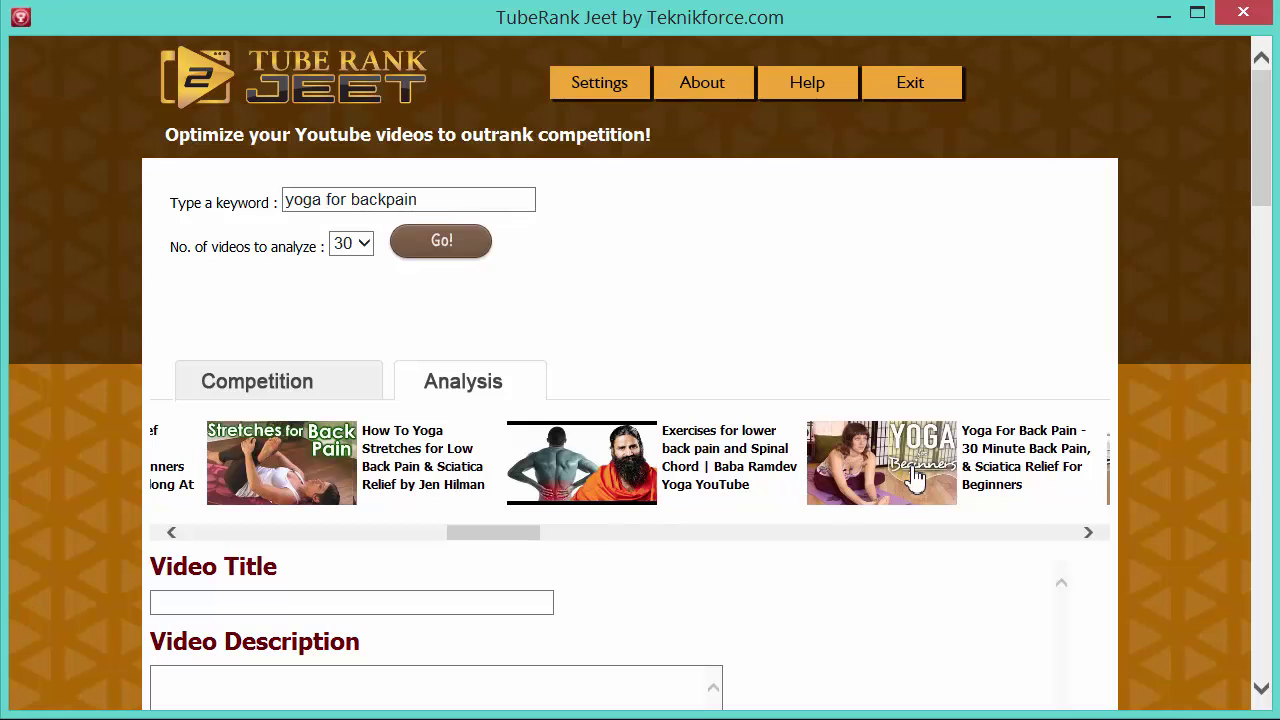
# Step: Show the details of the 30-minute 'Decompress' back-pain competitor video
pyautogui.click(915, 478)
pyautogui.scroll(-2, 970, 460)
pyautogui.scroll(-2, 970, 455)
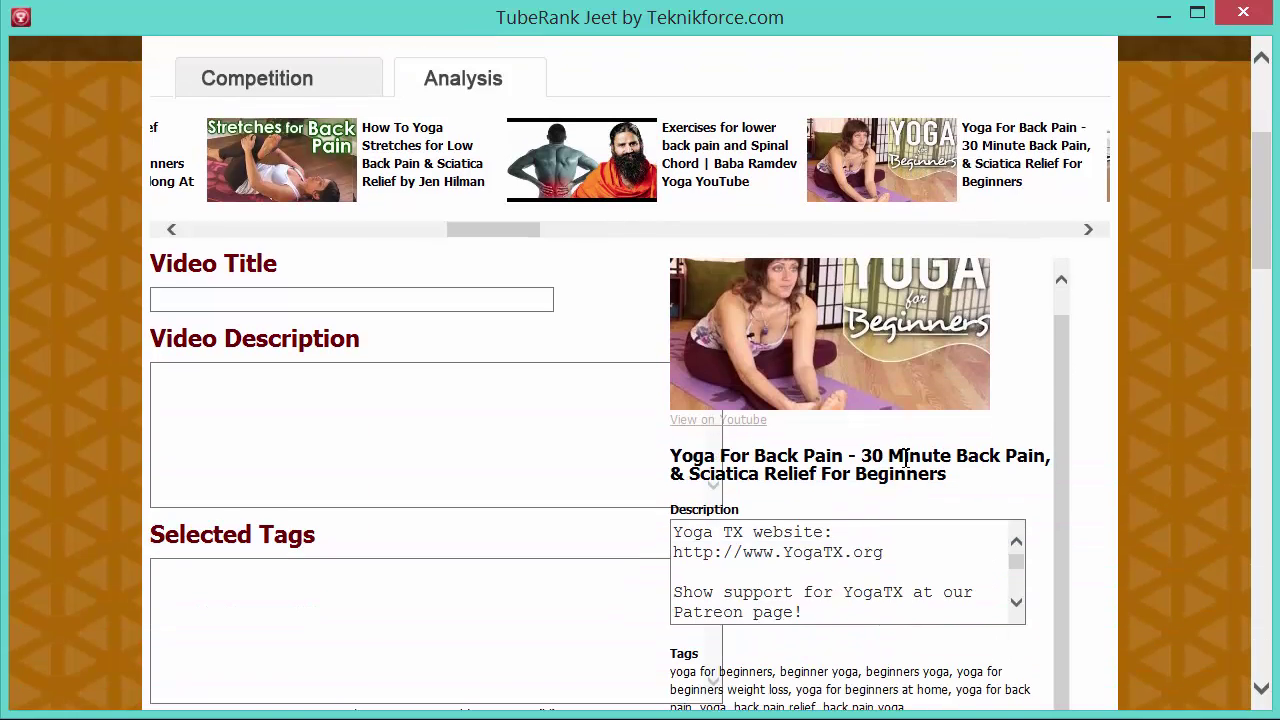
pyautogui.scroll(-1, 838, 430)
pyautogui.scroll(1, 845, 412)
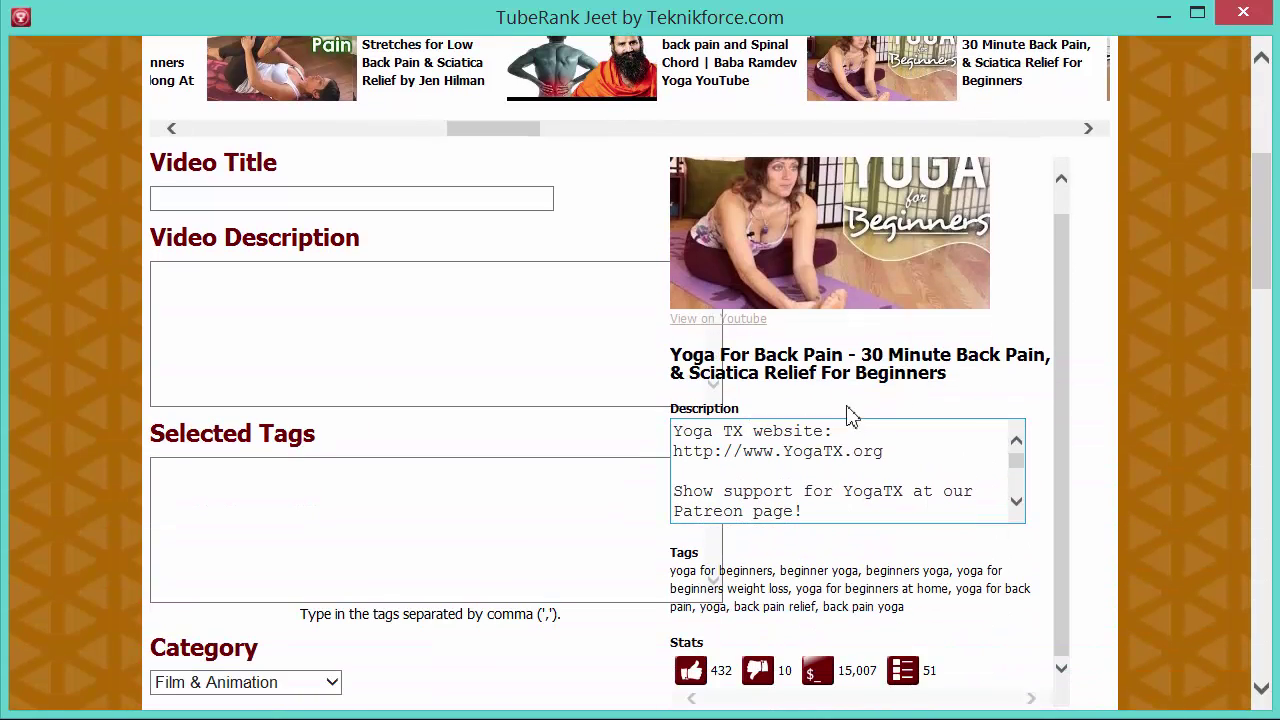
pyautogui.scroll(-3, 858, 350)
pyautogui.scroll(1, 988, 378)
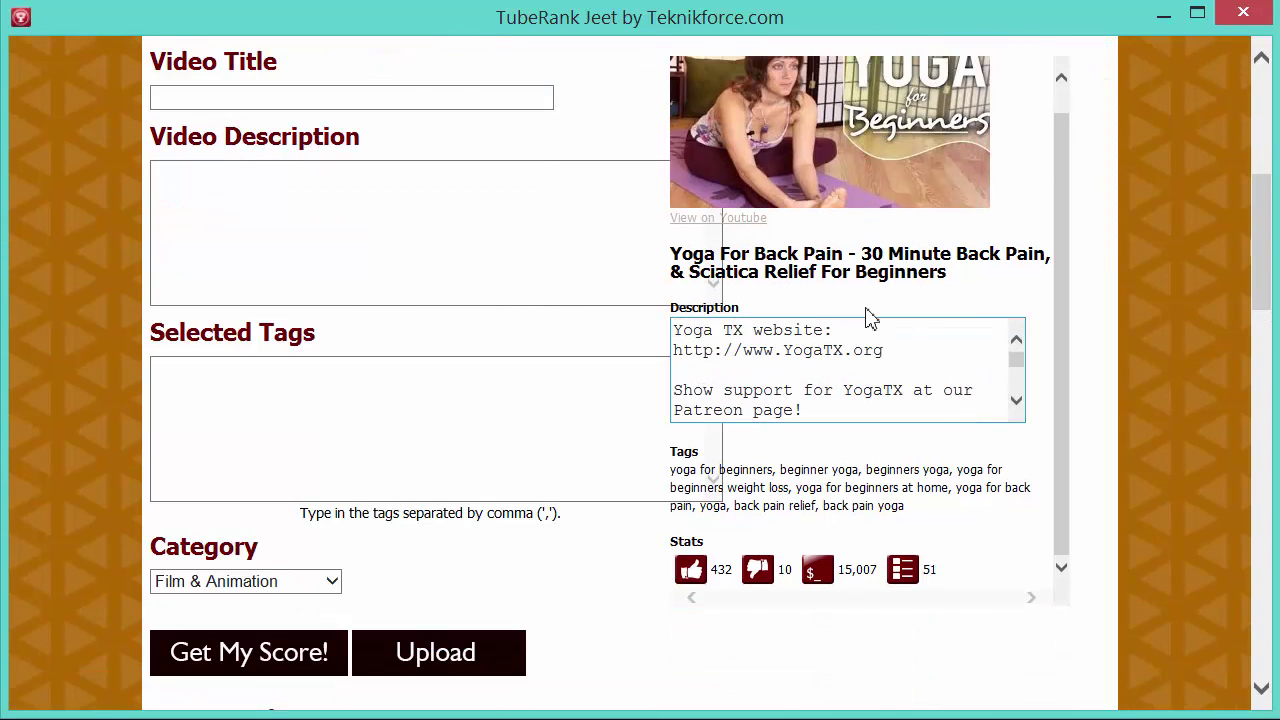
pyautogui.scroll(1, 860, 312)
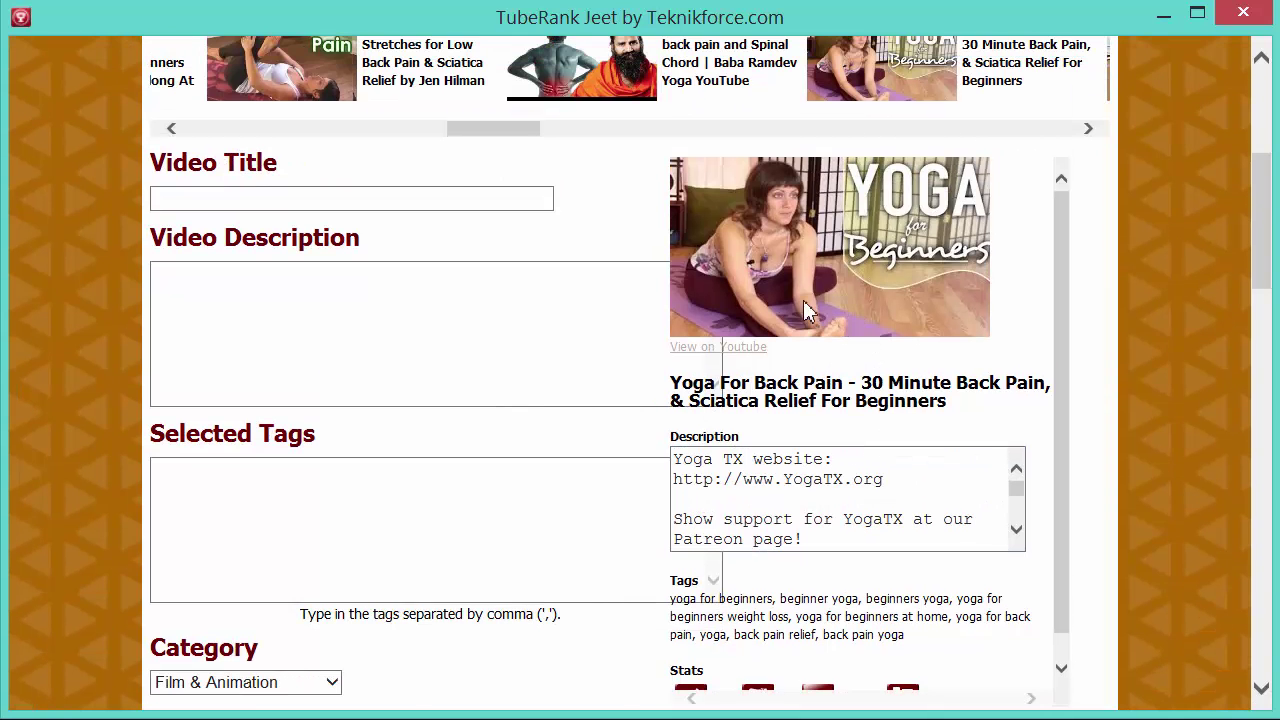
# Step: View the competitor video on YouTube, then close the browser window
pyautogui.click(741, 350)
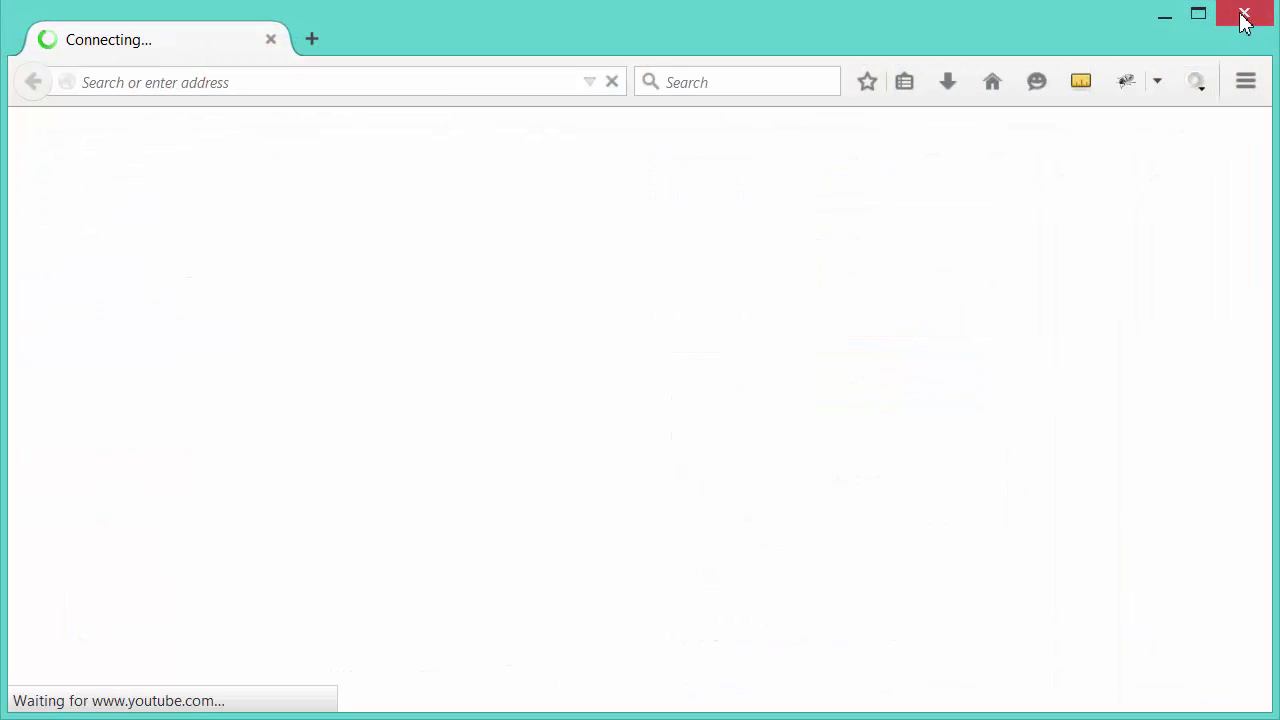
pyautogui.click(1244, 20)
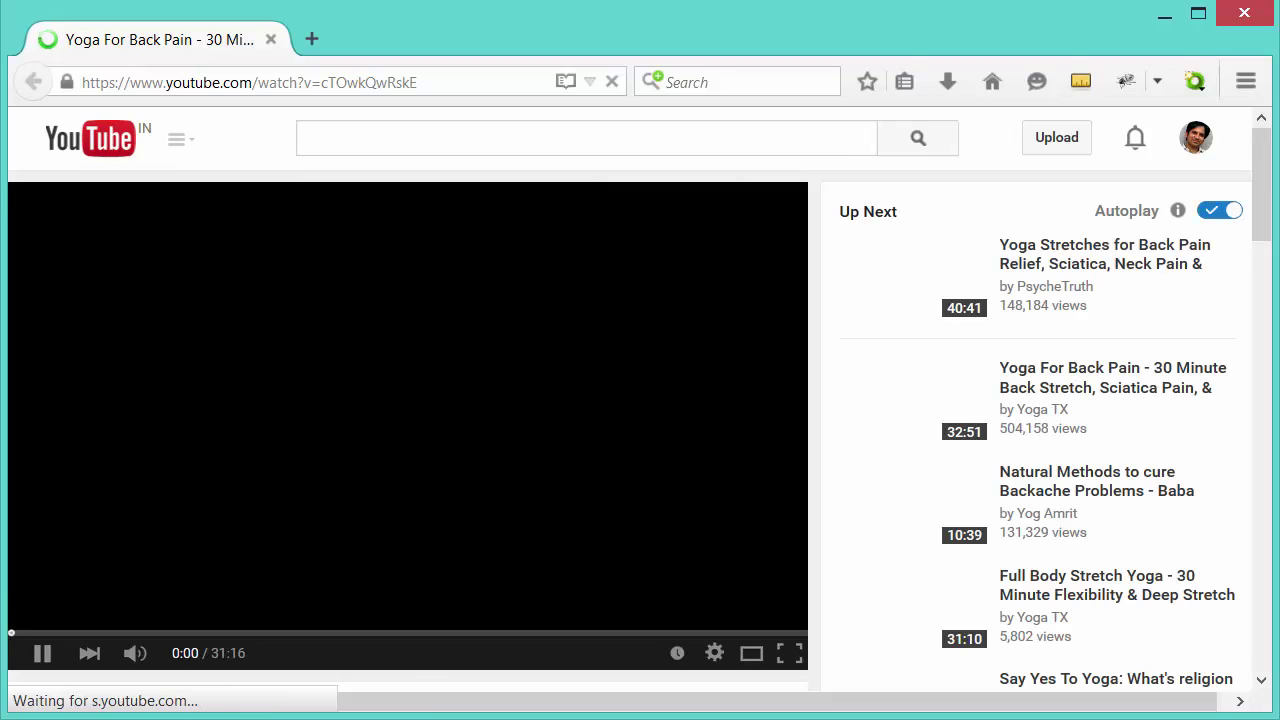
pyautogui.click(1244, 13)
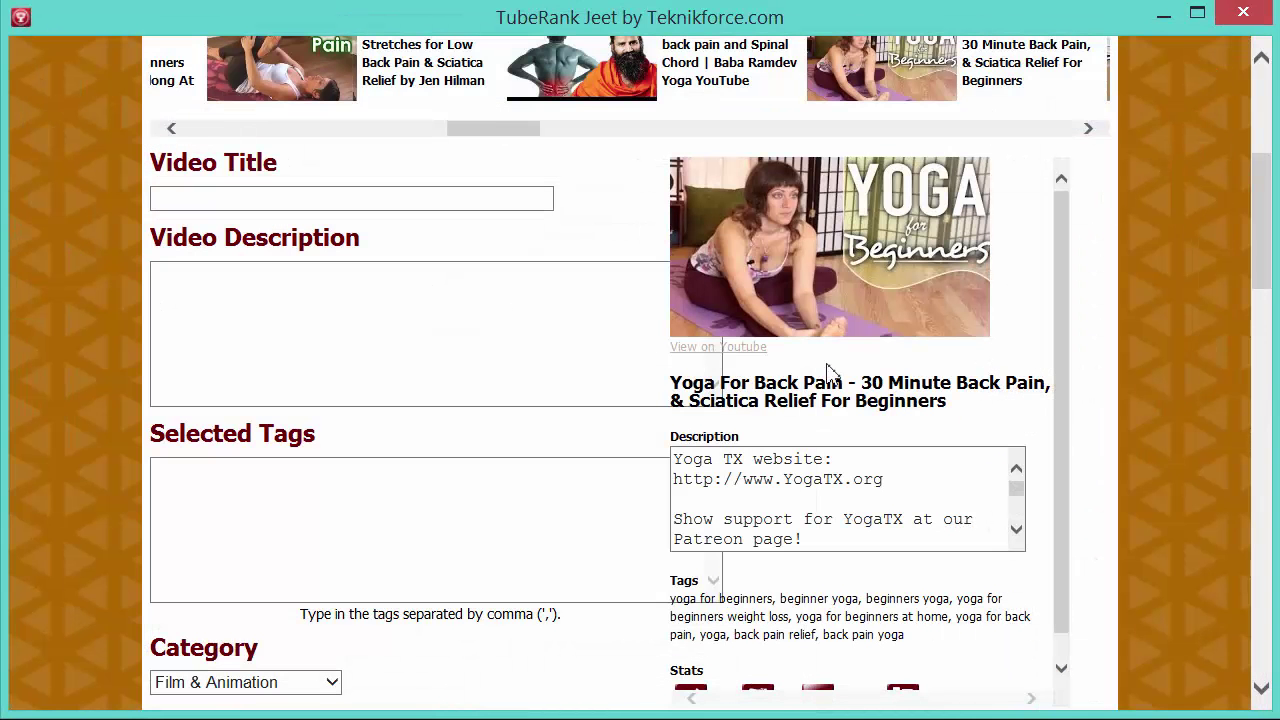
# Step: Review the competitor's title, full description and list of tags
pyautogui.moveTo(690, 400); pyautogui.dragTo(946, 400)
pyautogui.click(1014, 490)
pyautogui.scroll(-5, 1014, 491)
pyautogui.scroll(-3, 1040, 420)
pyautogui.moveTo(742, 272); pyautogui.dragTo(860, 302)
pyautogui.click(860, 302)
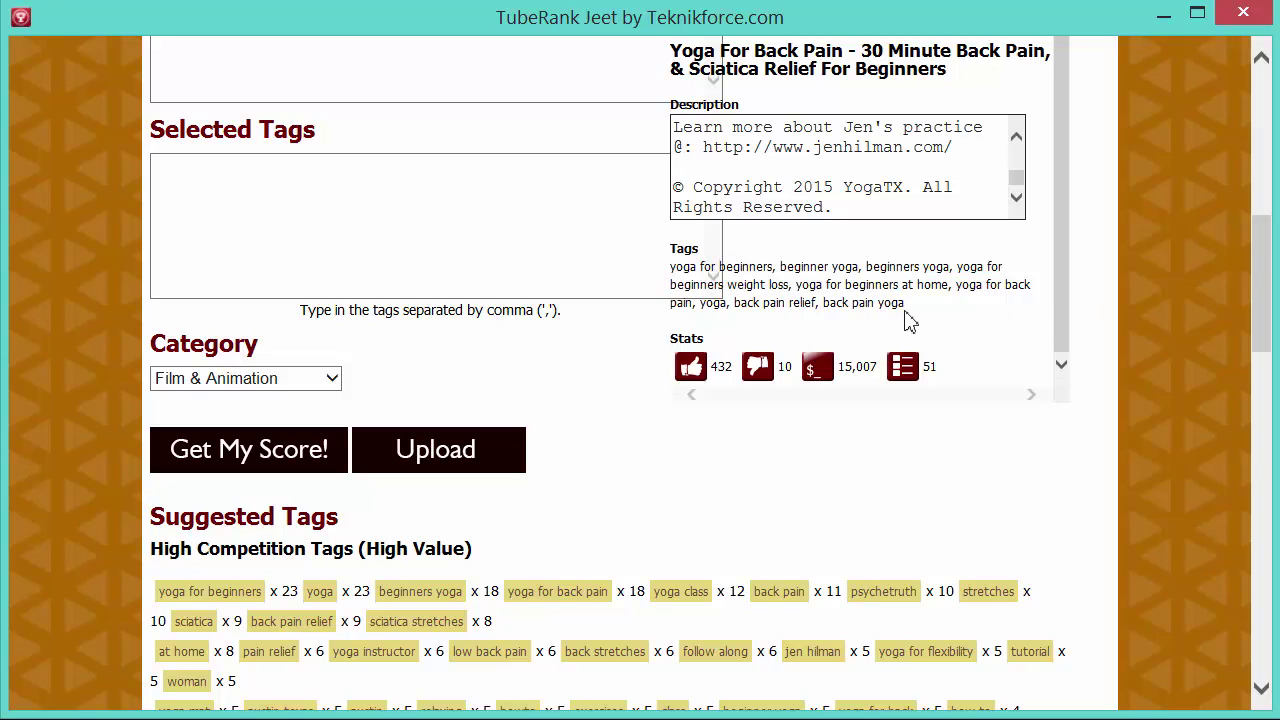
pyautogui.scroll(-3, 982, 542)
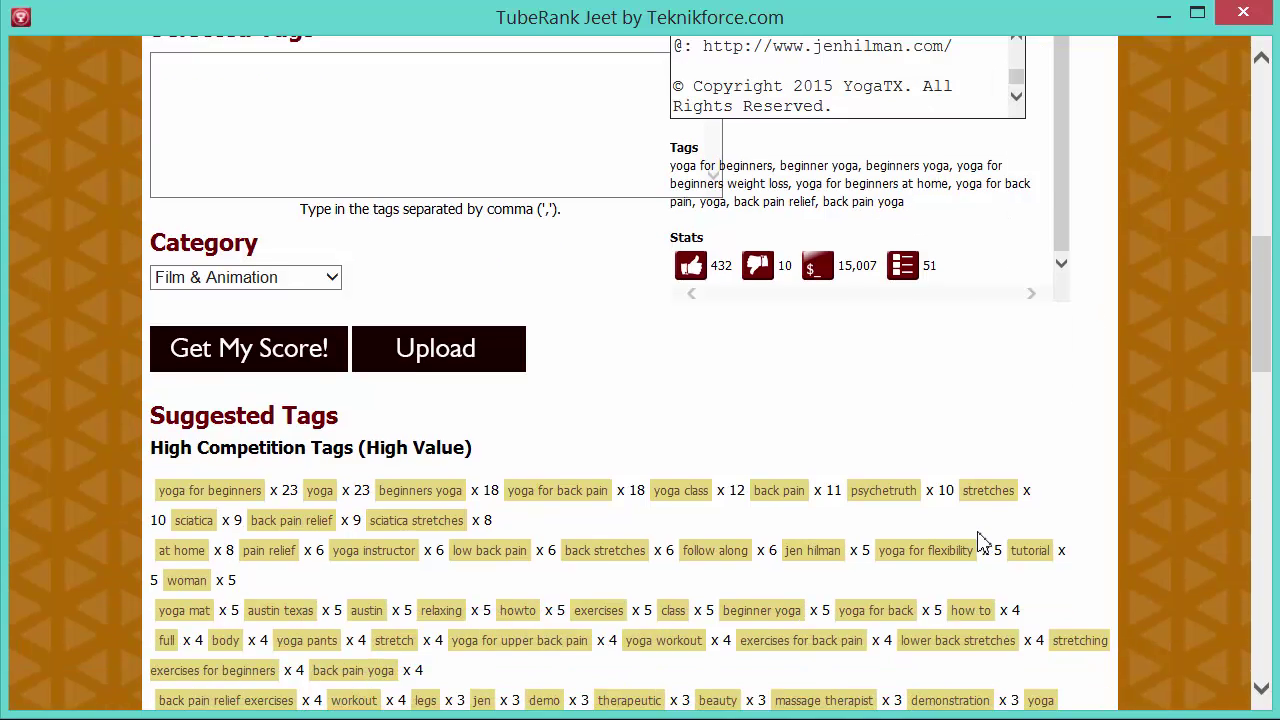
pyautogui.scroll(4, 749, 420)
pyautogui.scroll(3, 749, 420)
pyautogui.scroll(-1, 991, 423)
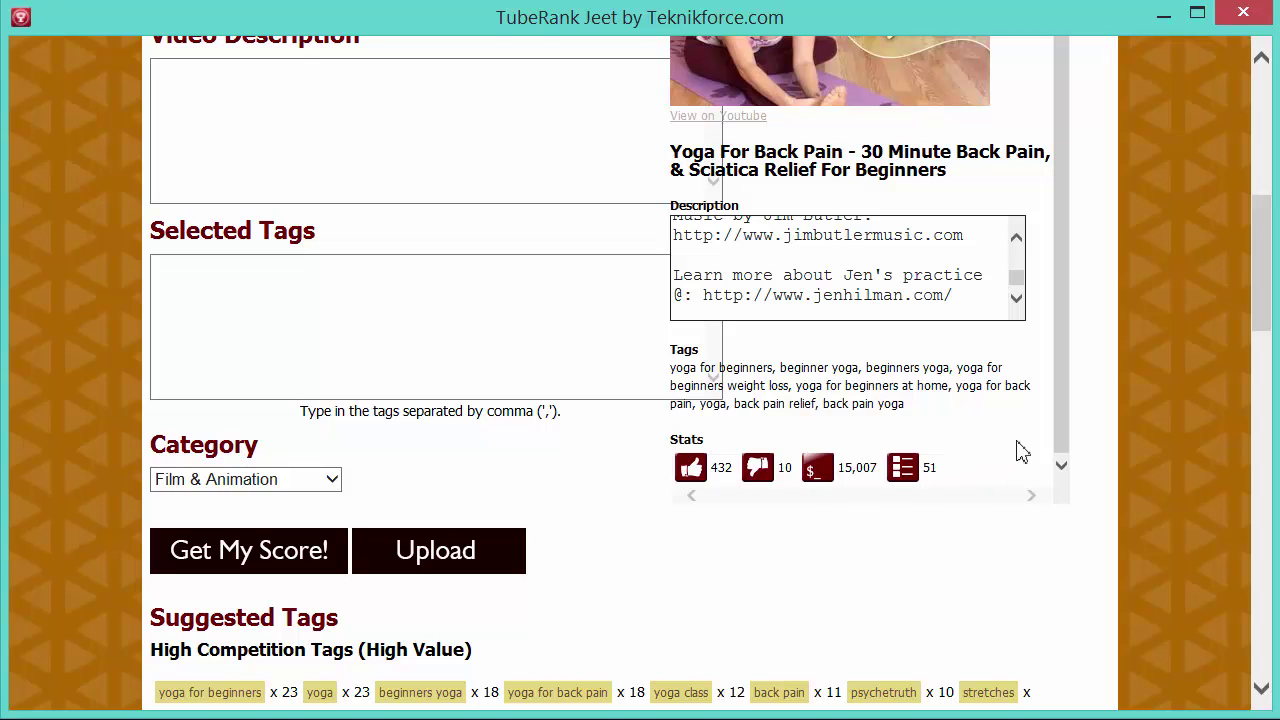
pyautogui.scroll(3, 1020, 449)
pyautogui.scroll(3, 1090, 578)
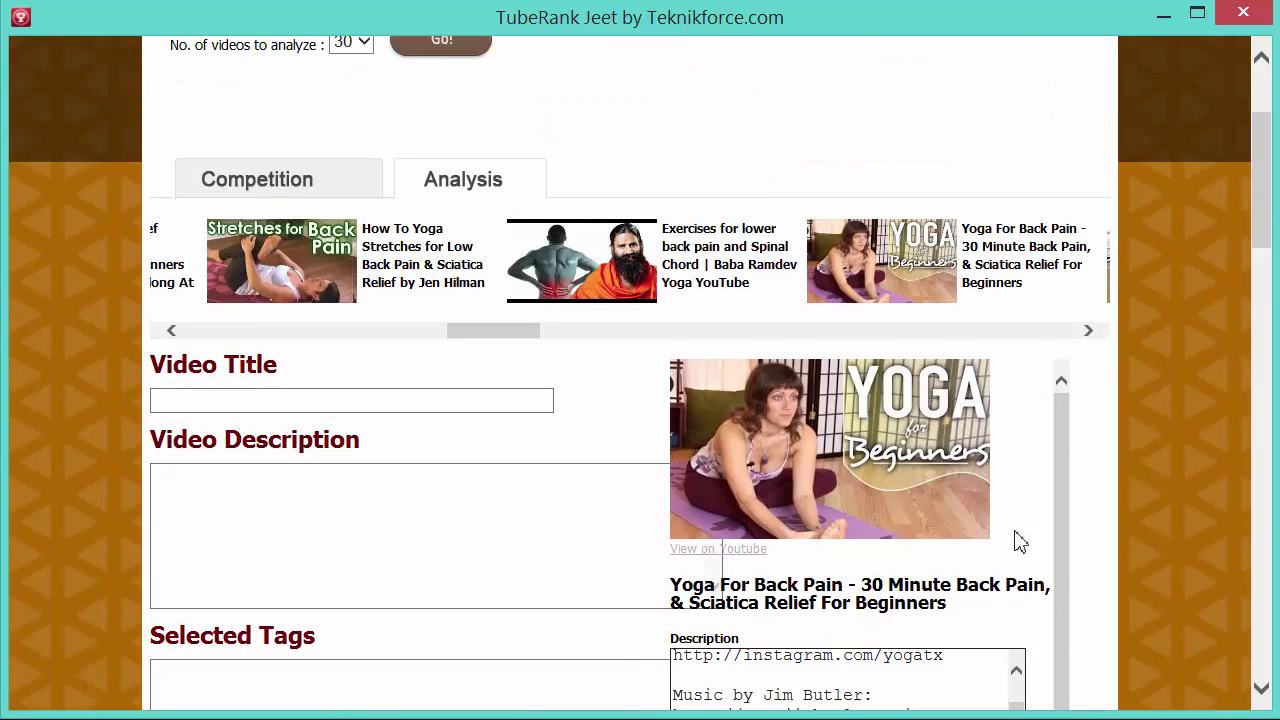
pyautogui.moveTo(536, 331); pyautogui.dragTo(572, 330)
# Step: Display the Decompress back-pain video's description and tags
pyautogui.click(766, 285)
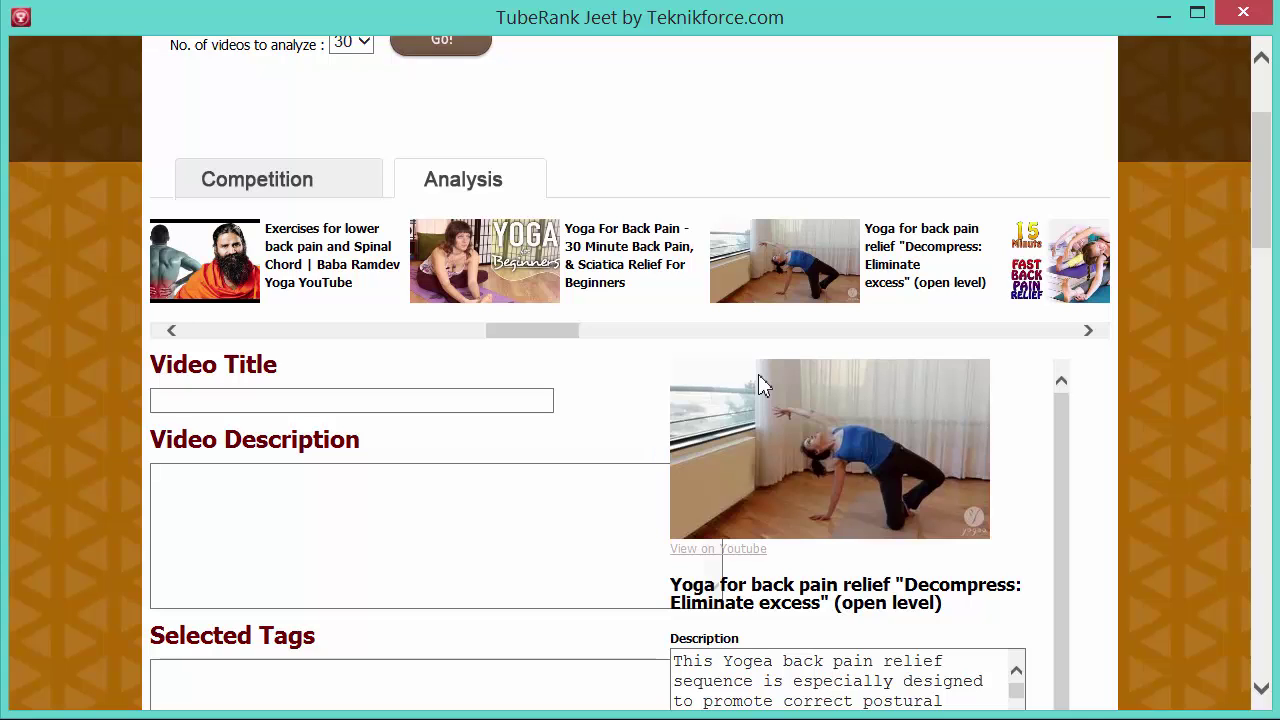
pyautogui.scroll(-2, 840, 555)
pyautogui.scroll(1, 814, 556)
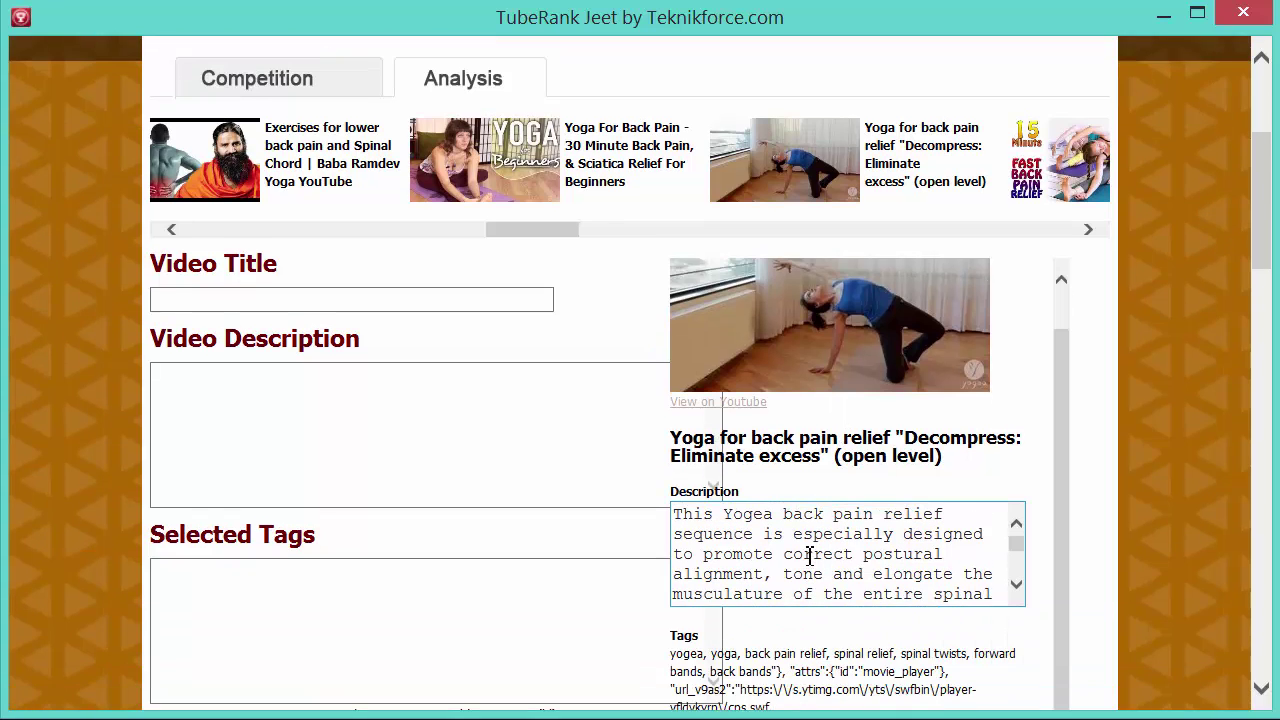
# Step: Paste the competitor's description into Video Description, then delete it, leaving the field empty
pyautogui.hotkey('ctrl', 'a')
pyautogui.hotkey('ctrl', 'c')
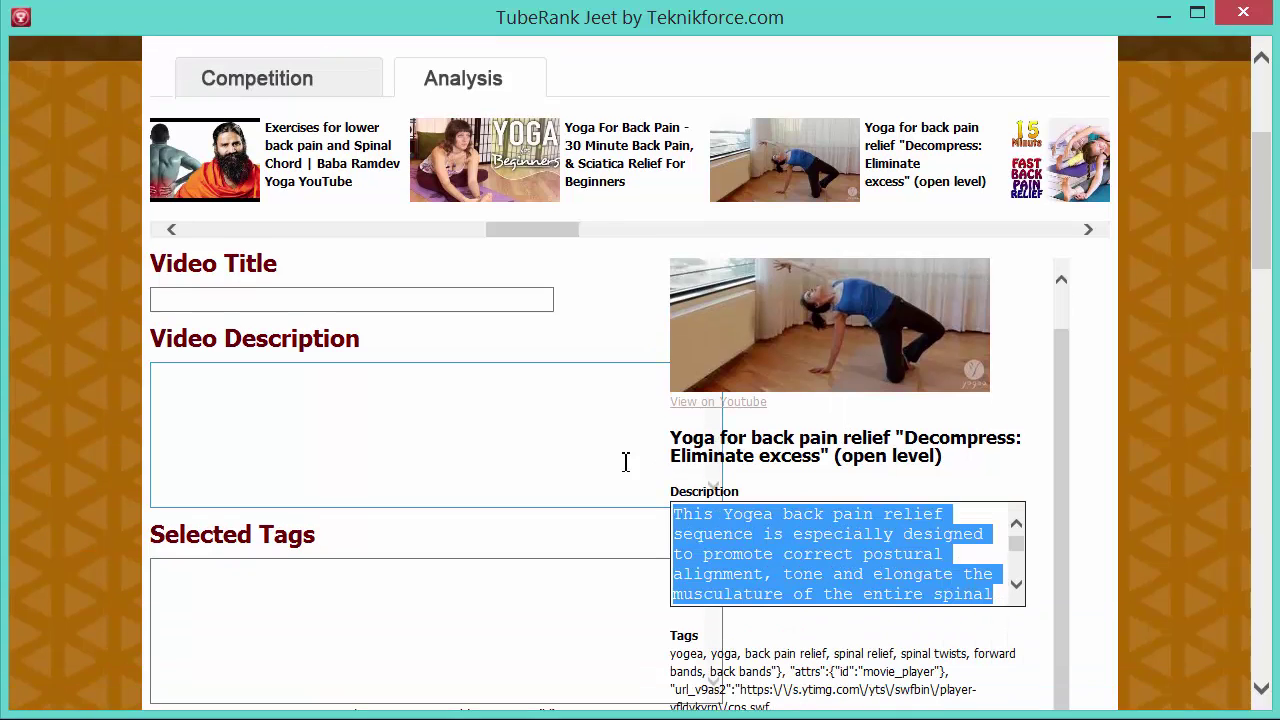
pyautogui.click(410, 417)
pyautogui.hotkey('ctrl', 'v')
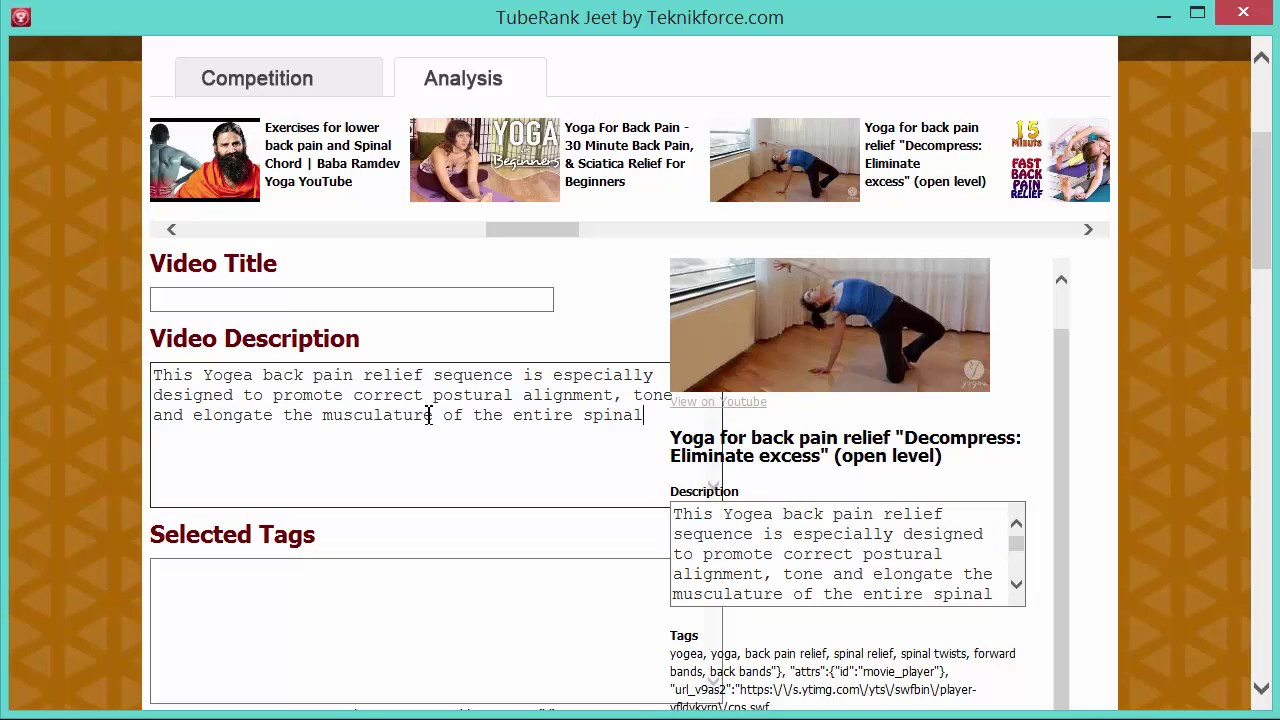
pyautogui.hotkey('ctrl', 'a')
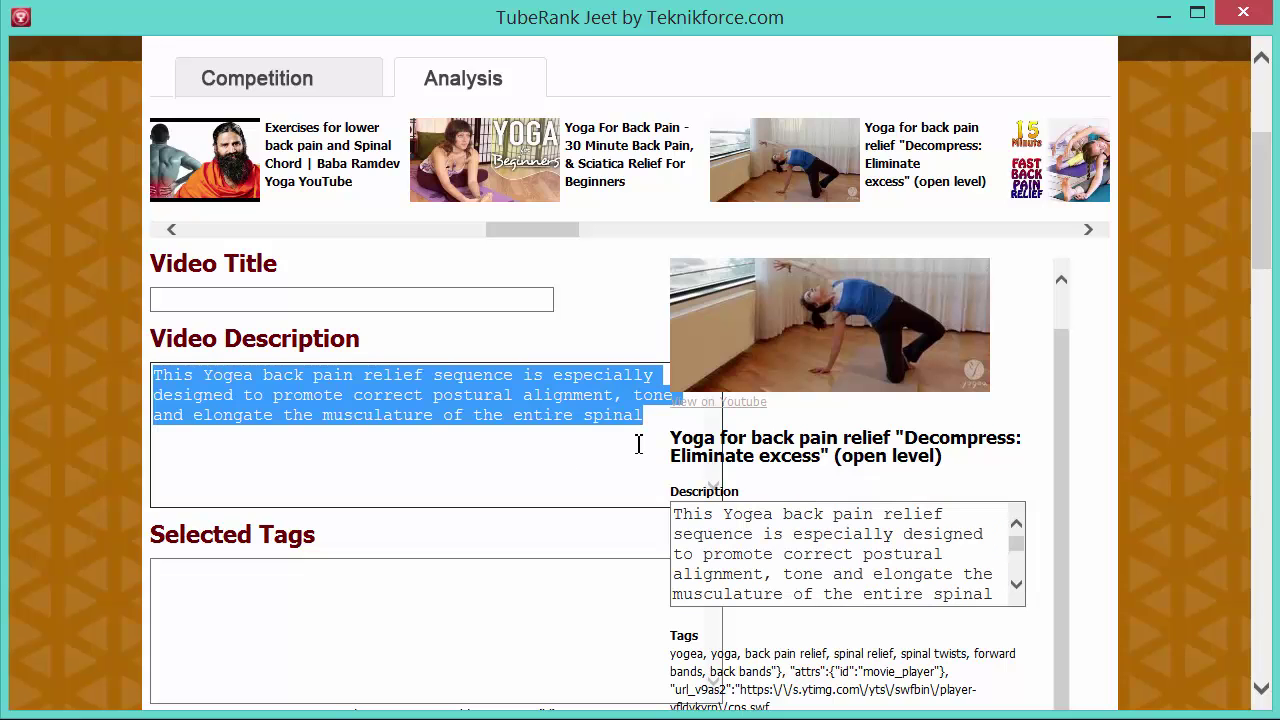
pyautogui.press('Delete')
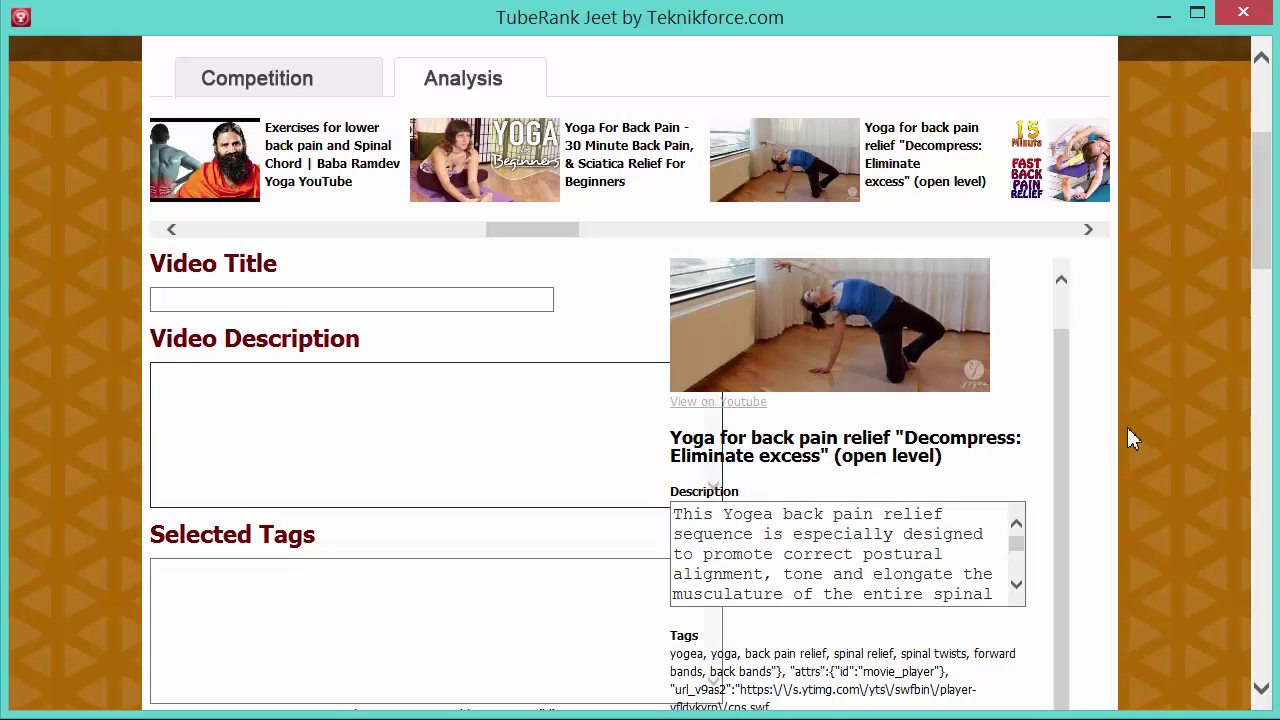
# Step: Scroll through the High Competition and Long Tail Tags sections of Suggested Tags
pyautogui.scroll(-5, 1130, 440)
pyautogui.scroll(-3, 1063, 476)
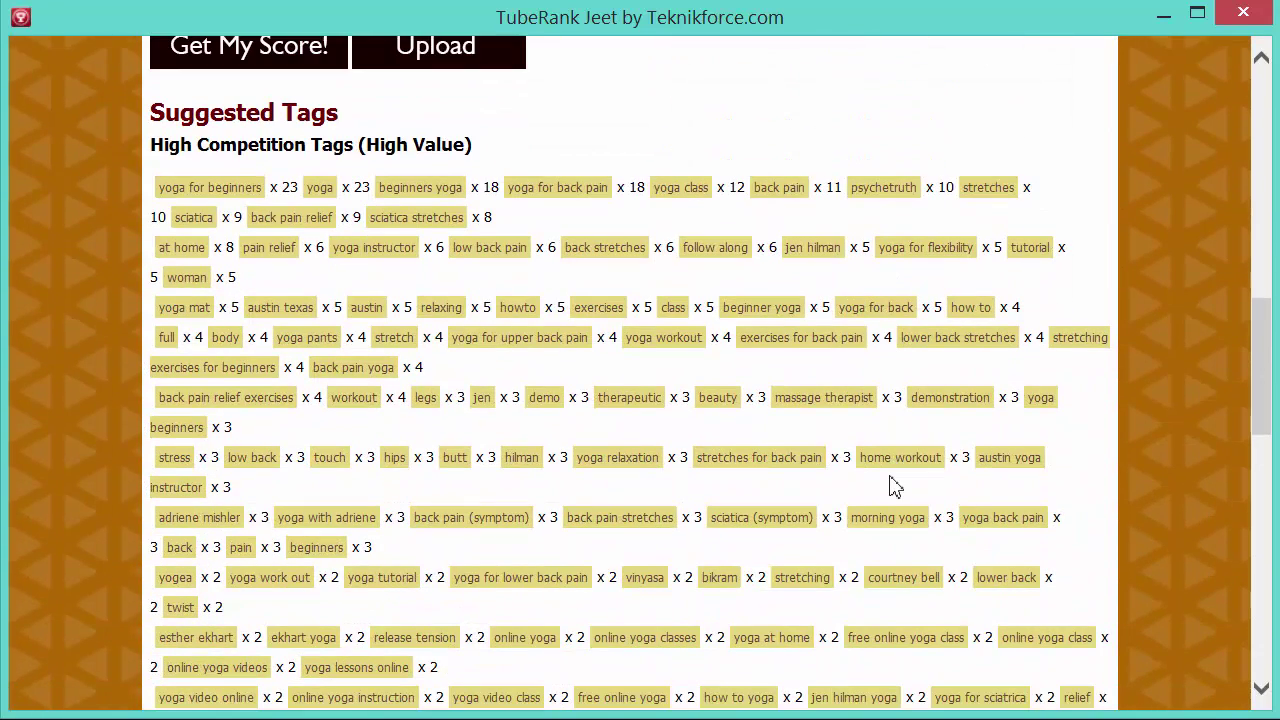
pyautogui.moveTo(205, 150); pyautogui.dragTo(468, 145)
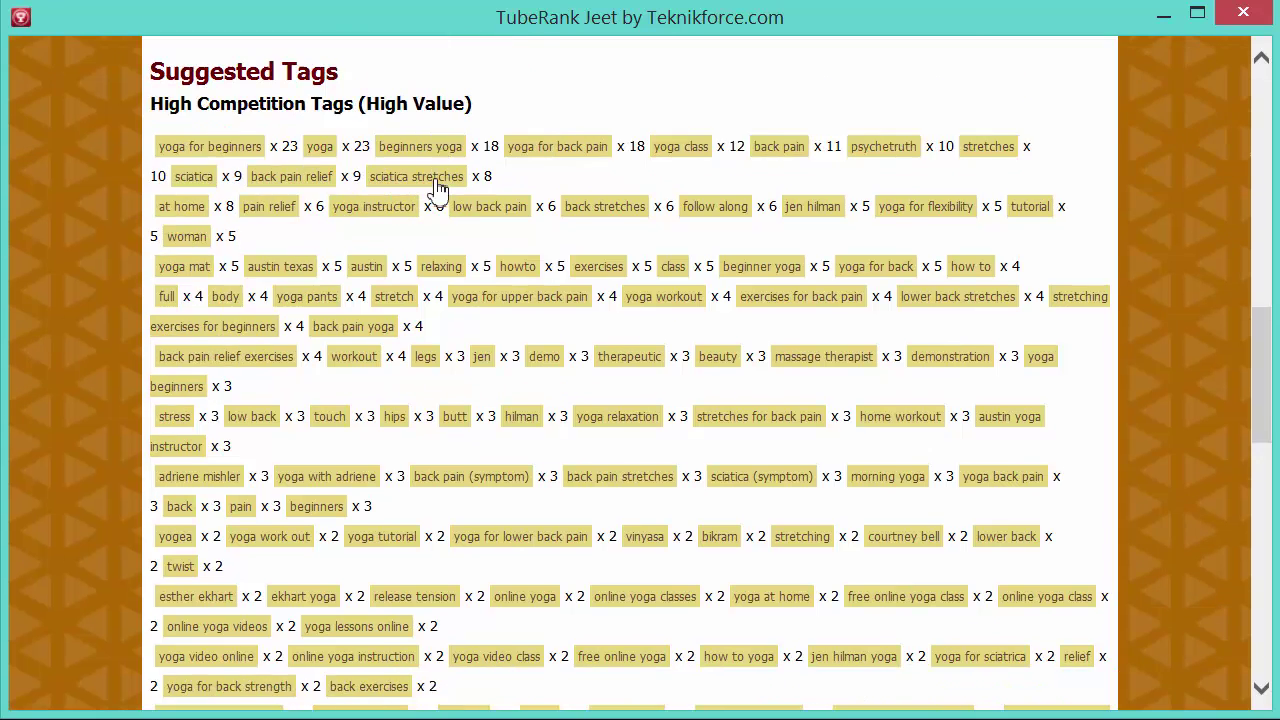
pyautogui.scroll(-7, 437, 190)
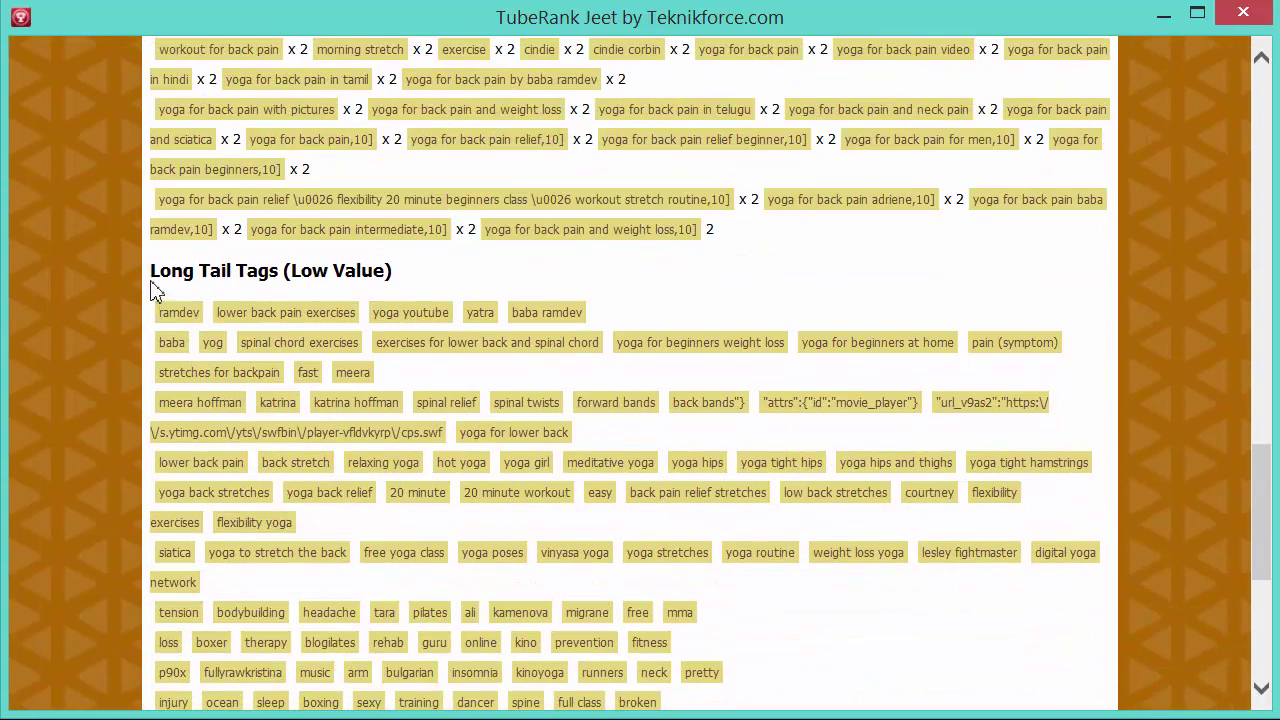
pyautogui.moveTo(151, 271); pyautogui.dragTo(256, 279)
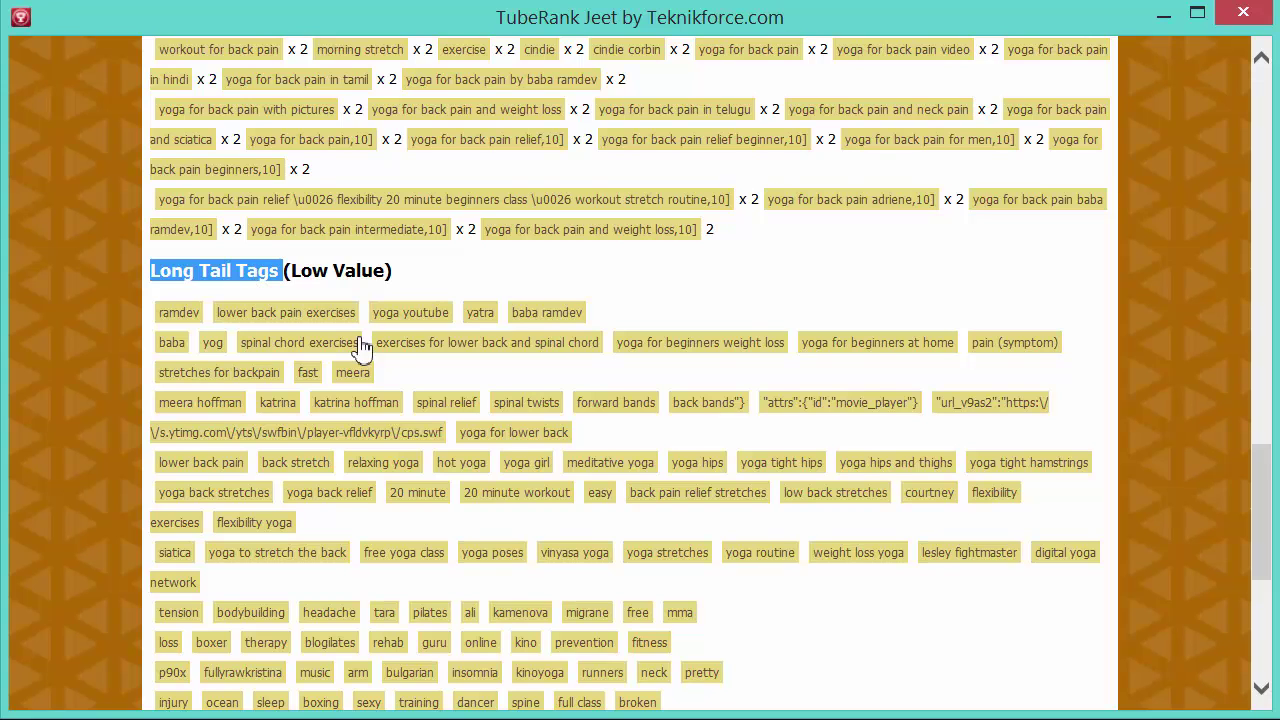
# Step: Check the suggested tag counts, such as 23 for 'yoga for beginners'
pyautogui.scroll(6, 371, 349)
pyautogui.scroll(2, 335, 365)
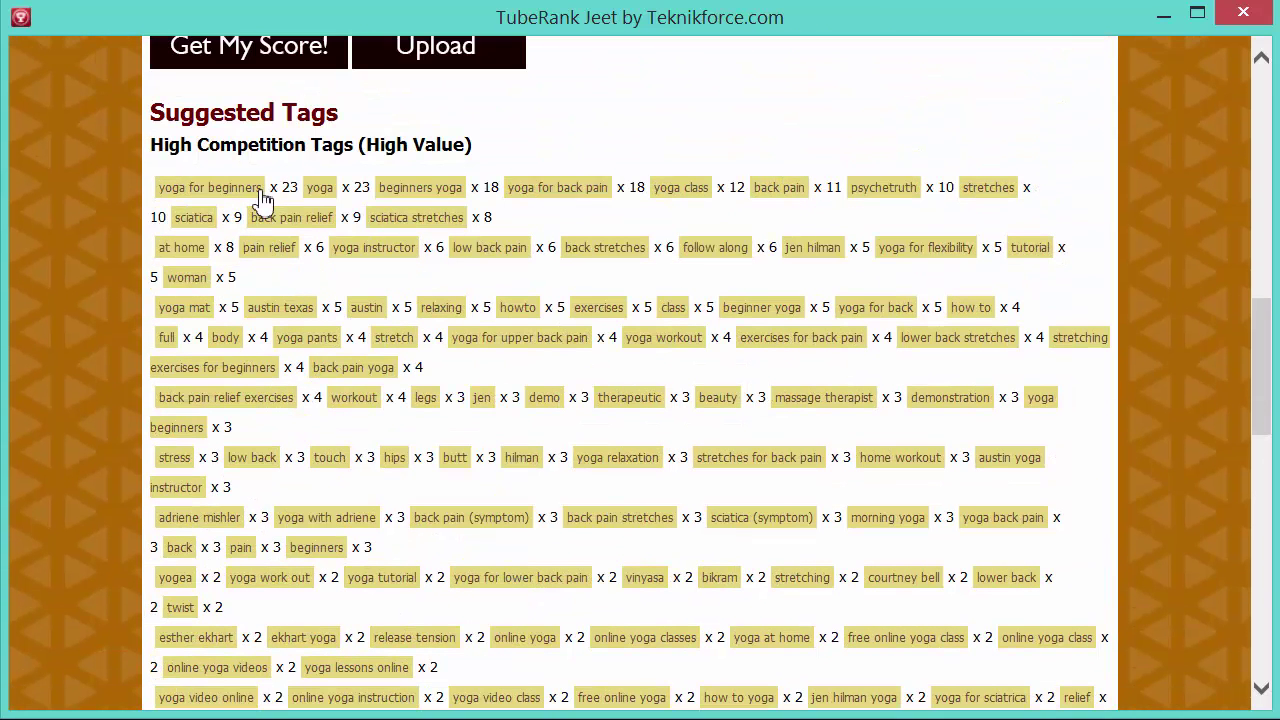
pyautogui.doubleClick(293, 192)
pyautogui.click(293, 195)
pyautogui.doubleClick(293, 192)
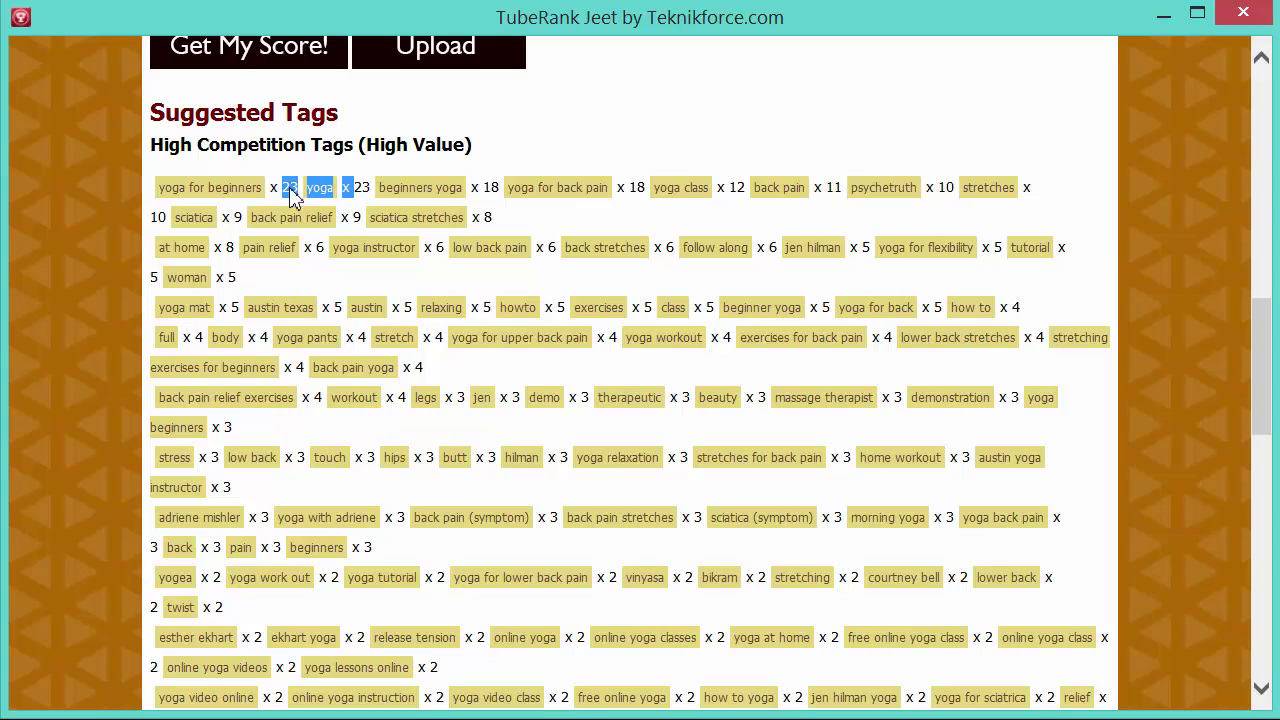
pyautogui.click(293, 192)
pyautogui.tripleClick(291, 192)
pyautogui.click(266, 206)
pyautogui.scroll(8, 310, 295)
pyautogui.scroll(-5, 310, 295)
pyautogui.scroll(-3, 310, 295)
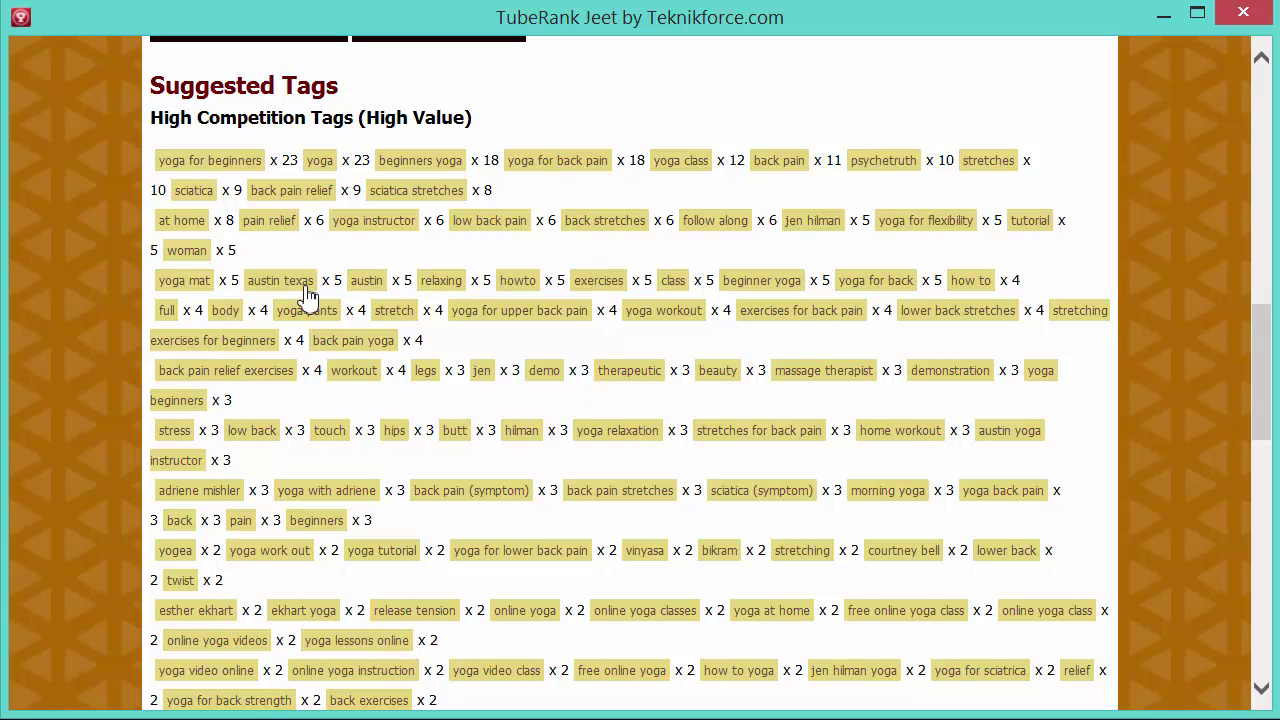
pyautogui.scroll(-1, 310, 290)
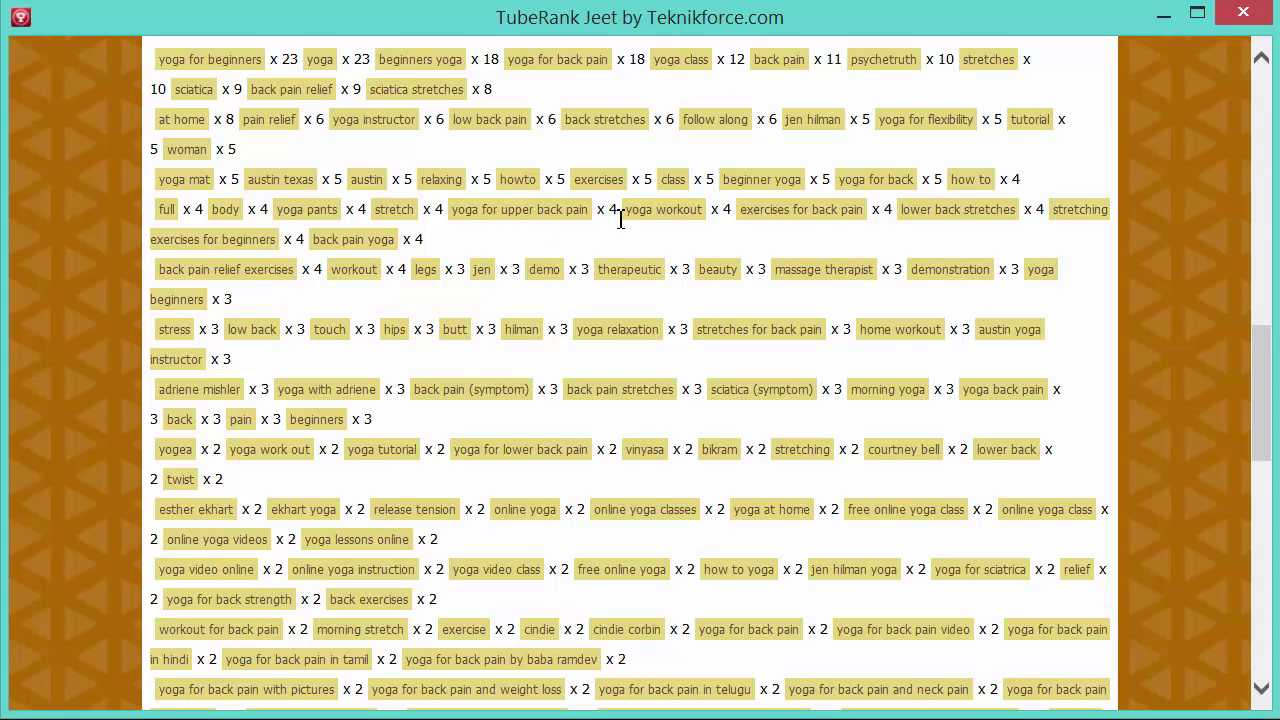
pyautogui.click(520, 209)
pyautogui.scroll(5, 391, 277)
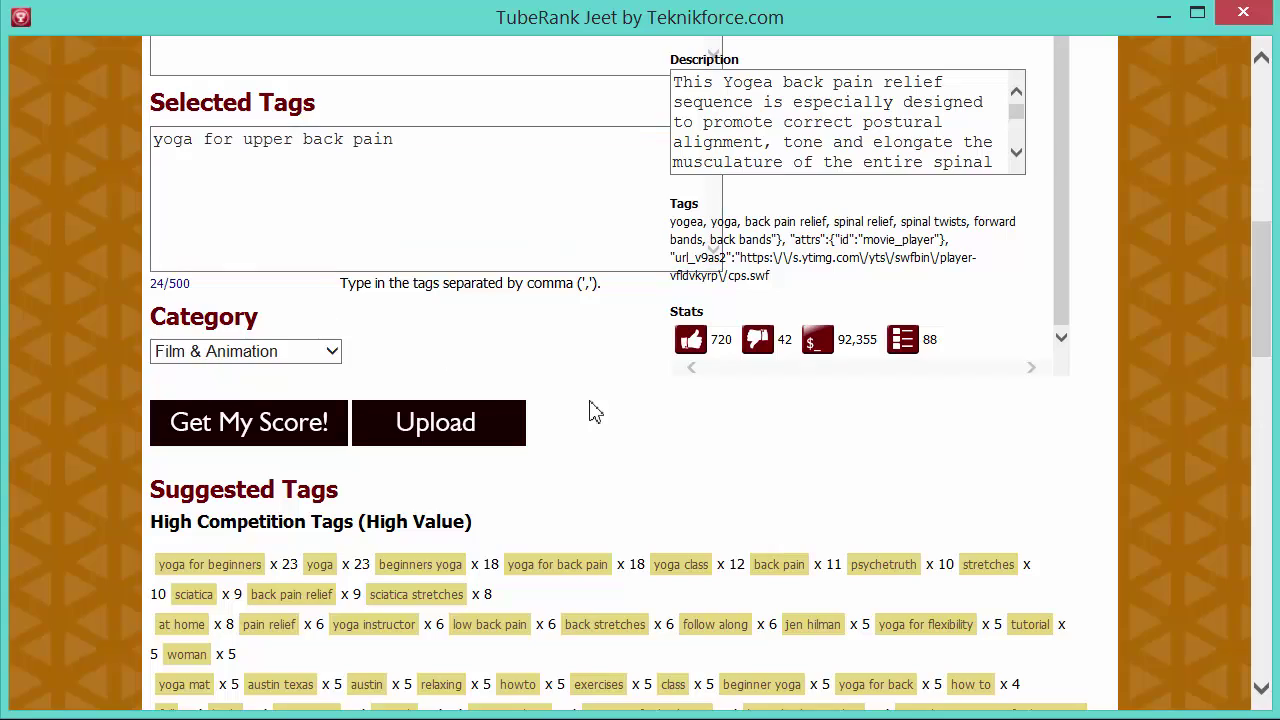
pyautogui.scroll(-3, 580, 420)
pyautogui.scroll(-1, 605, 430)
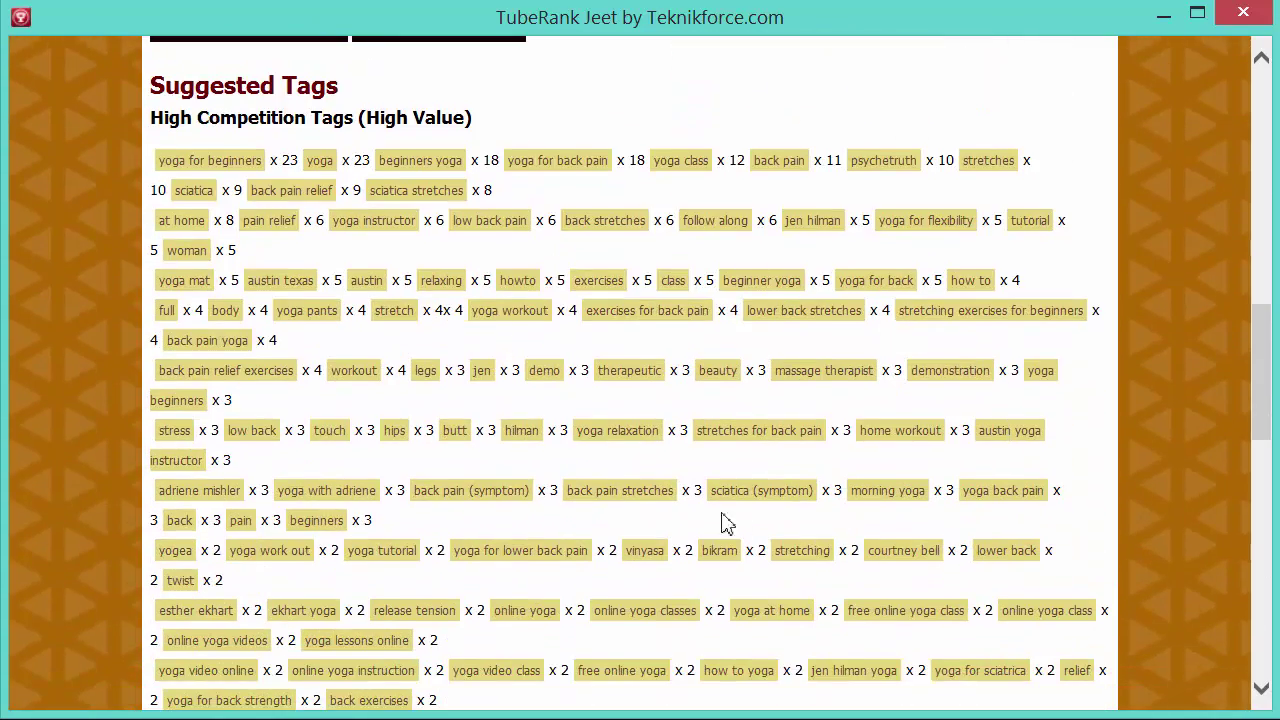
pyautogui.scroll(-2, 700, 230)
pyautogui.scroll(-6, 731, 382)
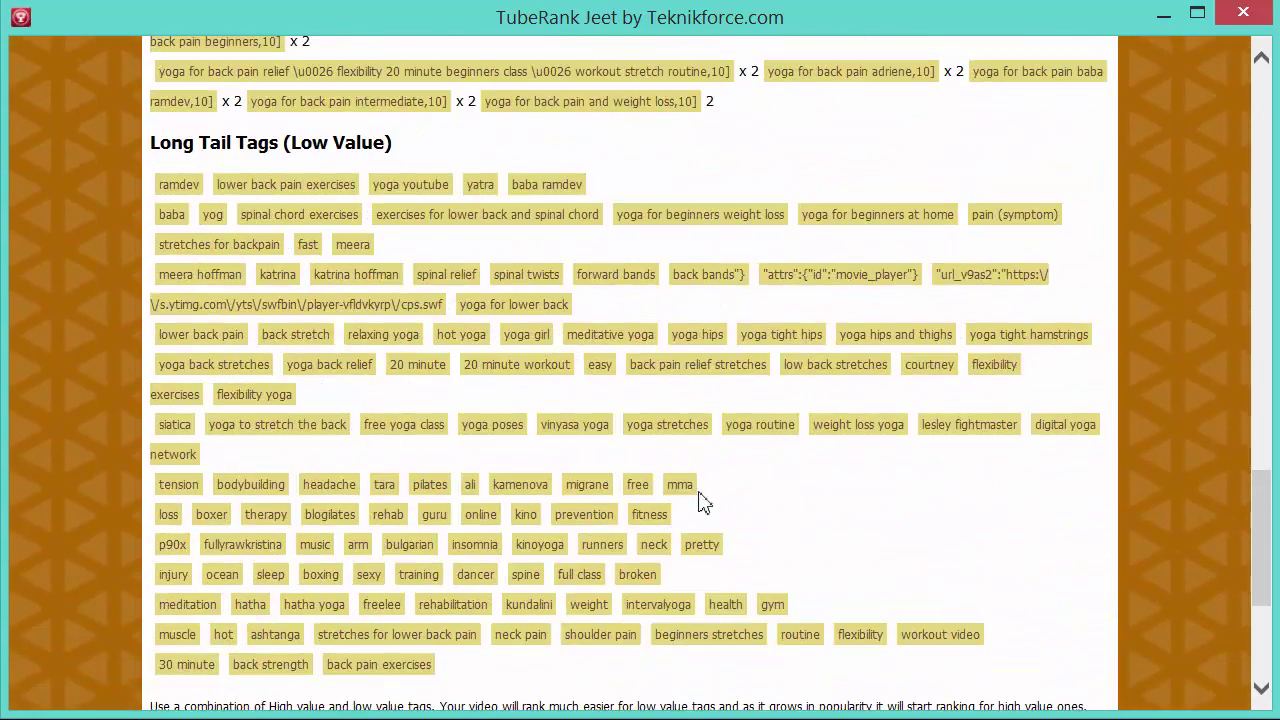
pyautogui.scroll(1, 626, 455)
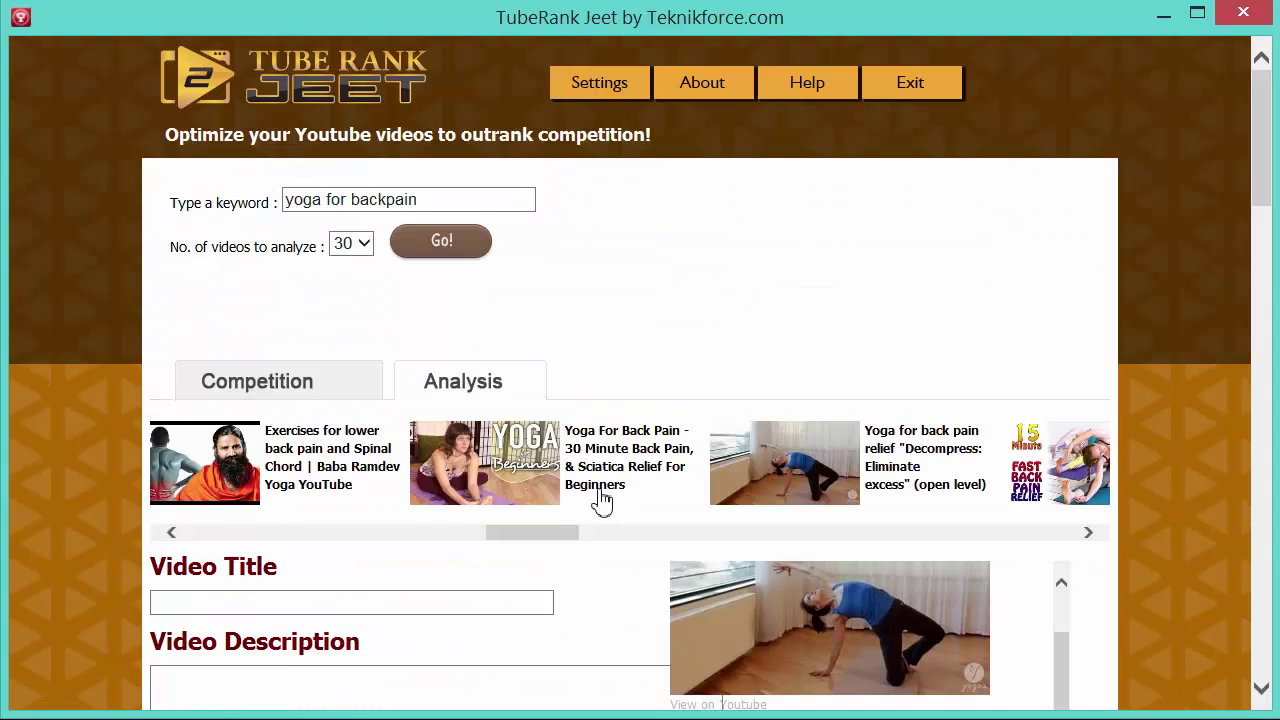
pyautogui.scroll(-7, 601, 495)
pyautogui.scroll(-2, 601, 490)
pyautogui.scroll(1, 601, 495)
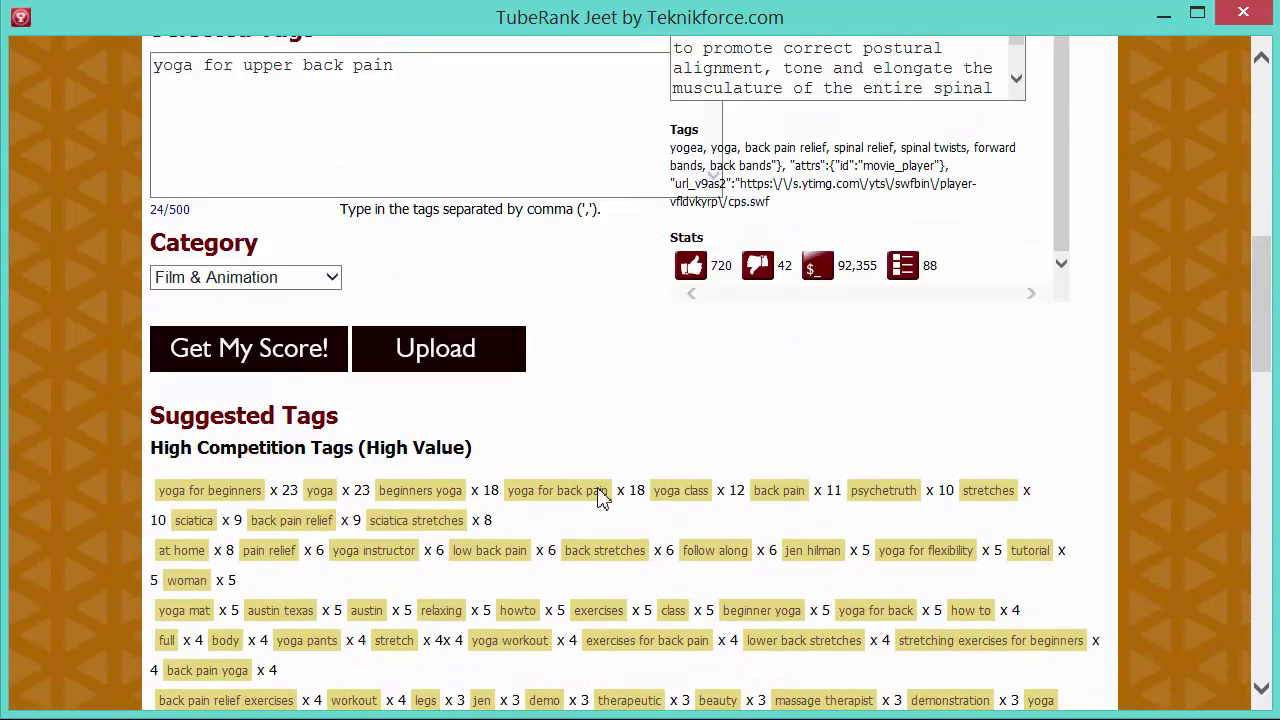
pyautogui.scroll(4, 601, 495)
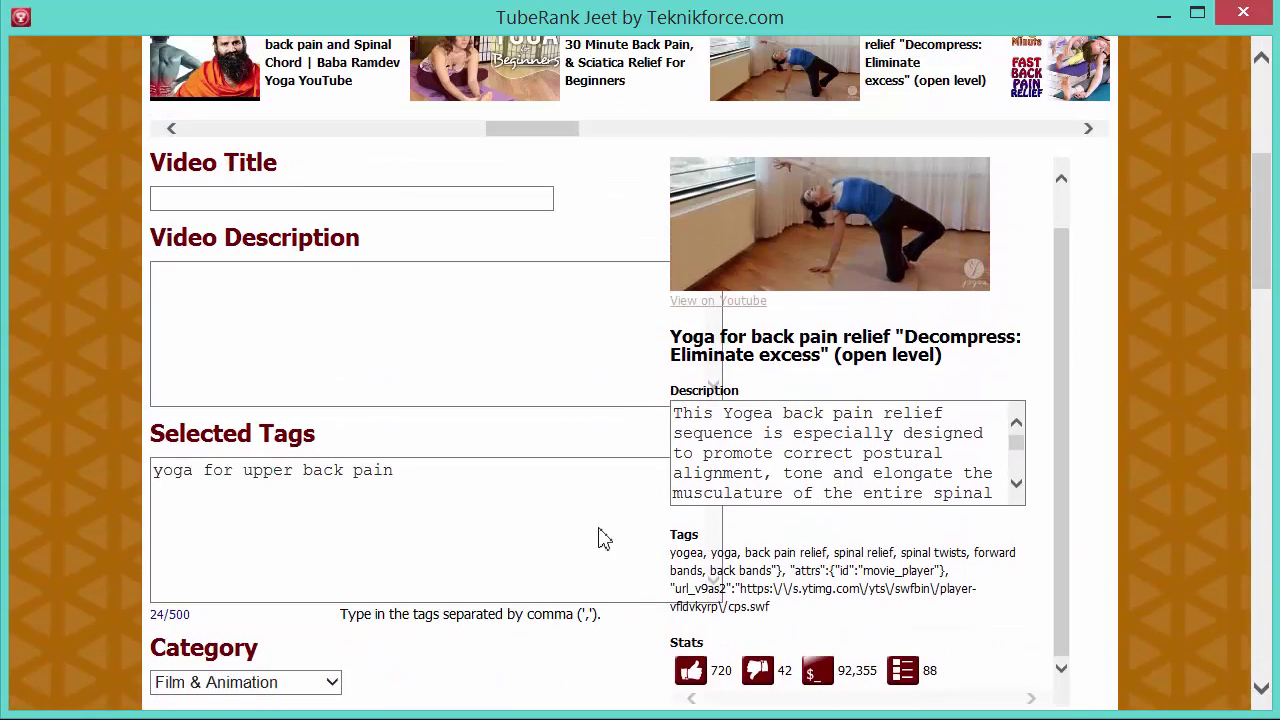
pyautogui.scroll(1, 419, 331)
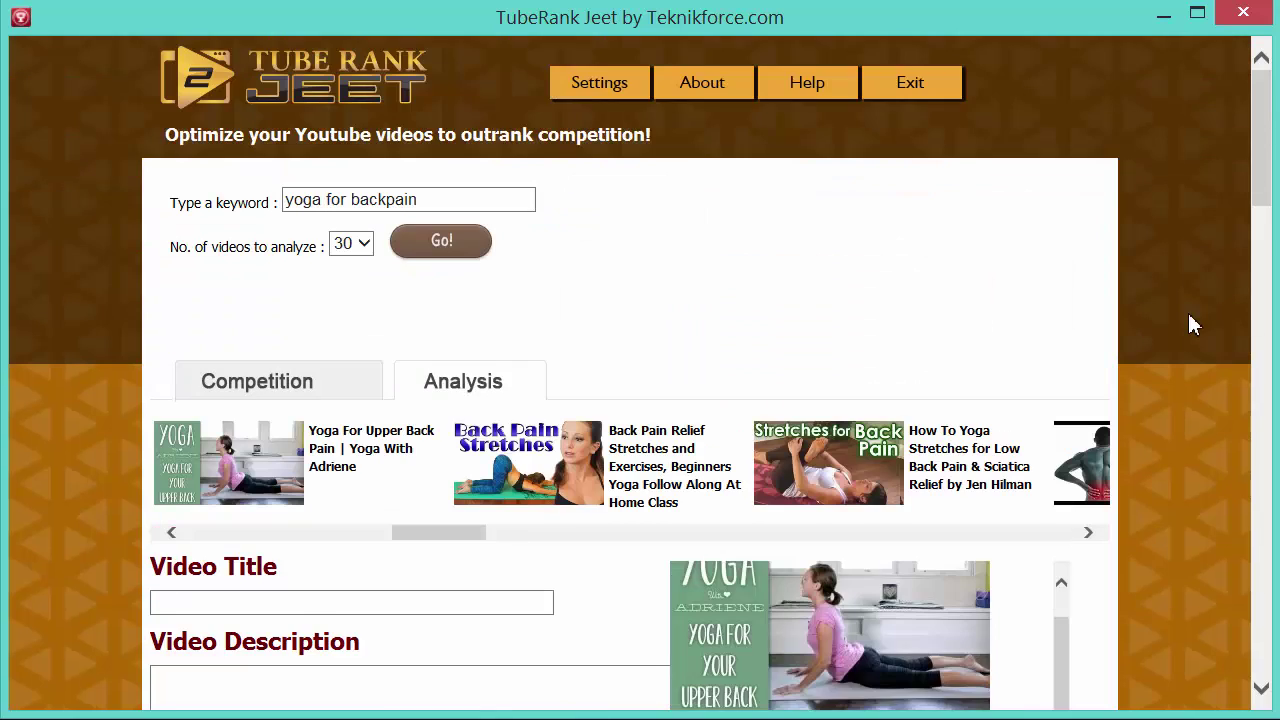
# Step: Enter 'Backpain Yoga' in the empty Video Title field
pyautogui.scroll(-2, 1188, 323)
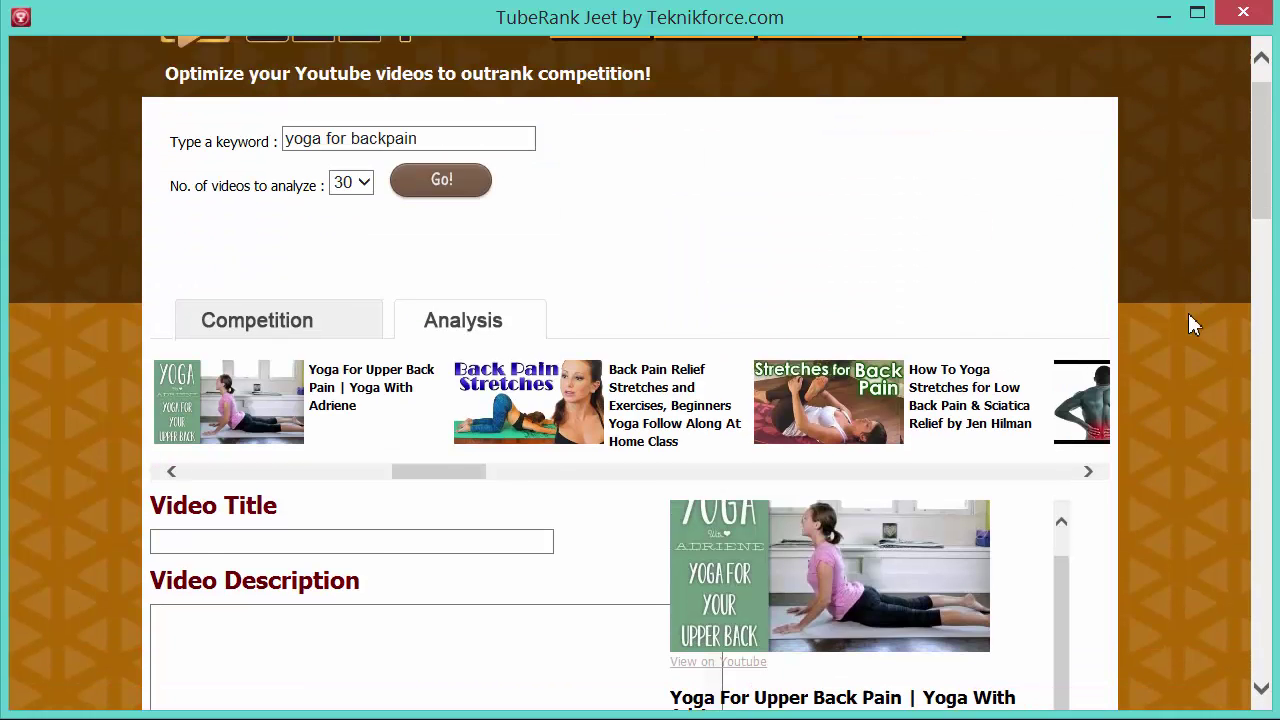
pyautogui.scroll(2, 1190, 318)
pyautogui.scroll(-4, 1190, 318)
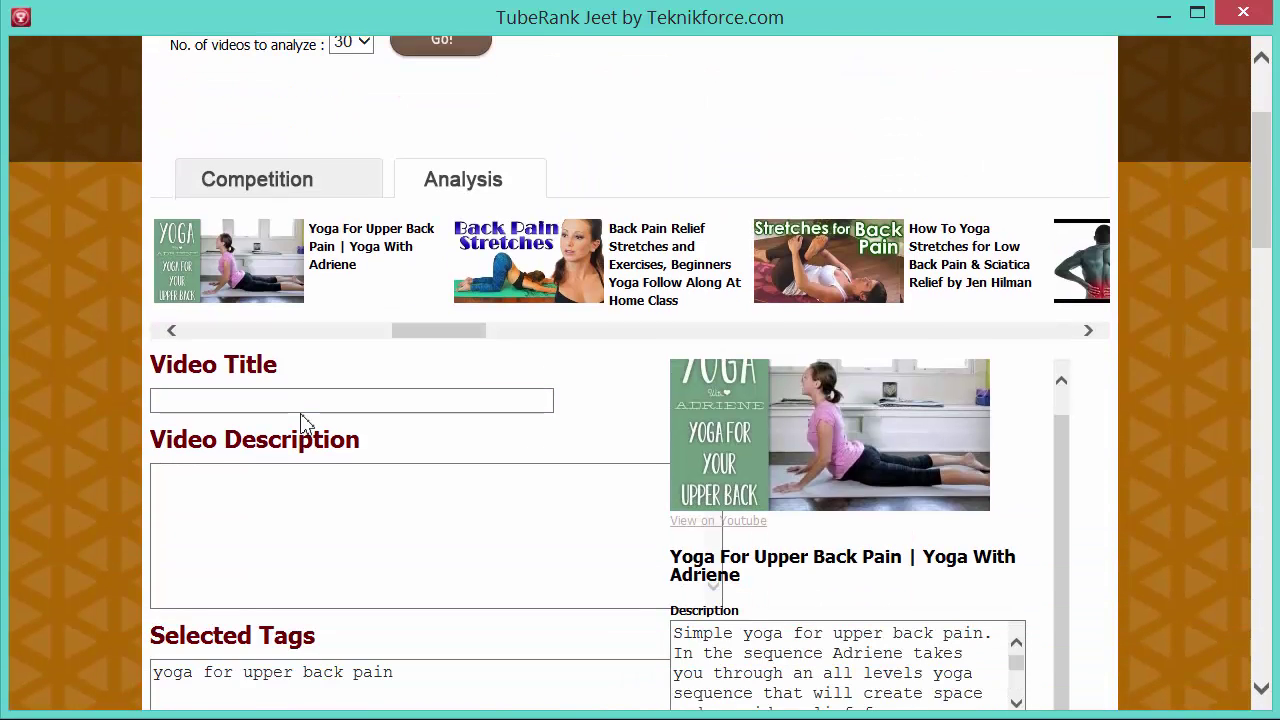
pyautogui.scroll(-2, 300, 423)
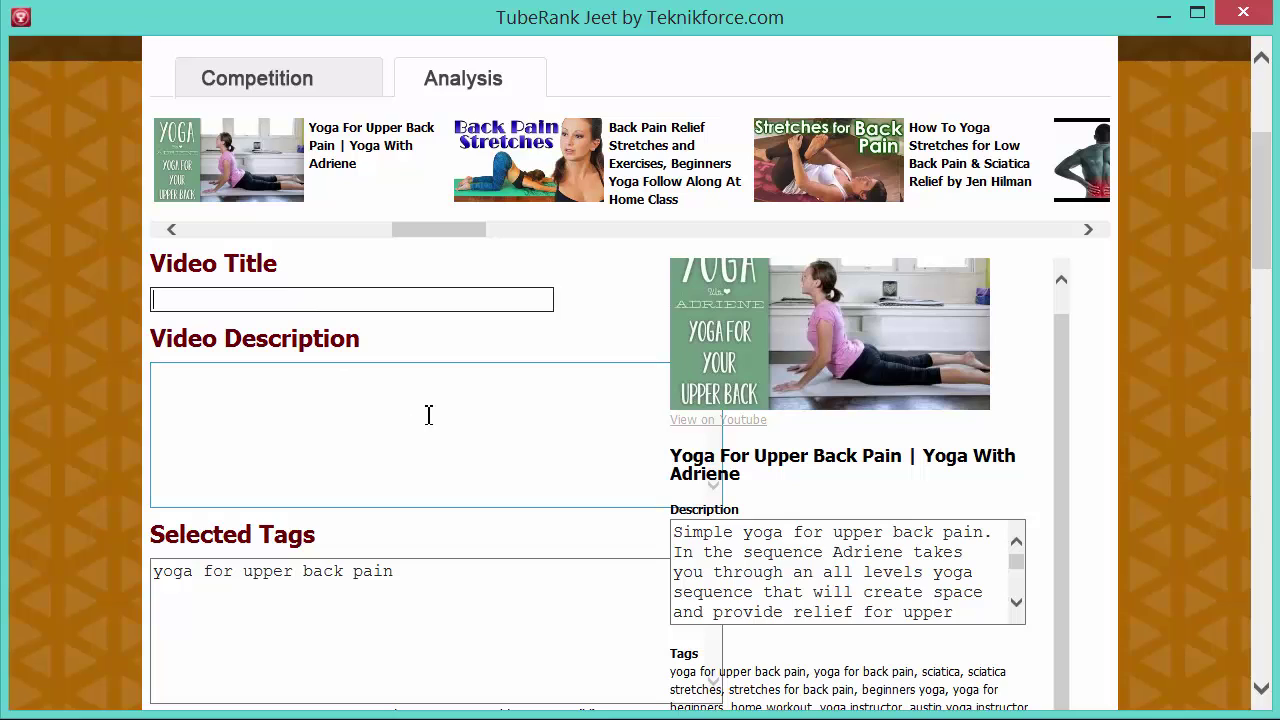
pyautogui.write('Backpain Yoga')
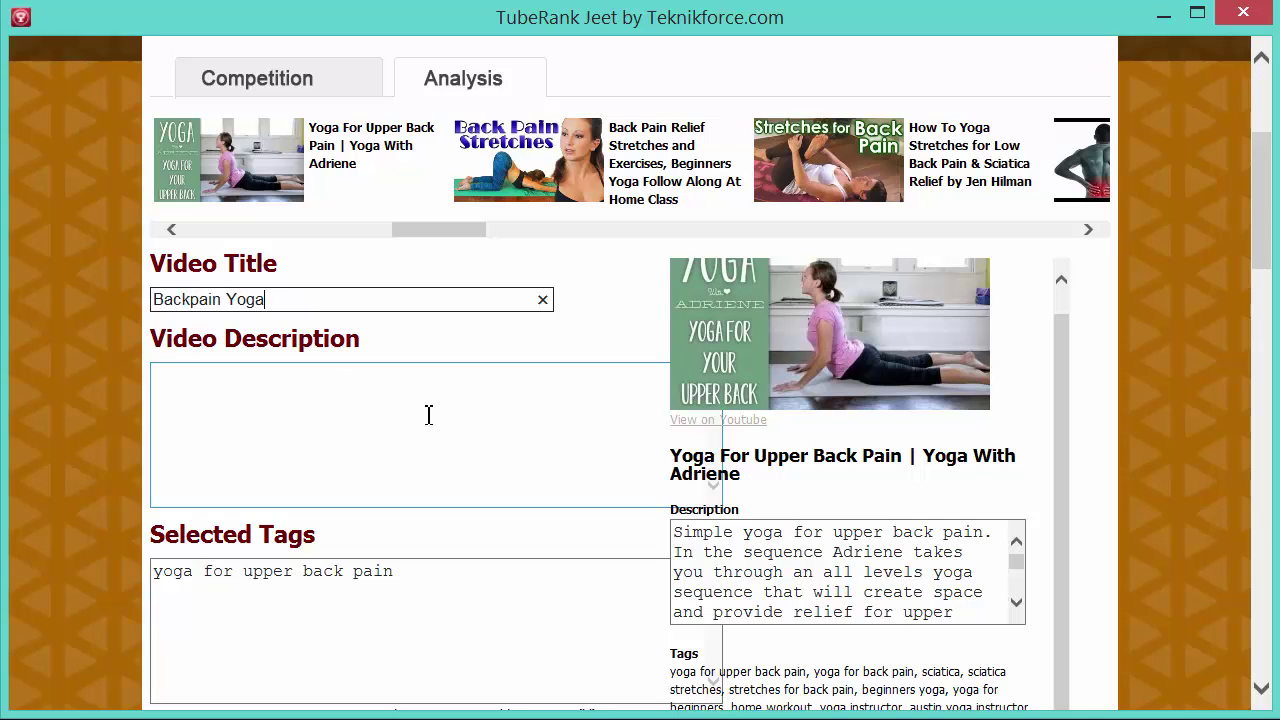
pyautogui.scroll(-6, 391, 415)
pyautogui.scroll(-2, 392, 415)
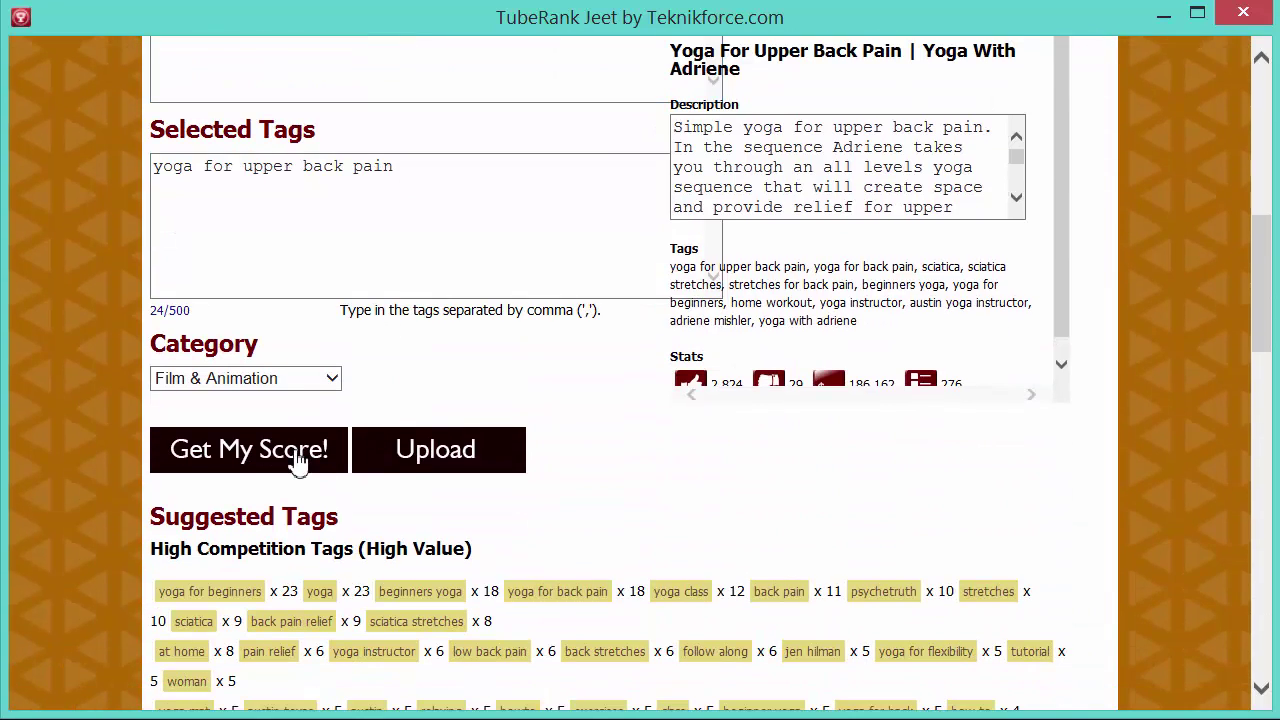
# Step: Score the video: 6%, with tips to add the keyword, lengthen the title, and add description and tags
pyautogui.click(232, 465)
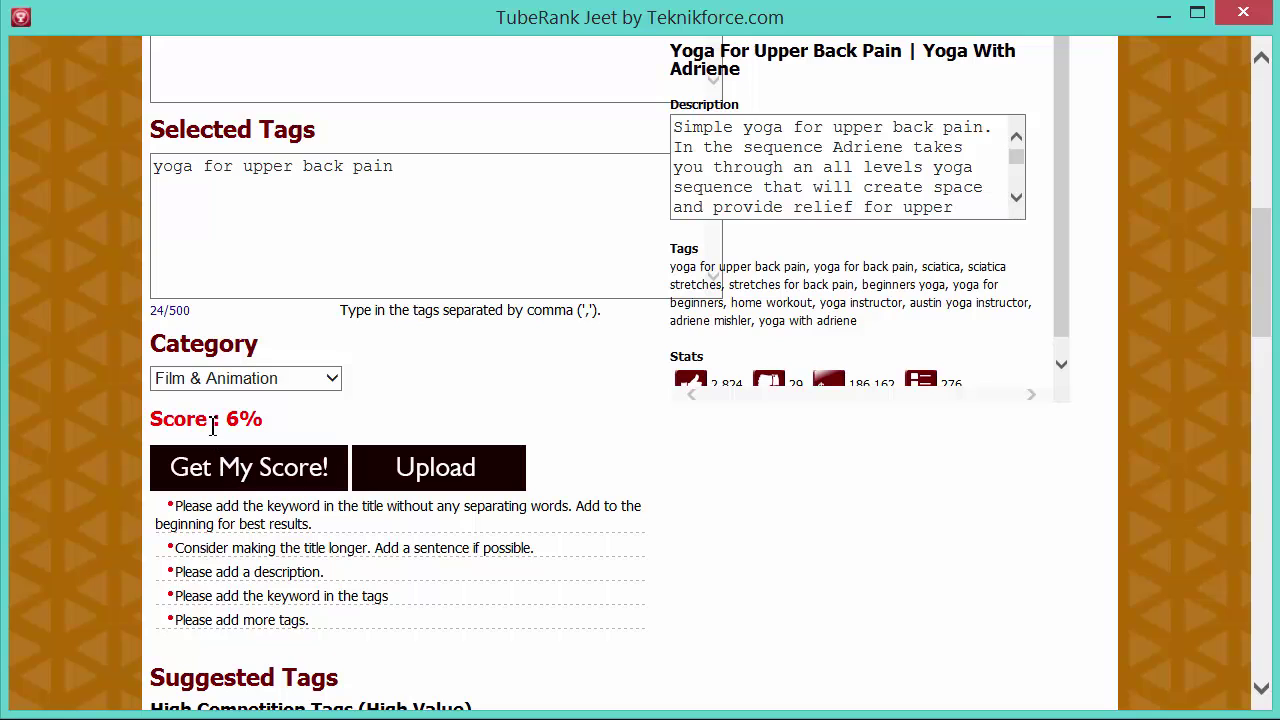
pyautogui.tripleClick(240, 413)
pyautogui.click(274, 426)
pyautogui.scroll(-2, 266, 495)
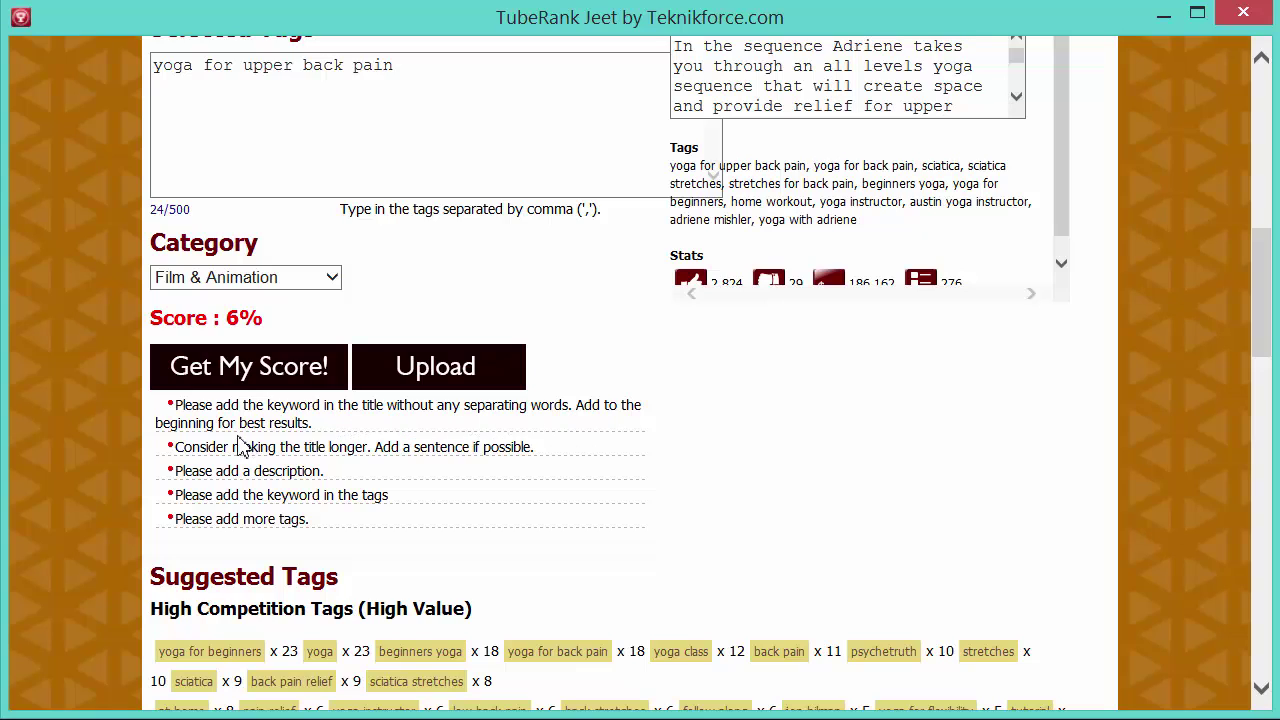
# Step: Retype the title as 'Yoga for backpain', correcting typos along the way
pyautogui.scroll(15, 605, 500)
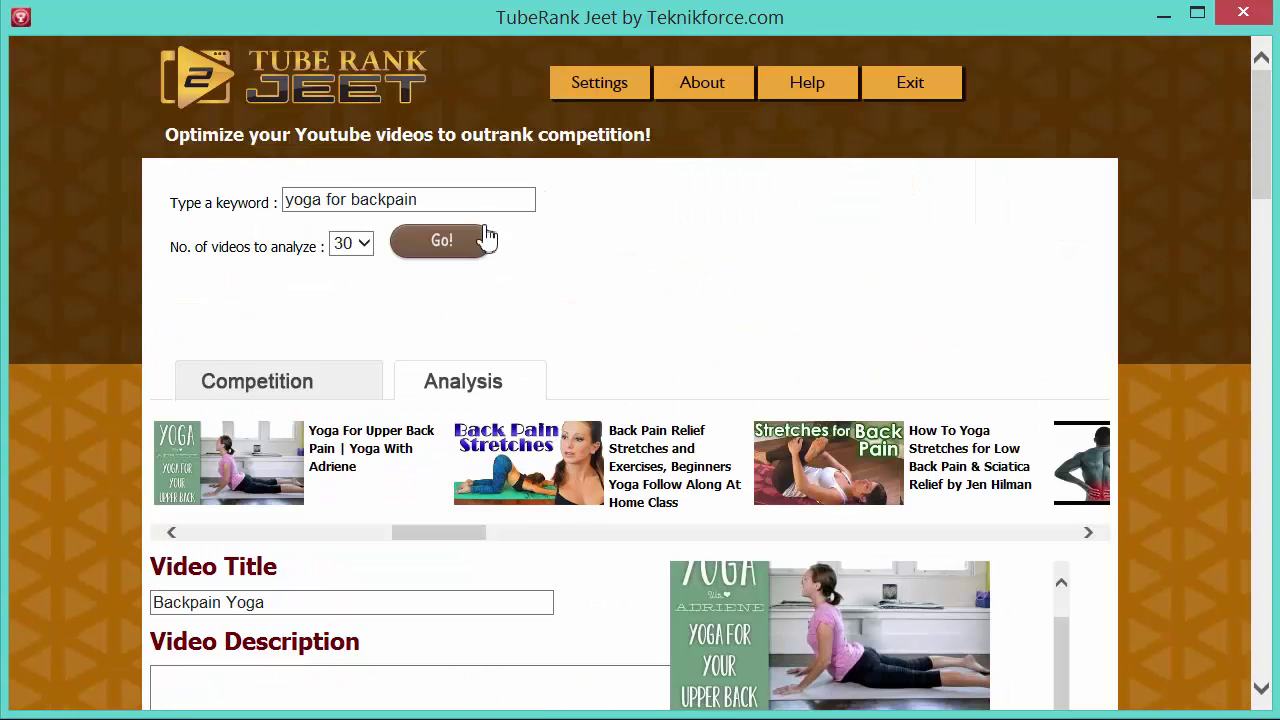
pyautogui.moveTo(478, 200); pyautogui.dragTo(14, 200)
pyautogui.tripleClick(351, 602)
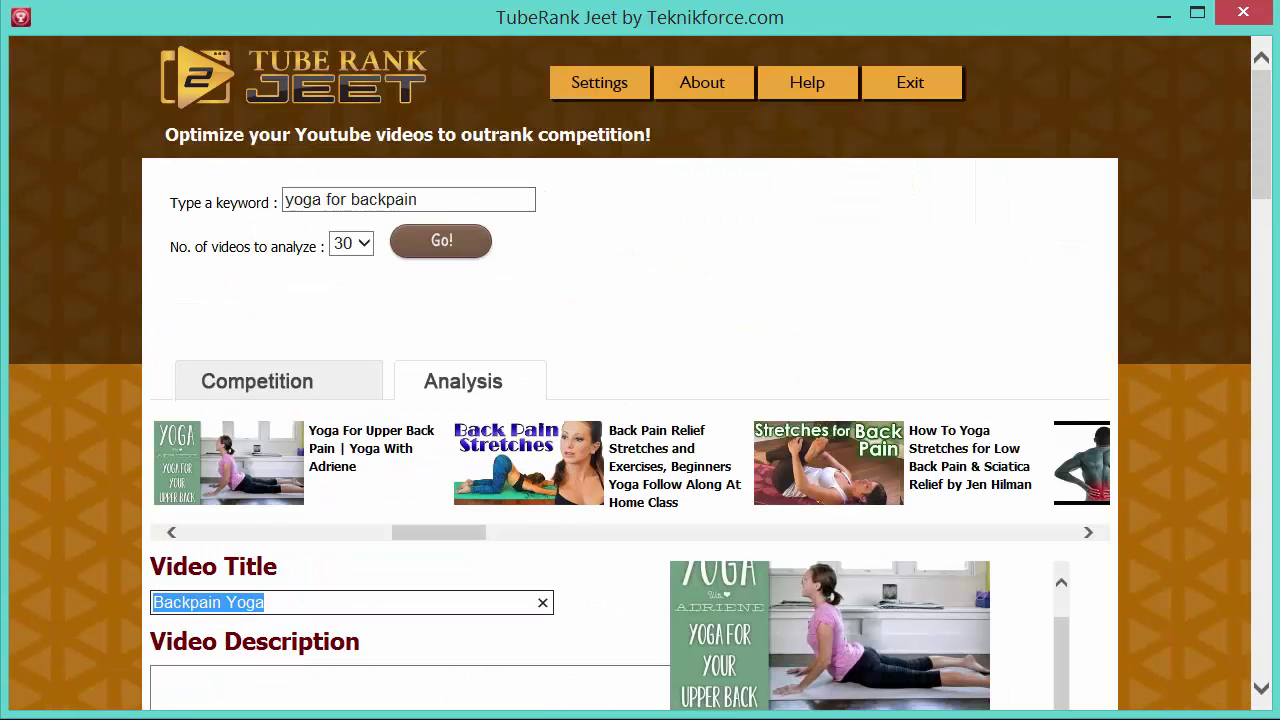
pyautogui.write('Yoga for backk')
pyautogui.press('BackSpace')
pyautogui.write('pain  So')
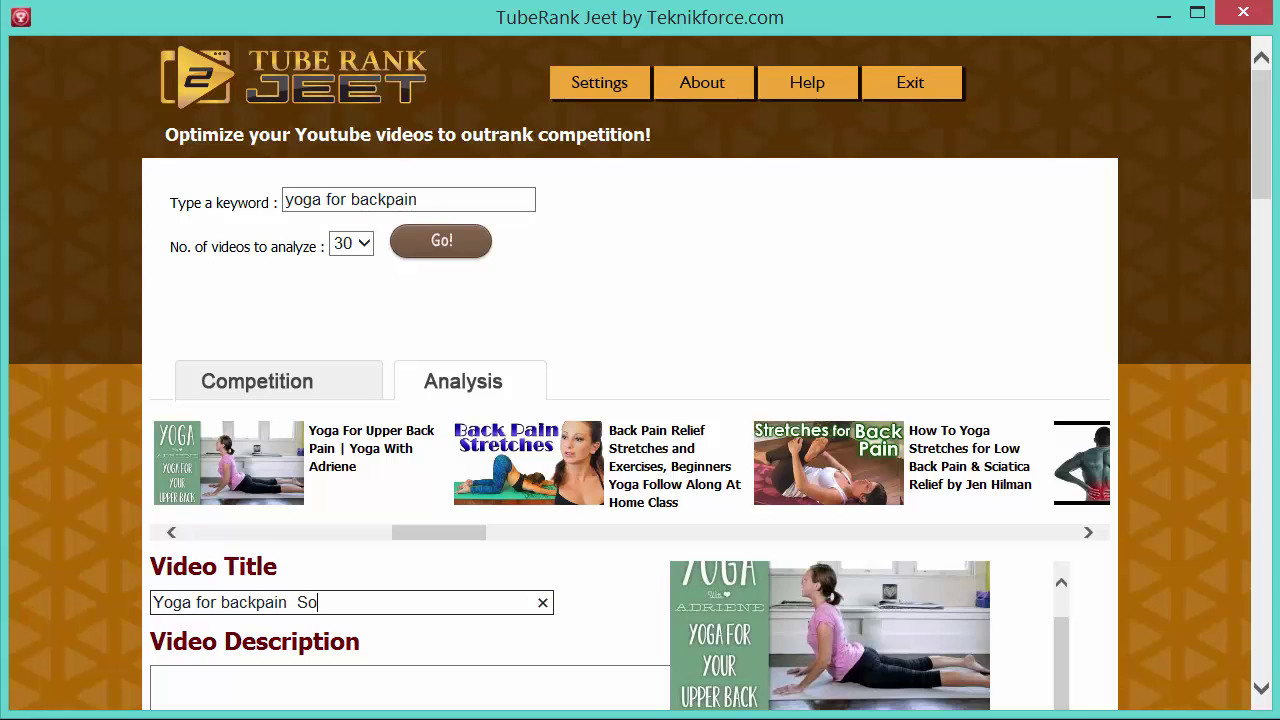
pyautogui.write('- Som')
pyautogui.press('BackSpace')
pyautogui.press('BackSpace')
pyautogui.press('BackSpace')
pyautogui.press('BackSpace')
pyautogui.press('BackSpace')
# Step: Review the page around the new 'Yoga for backpain' title and the score tips
pyautogui.scroll(-10, 147, 452)
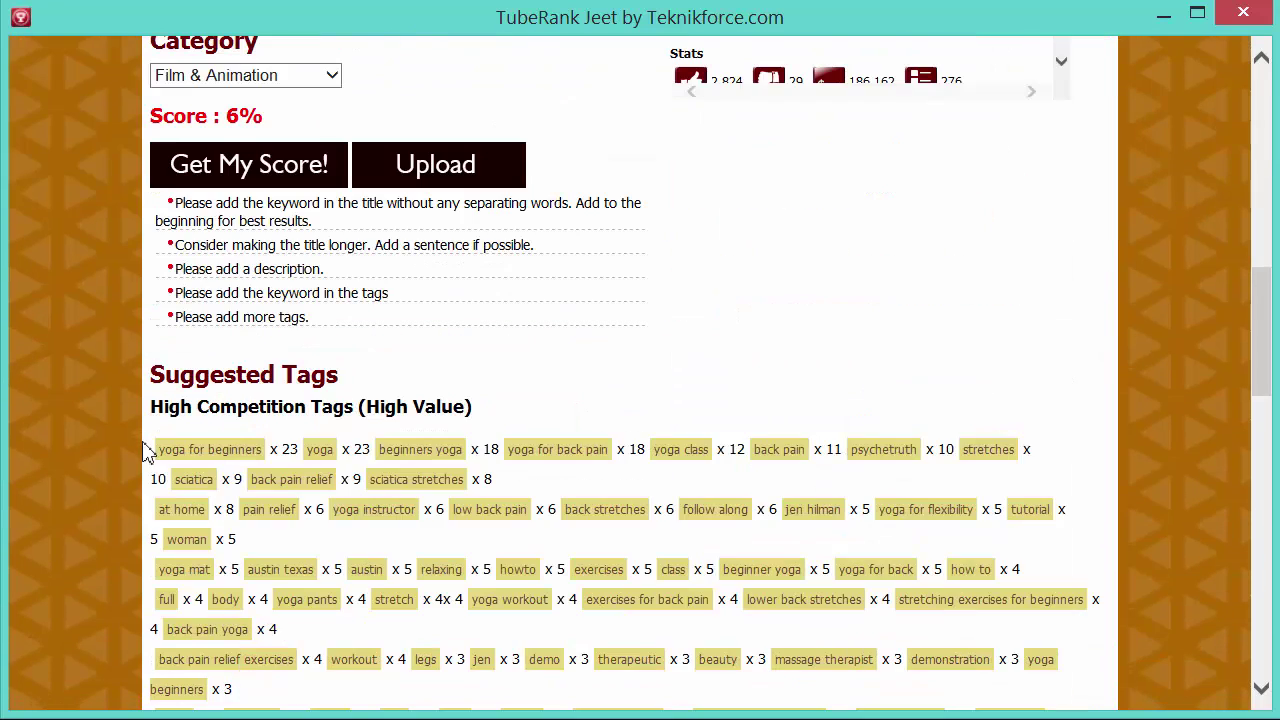
pyautogui.scroll(1, 147, 452)
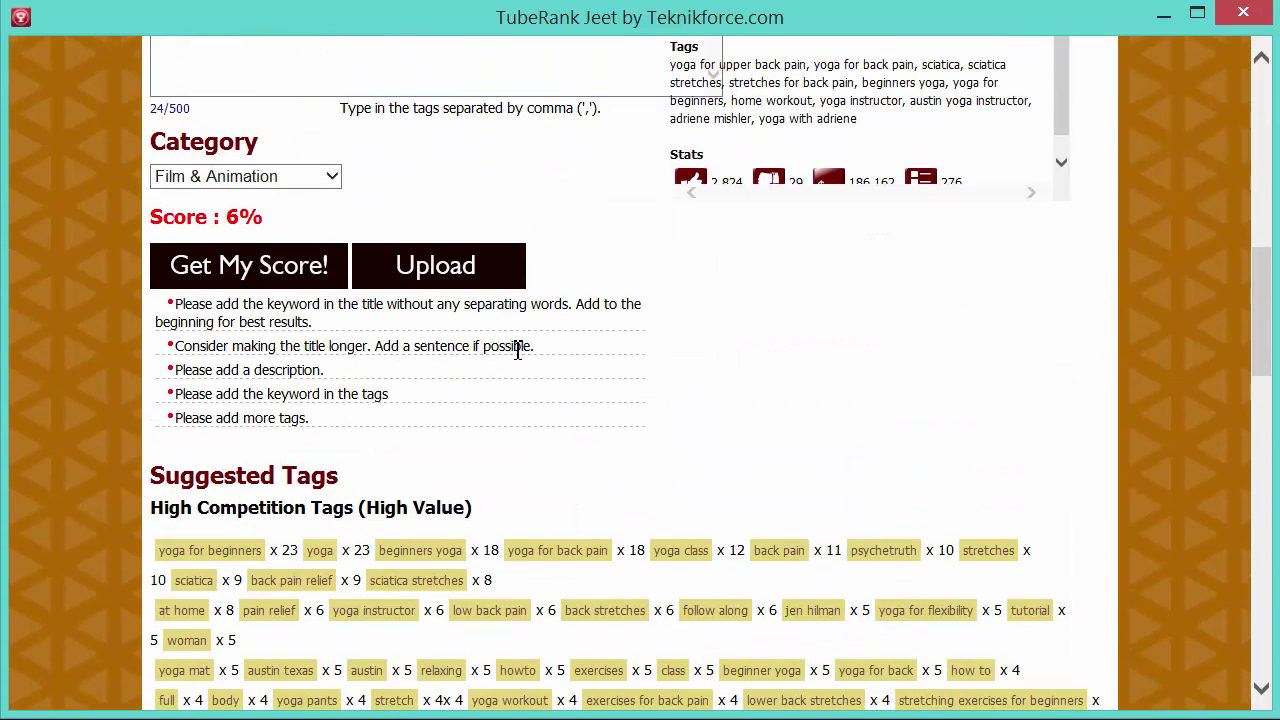
pyautogui.scroll(4, 550, 362)
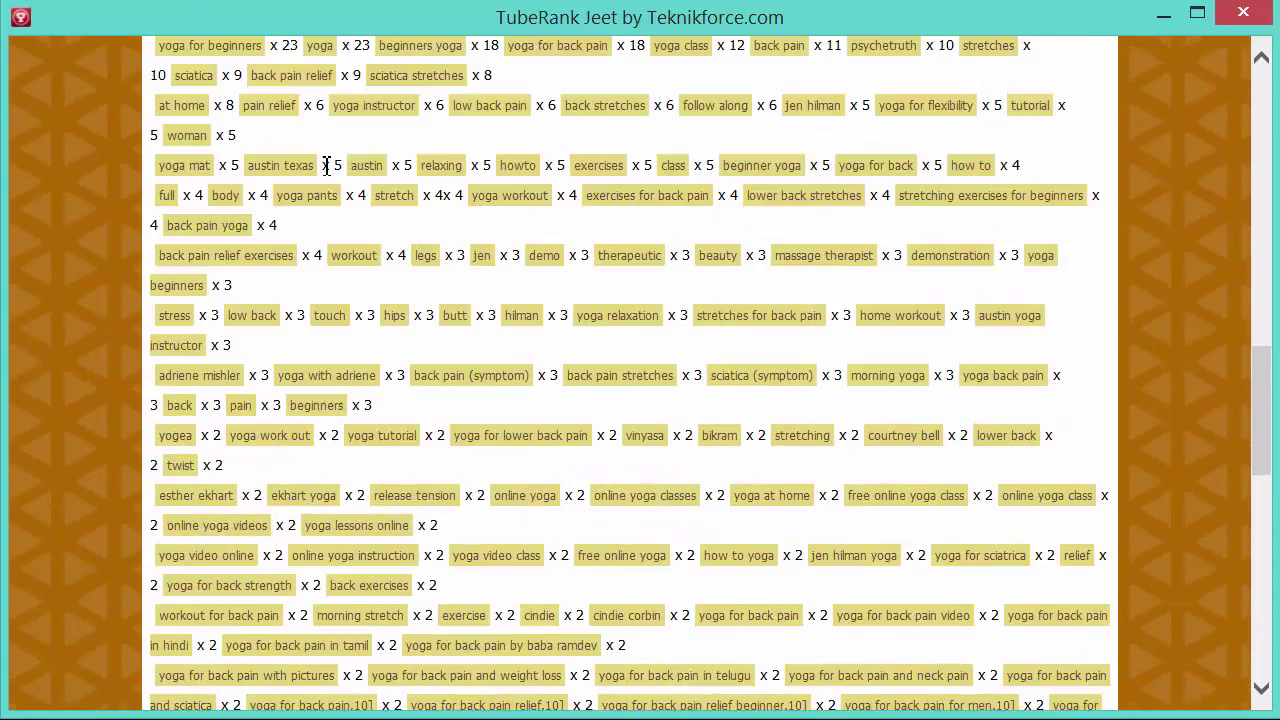
pyautogui.scroll(-4, 325, 170)
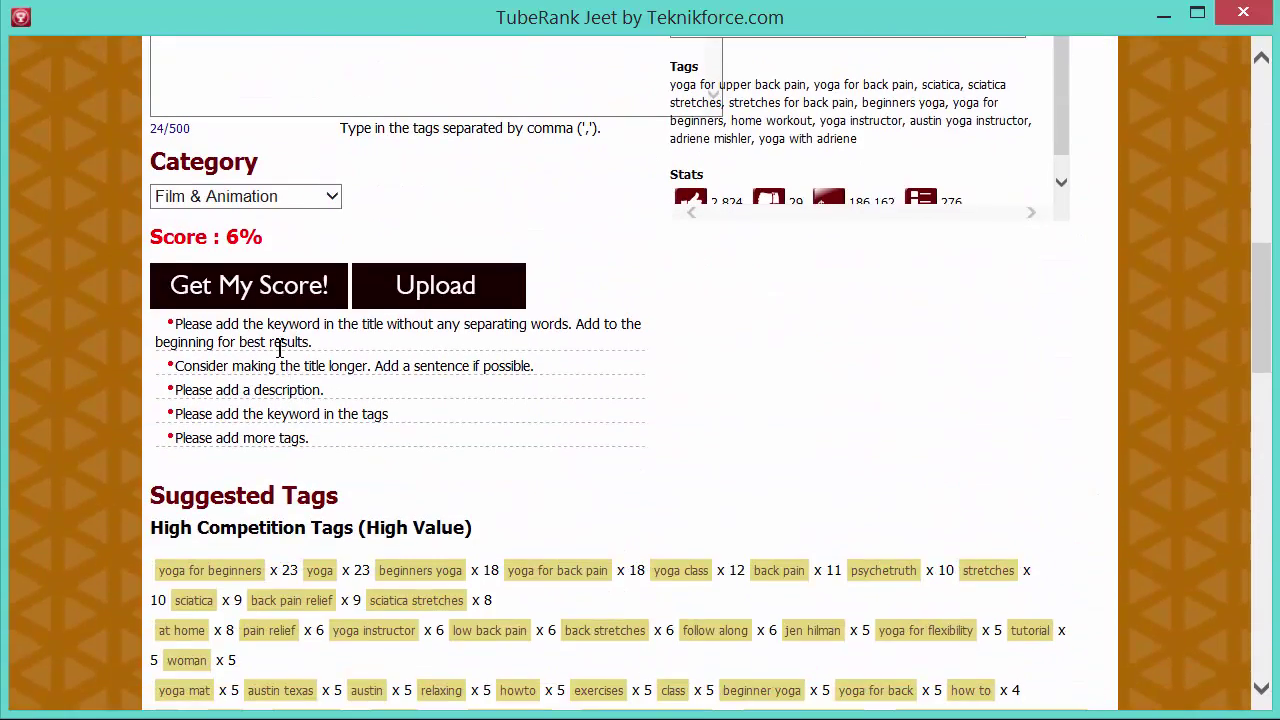
pyautogui.scroll(1, 330, 420)
pyautogui.scroll(3, 330, 420)
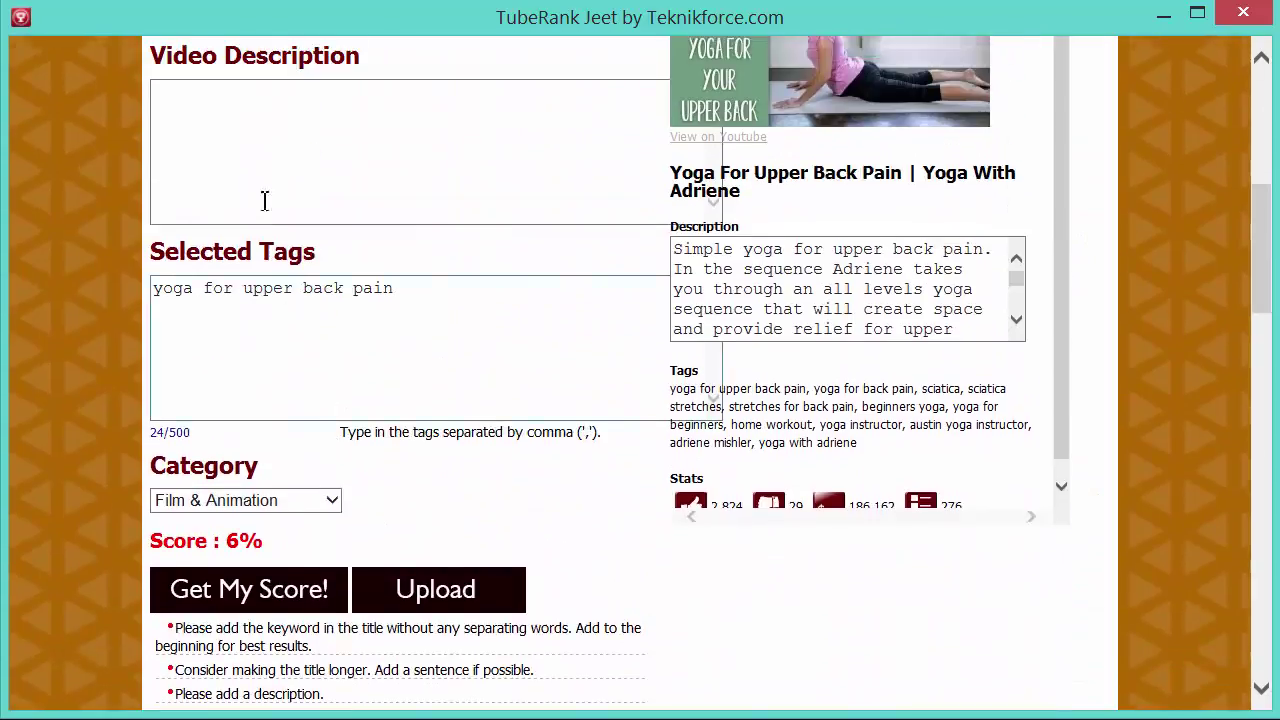
pyautogui.scroll(-3, 260, 230)
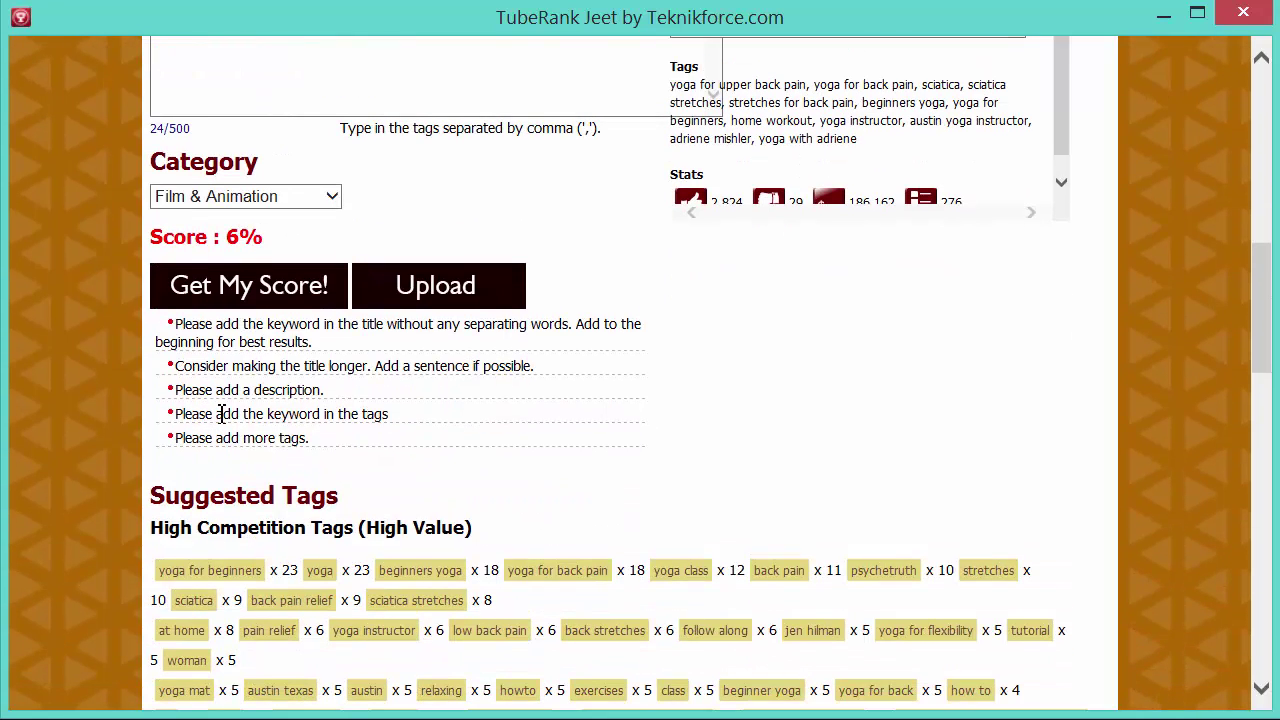
pyautogui.scroll(2, 374, 420)
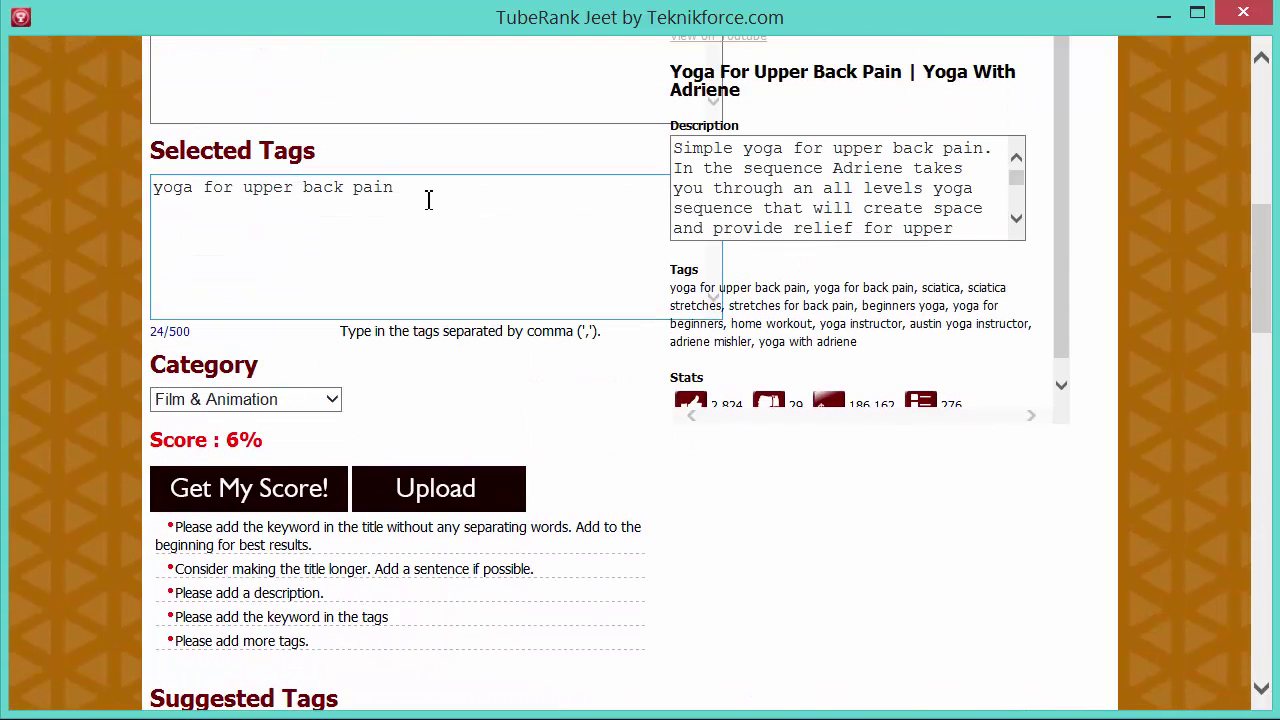
pyautogui.moveTo(401, 192); pyautogui.dragTo(23, 183)
pyautogui.scroll(1, 306, 294)
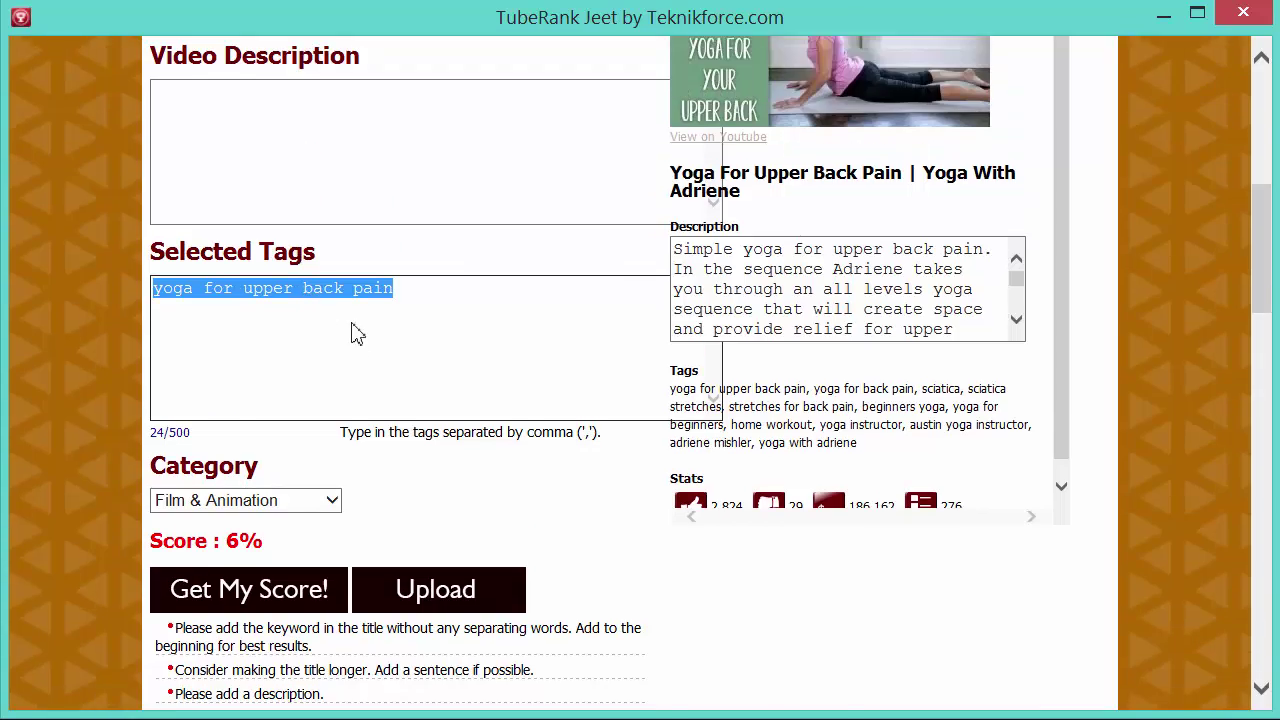
pyautogui.scroll(5, 357, 331)
pyautogui.scroll(-5, 311, 263)
pyautogui.scroll(-5, 311, 263)
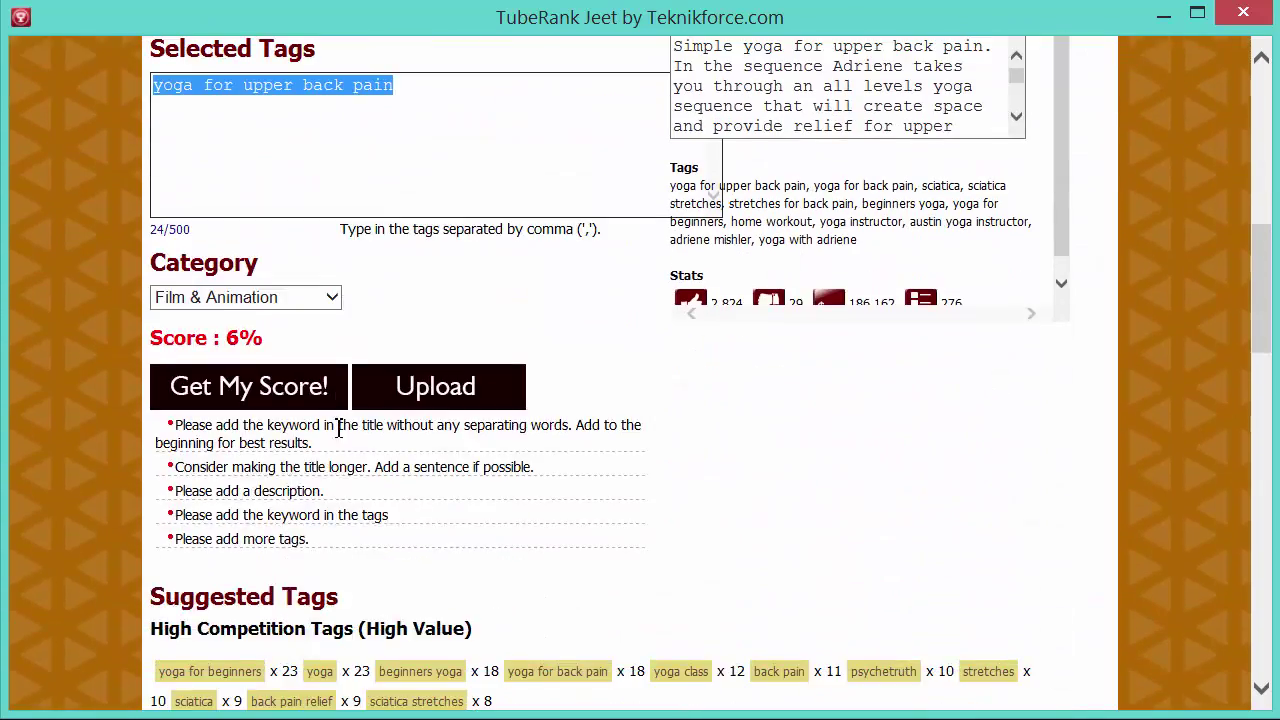
pyautogui.scroll(6, 340, 400)
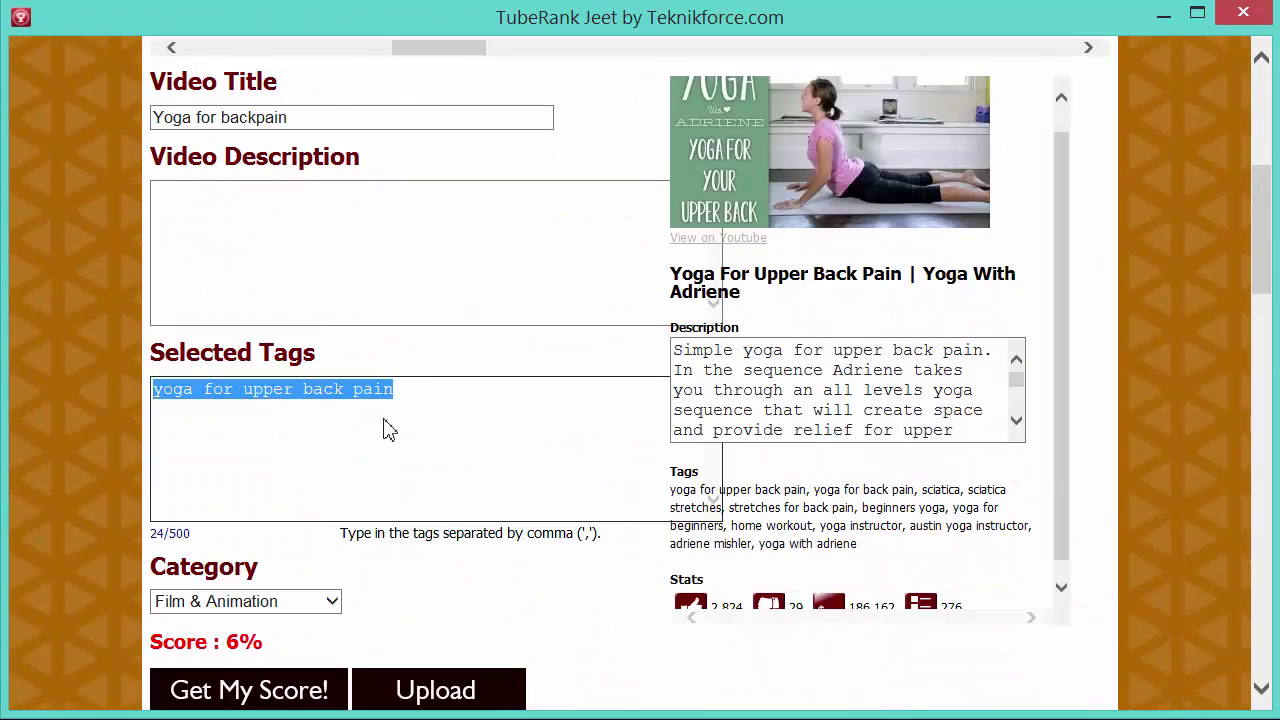
pyautogui.scroll(-4, 385, 428)
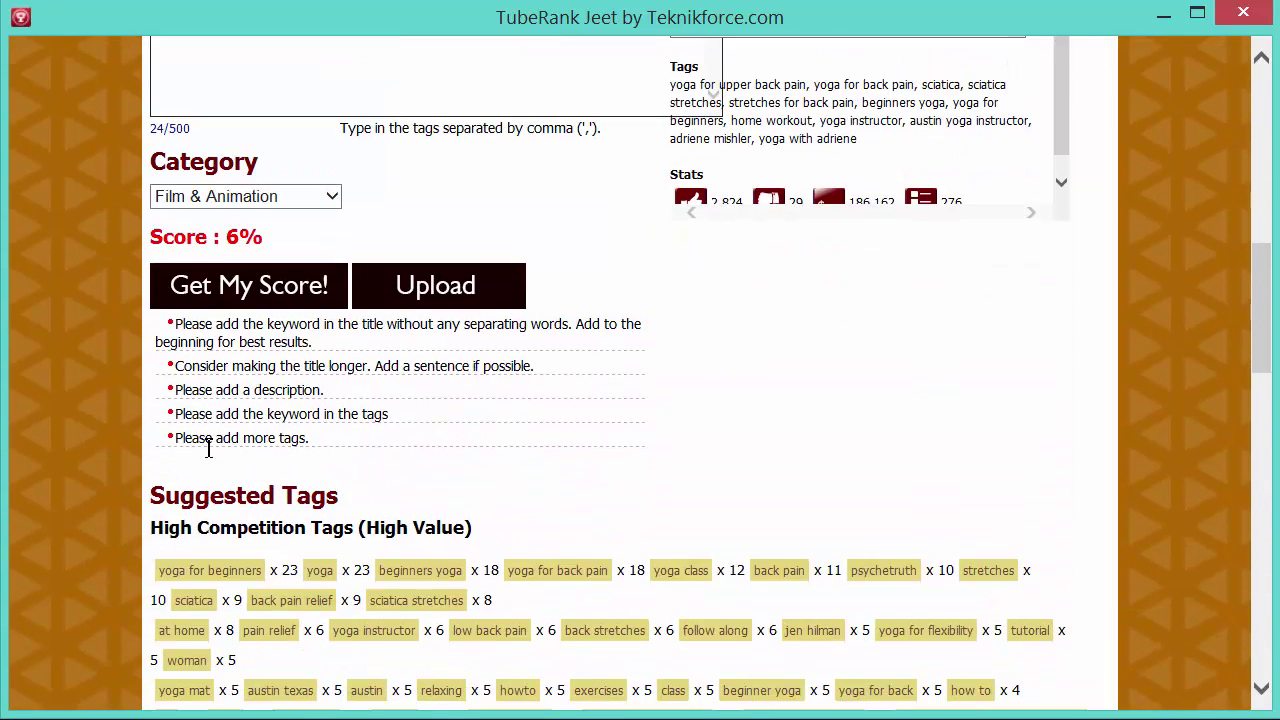
pyautogui.moveTo(176, 440); pyautogui.dragTo(282, 450)
pyautogui.scroll(3, 354, 465)
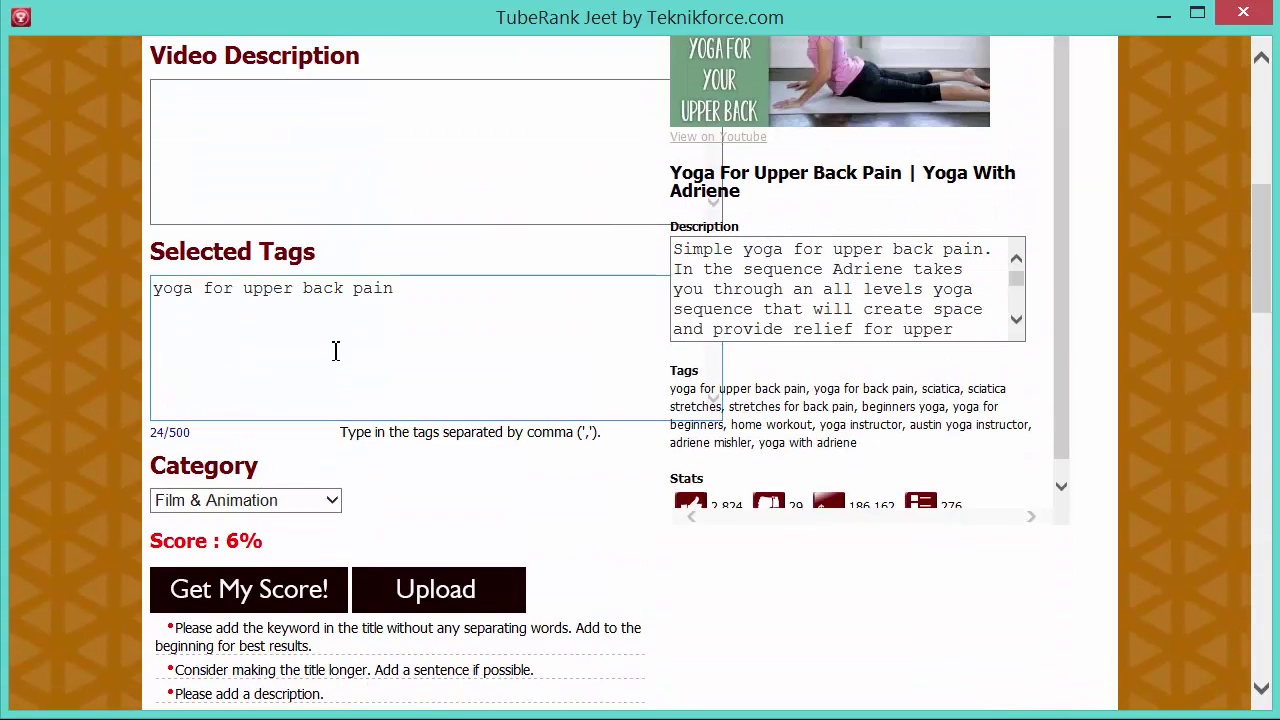
pyautogui.scroll(2, 336, 350)
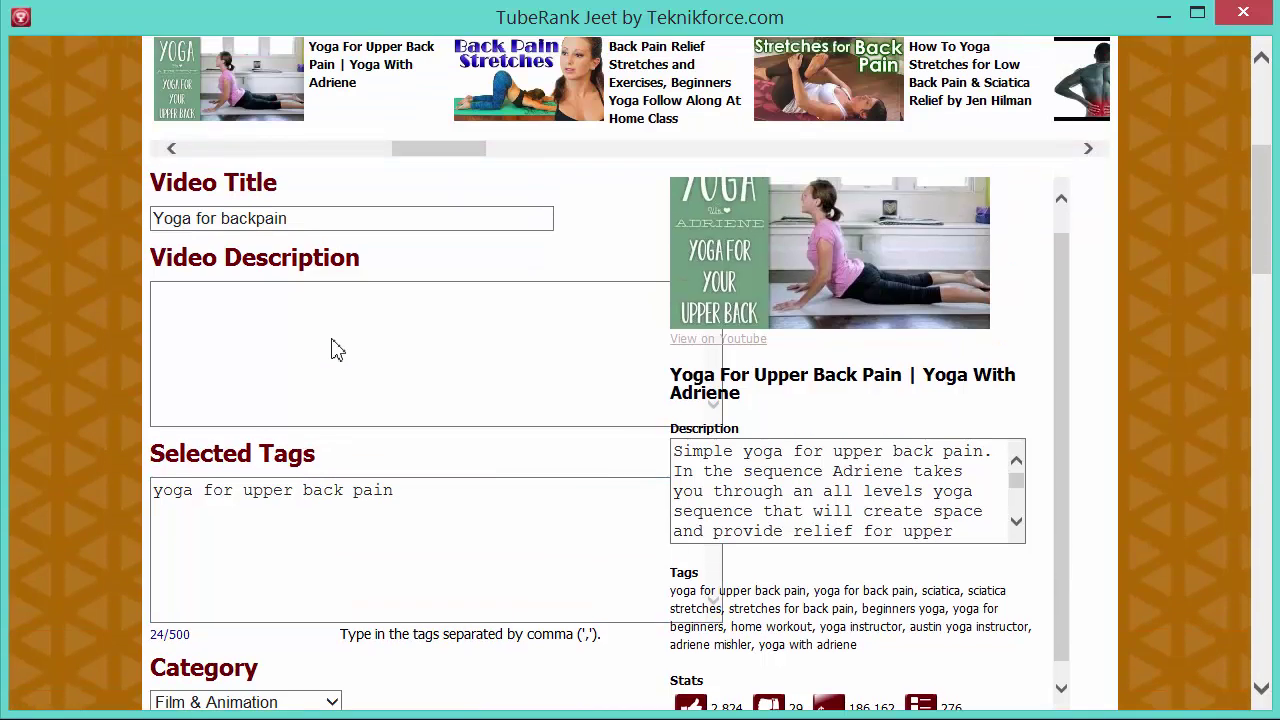
pyautogui.scroll(-4, 331, 520)
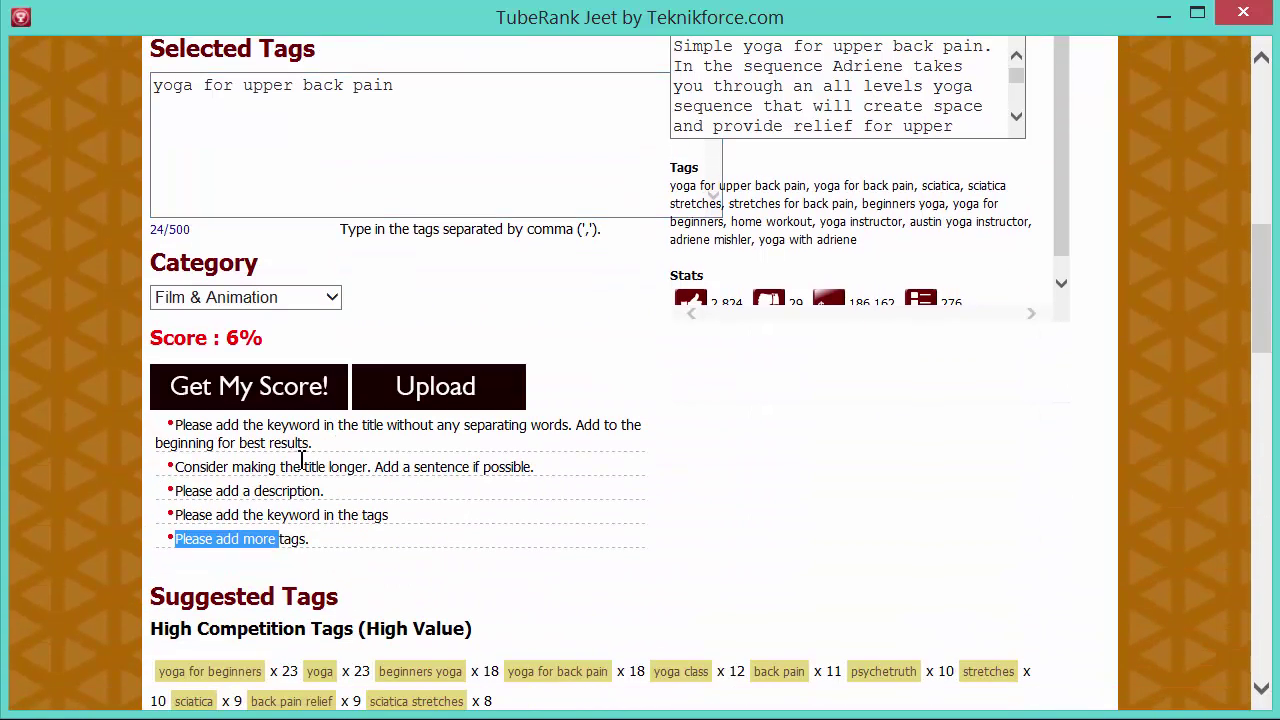
pyautogui.scroll(1, 305, 445)
pyautogui.scroll(6, 310, 437)
pyautogui.scroll(-1, 312, 420)
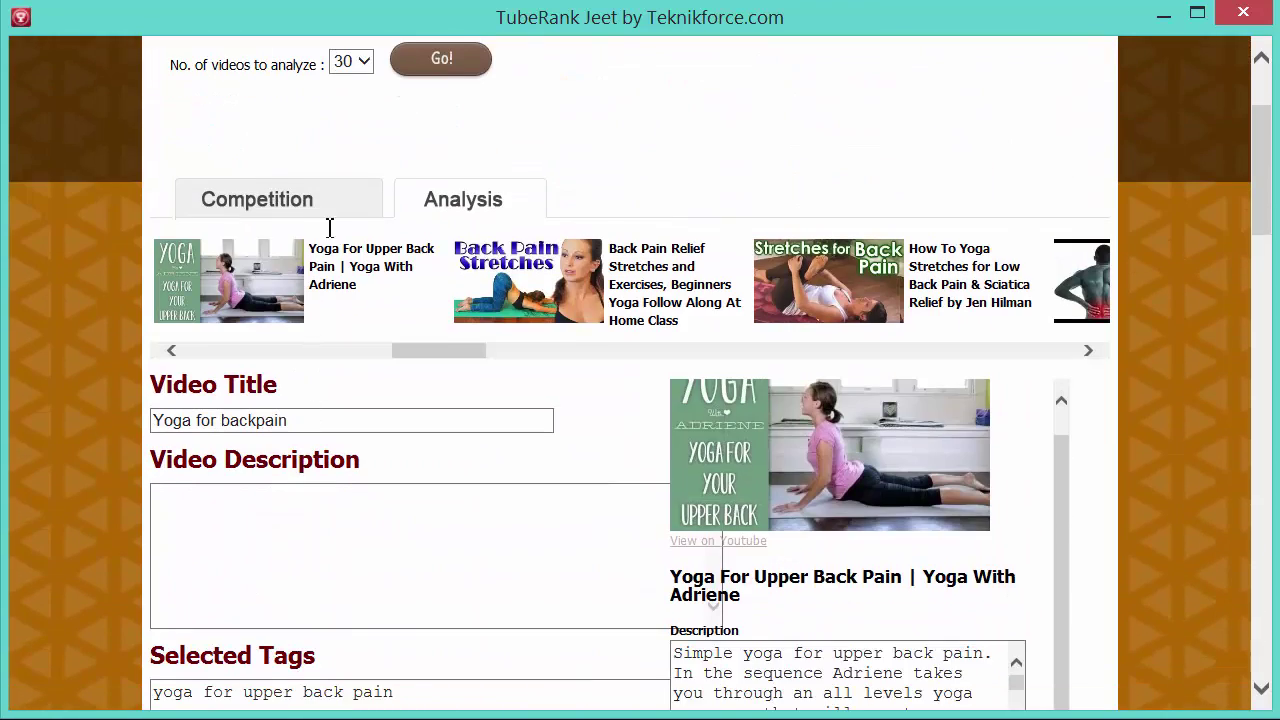
# Step: Retype the title as 'Yoga for backpain - Some simple tricks for quick pain relief'
pyautogui.scroll(1, 380, 180)
pyautogui.moveTo(459, 124); pyautogui.dragTo(78, 134)
pyautogui.moveTo(322, 524); pyautogui.dragTo(155, 522)
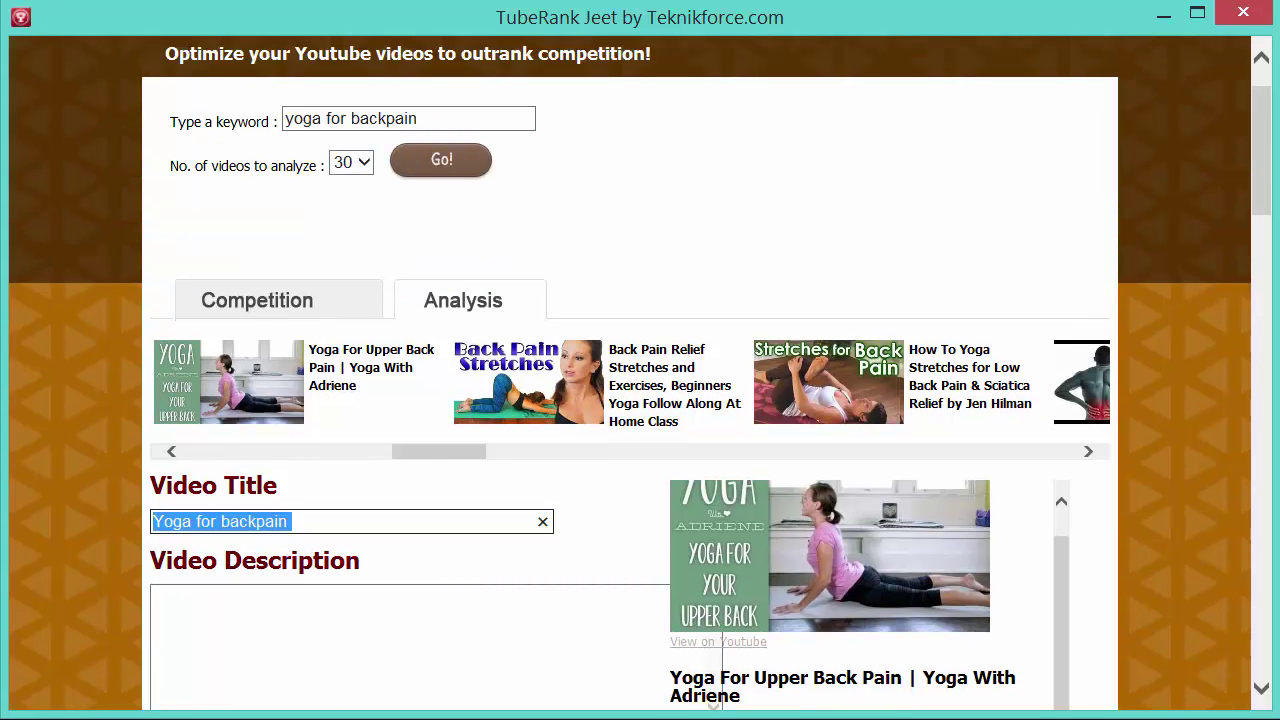
pyautogui.write('Yga fo')
pyautogui.press('BackSpace')
pyautogui.press('BackSpace')
pyautogui.write('ofa')
pyautogui.press('BackSpace')
pyautogui.write('ga for back')
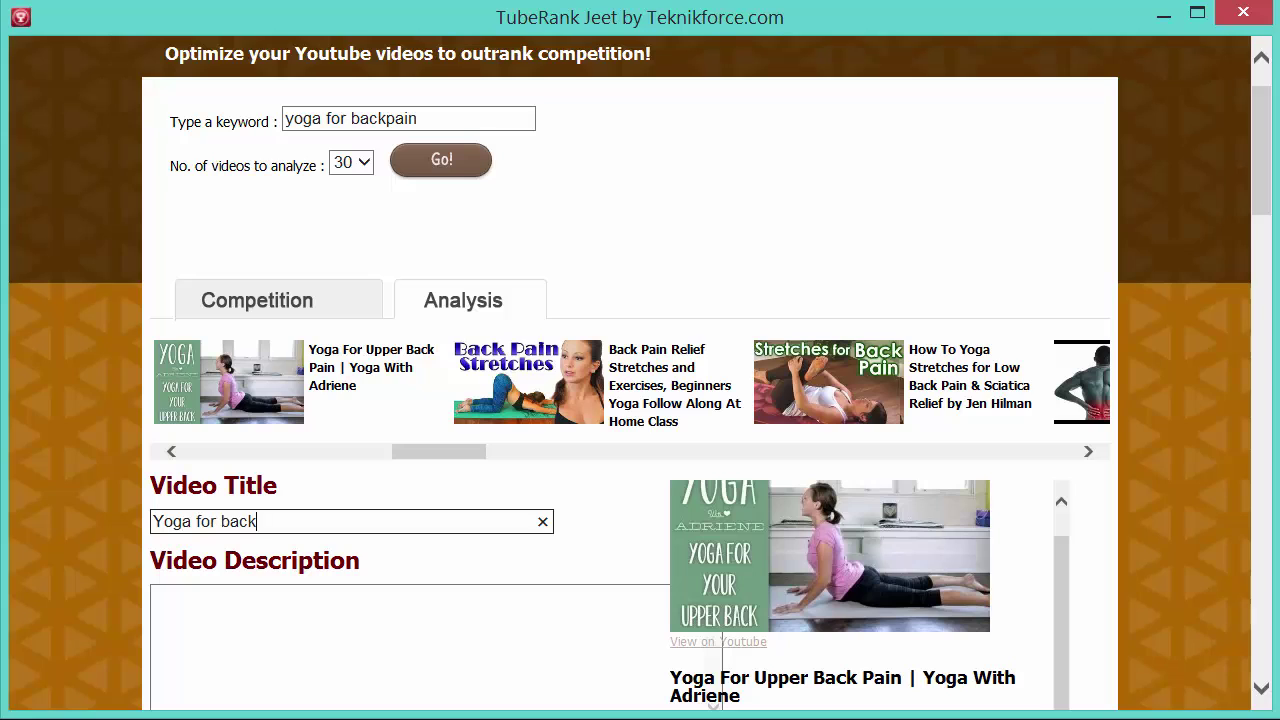
pyautogui.write('pain - Some simple tricks for quick pain relief')
# Step: Rescore the video with the new title, which gets 36%
pyautogui.scroll(-1, 168, 362)
pyautogui.scroll(-10, 180, 385)
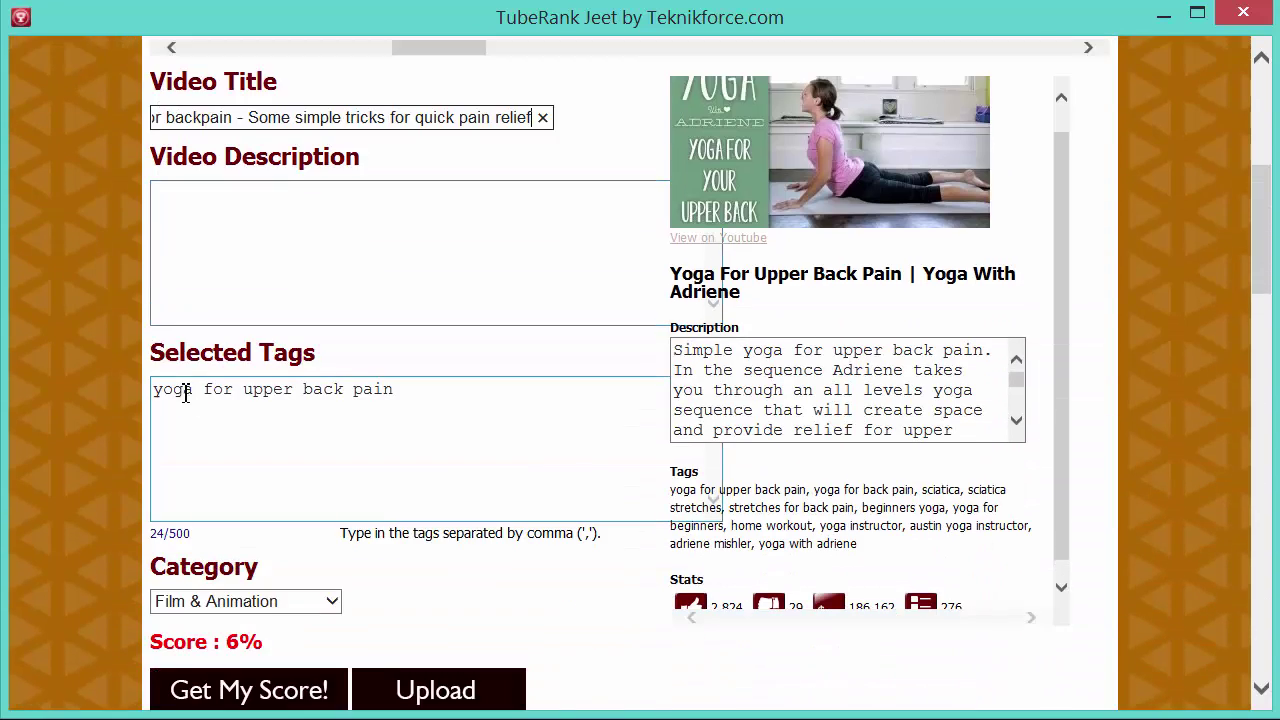
pyautogui.scroll(2, 277, 506)
pyautogui.click(277, 507)
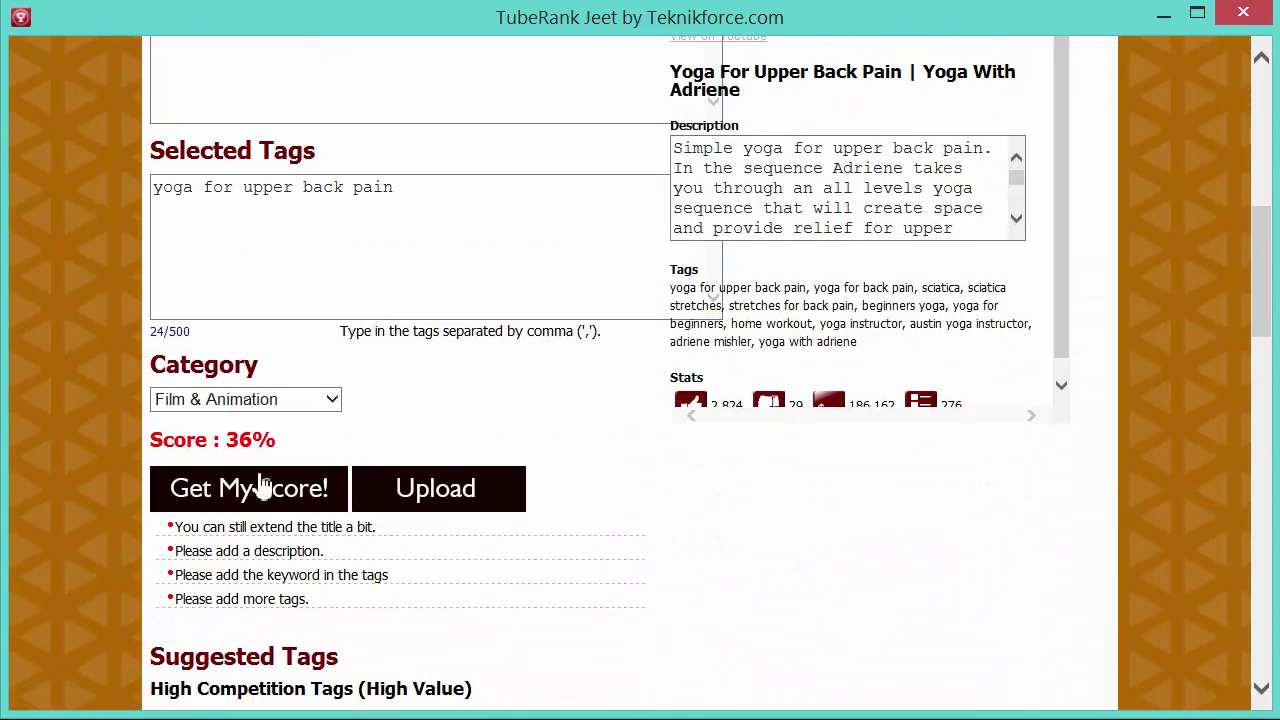
pyautogui.doubleClick(262, 440)
pyautogui.click(260, 534)
# Step: Append ' - Yoga tips' to the end of the title
pyautogui.scroll(6, 430, 548)
pyautogui.click(538, 524)
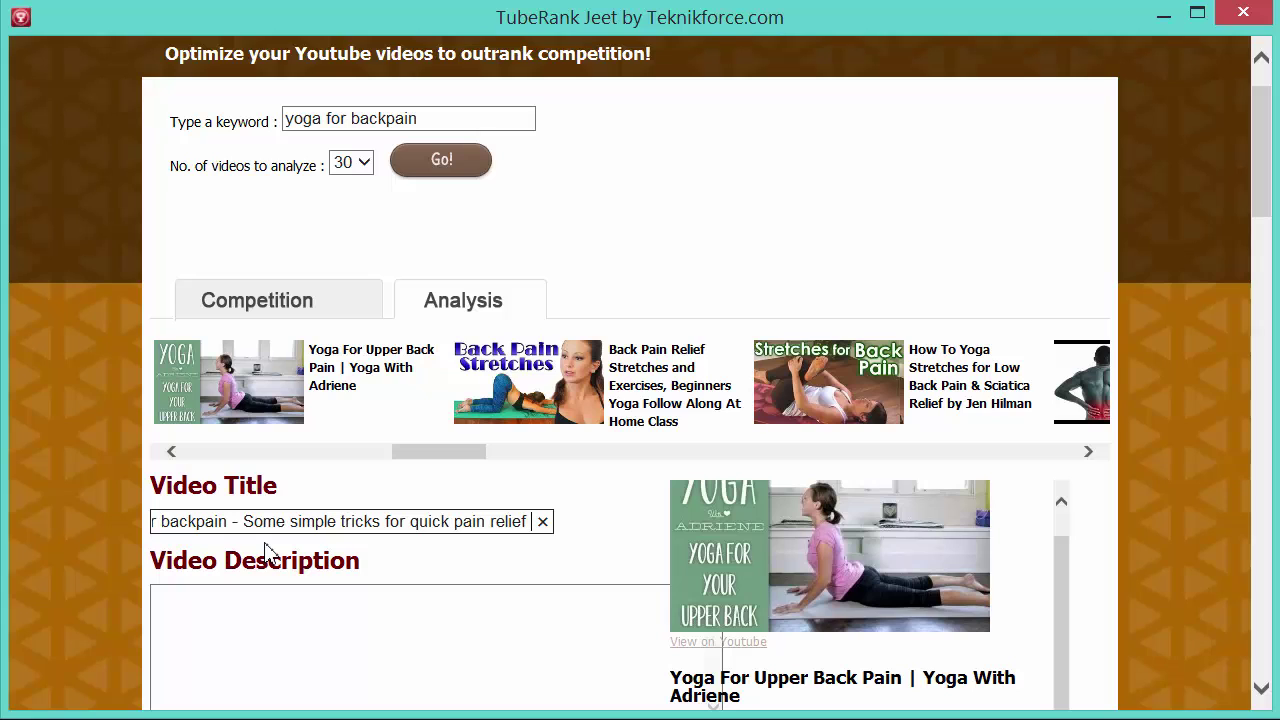
pyautogui.write('- ')
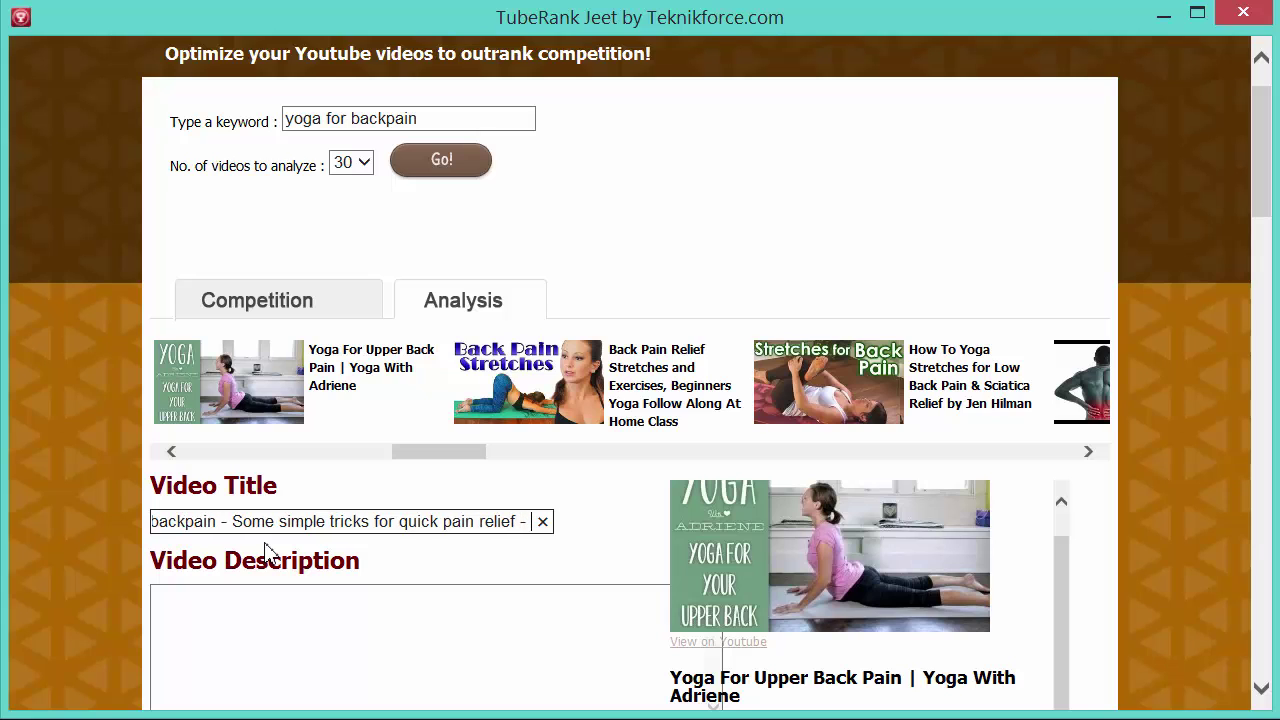
pyautogui.write('Yoga tips')
pyautogui.scroll(-3, 196, 527)
pyautogui.scroll(-3, 196, 527)
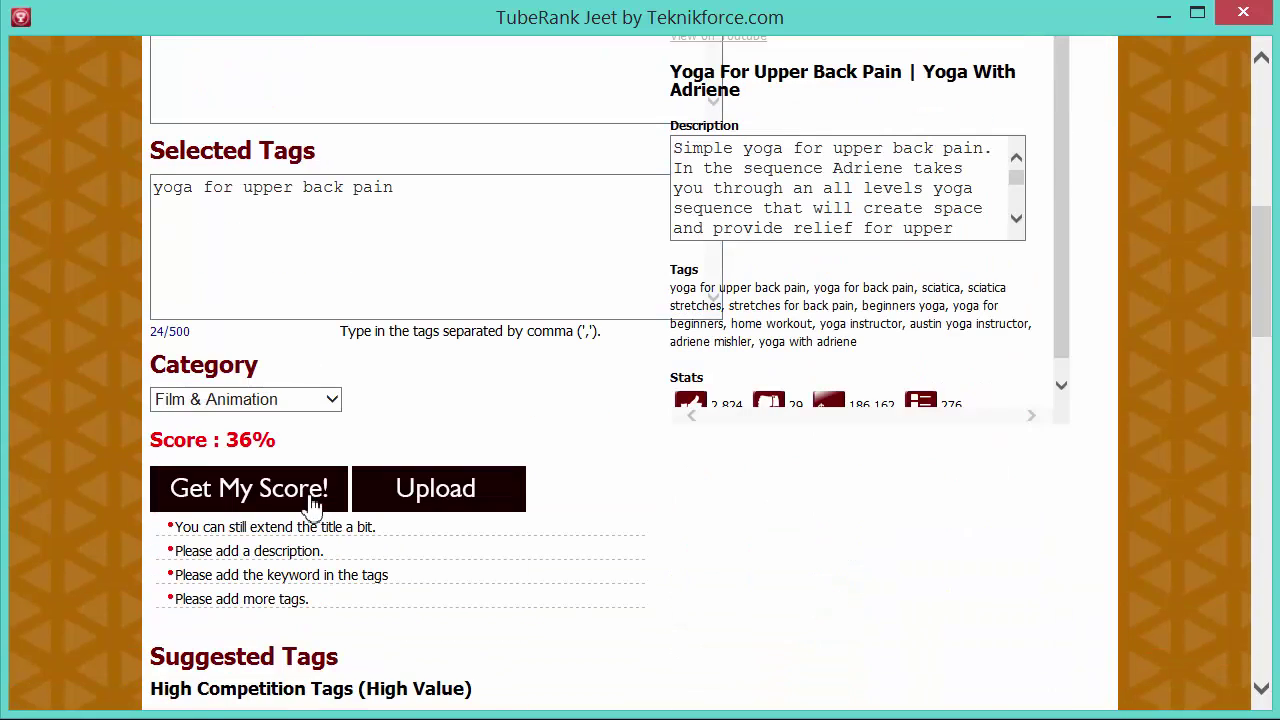
# Step: Copy the competitor's upper-back-pain yoga description and paste it into the Video Description box
pyautogui.scroll(5, 320, 515)
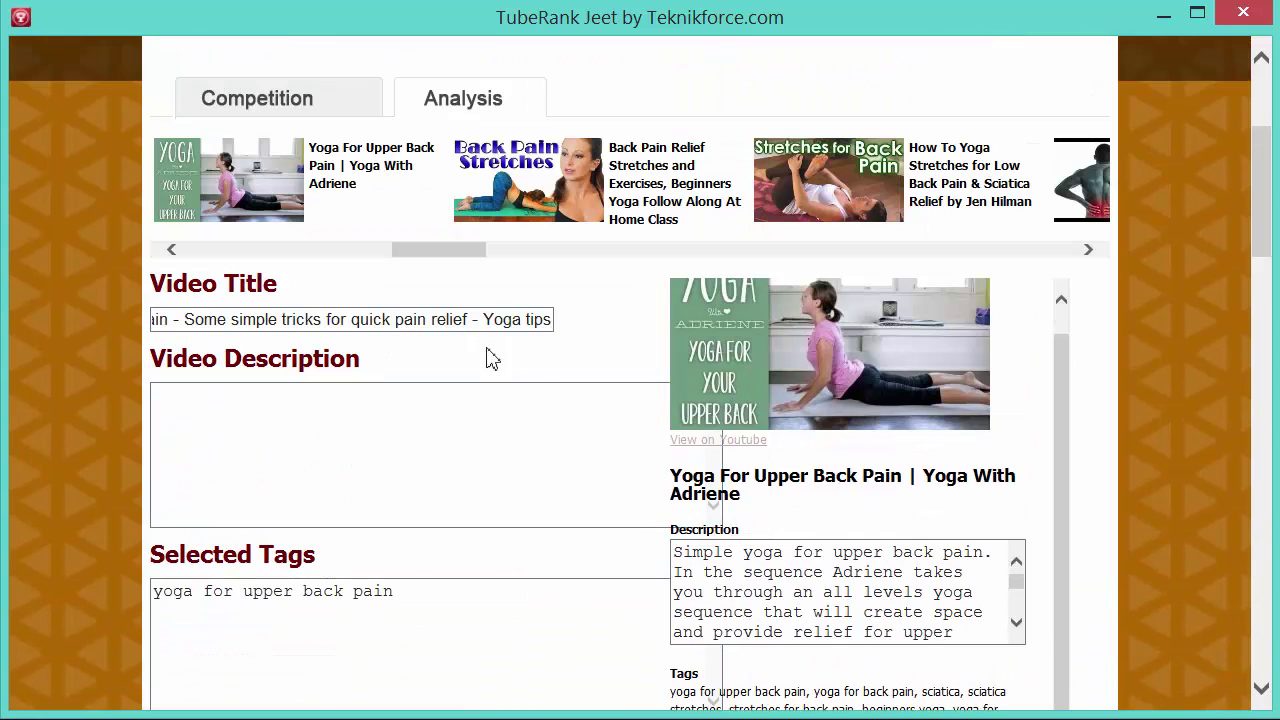
pyautogui.click(355, 503)
pyautogui.scroll(-1, 177, 391)
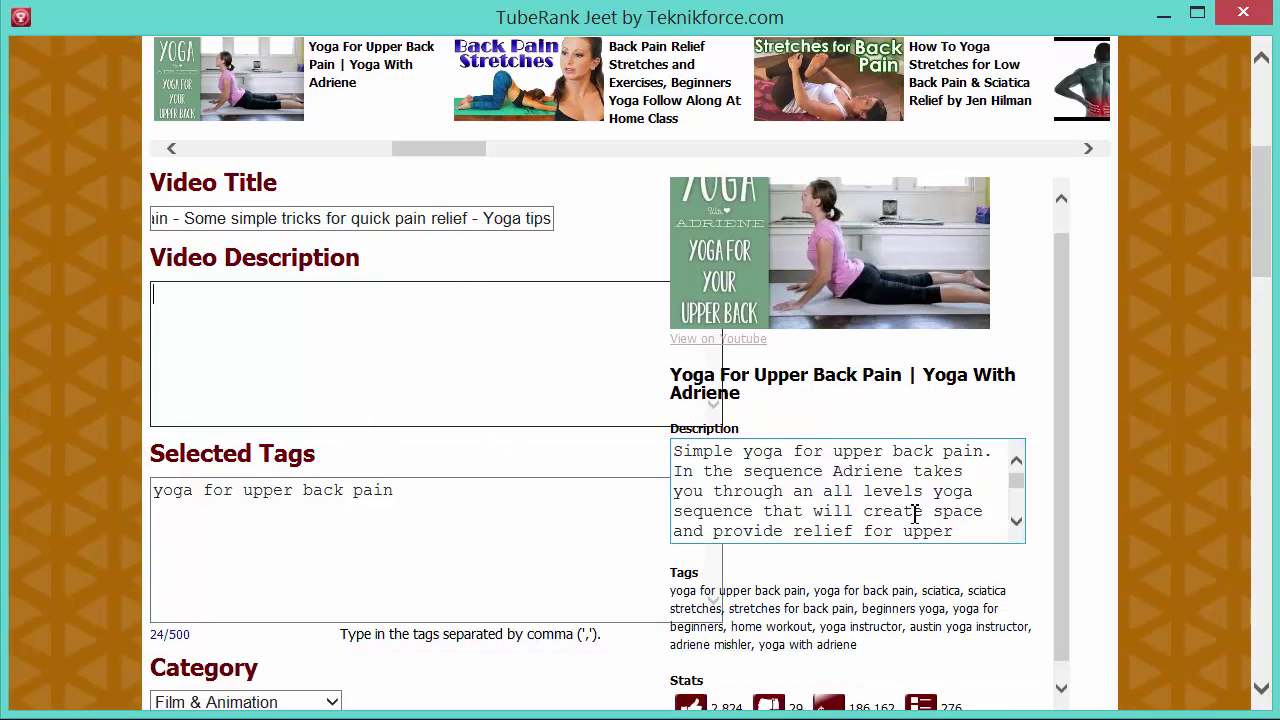
pyautogui.scroll(-2, 978, 517)
pyautogui.click(979, 522)
pyautogui.hotkey('ctrl', 'a')
pyautogui.hotkey('ctrl', 'c')
pyautogui.click(290, 367)
pyautogui.hotkey('ctrl', 'v')
pyautogui.scroll(4, 290, 367)
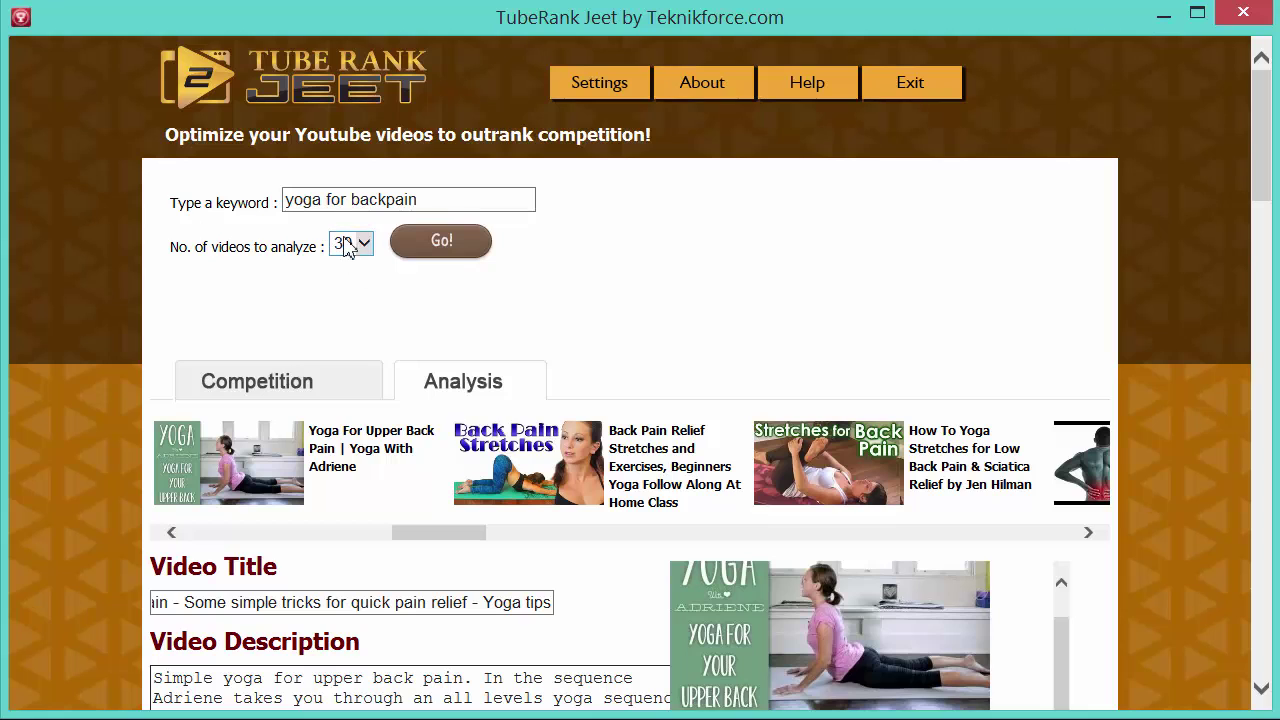
pyautogui.scroll(-3, 363, 309)
pyautogui.scroll(1, 363, 314)
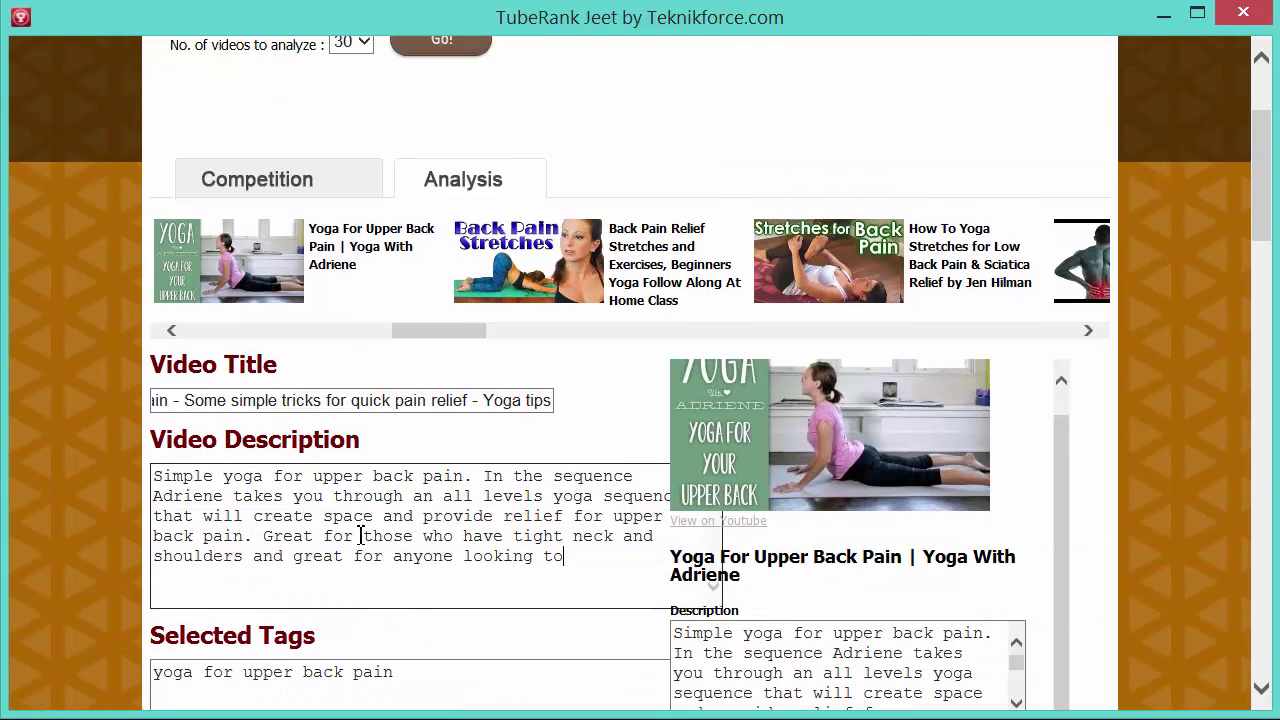
pyautogui.scroll(-3, 350, 510)
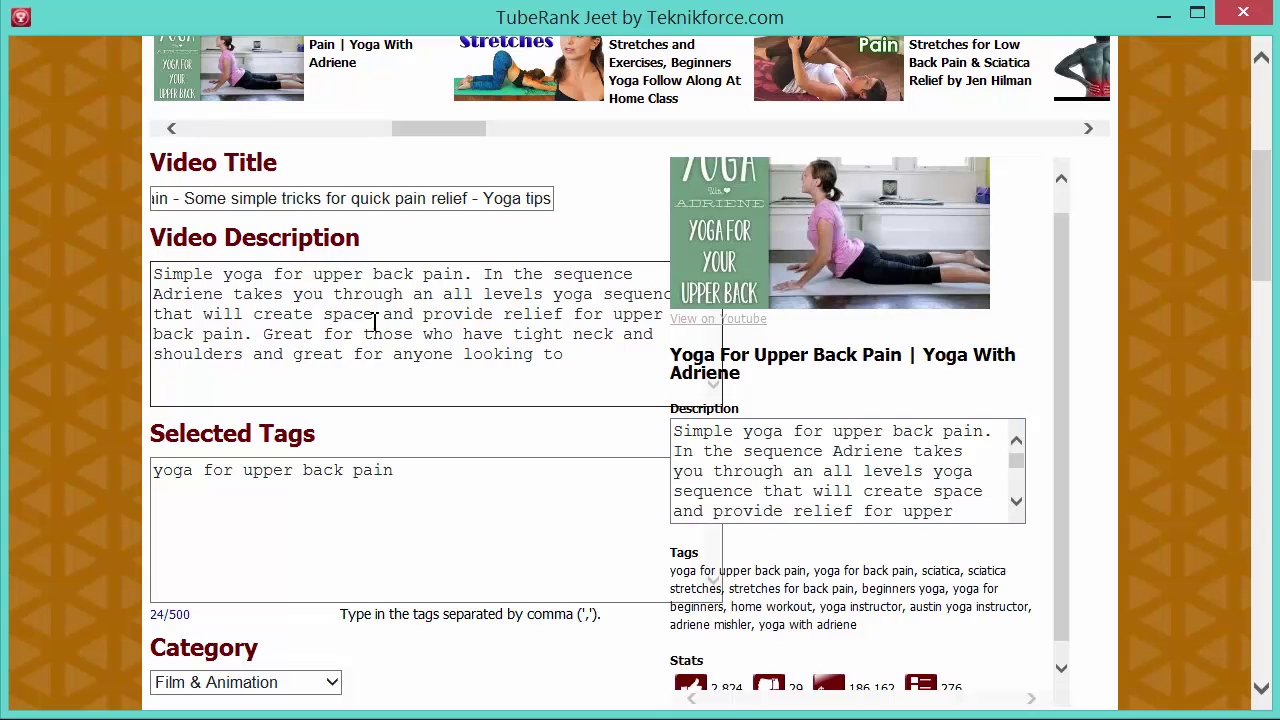
pyautogui.scroll(-5, 375, 320)
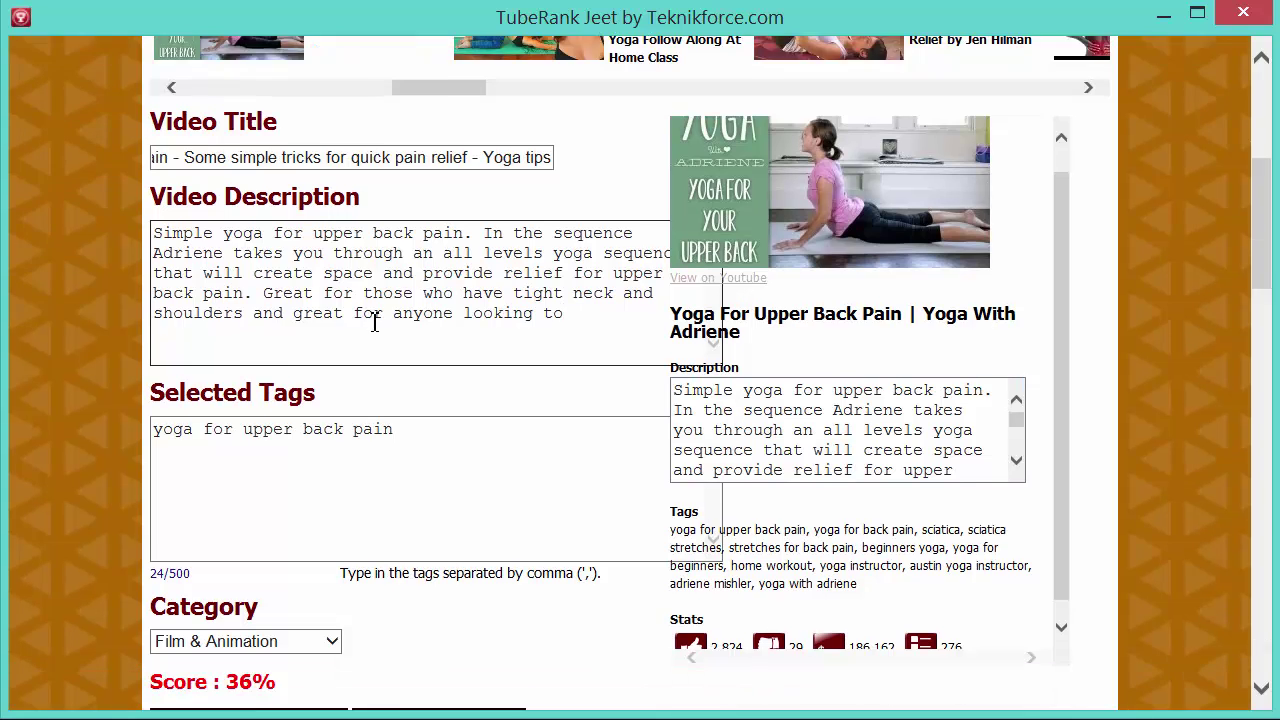
# Step: Rescore the video and review the tips on title length and the description keyword
pyautogui.click(285, 493)
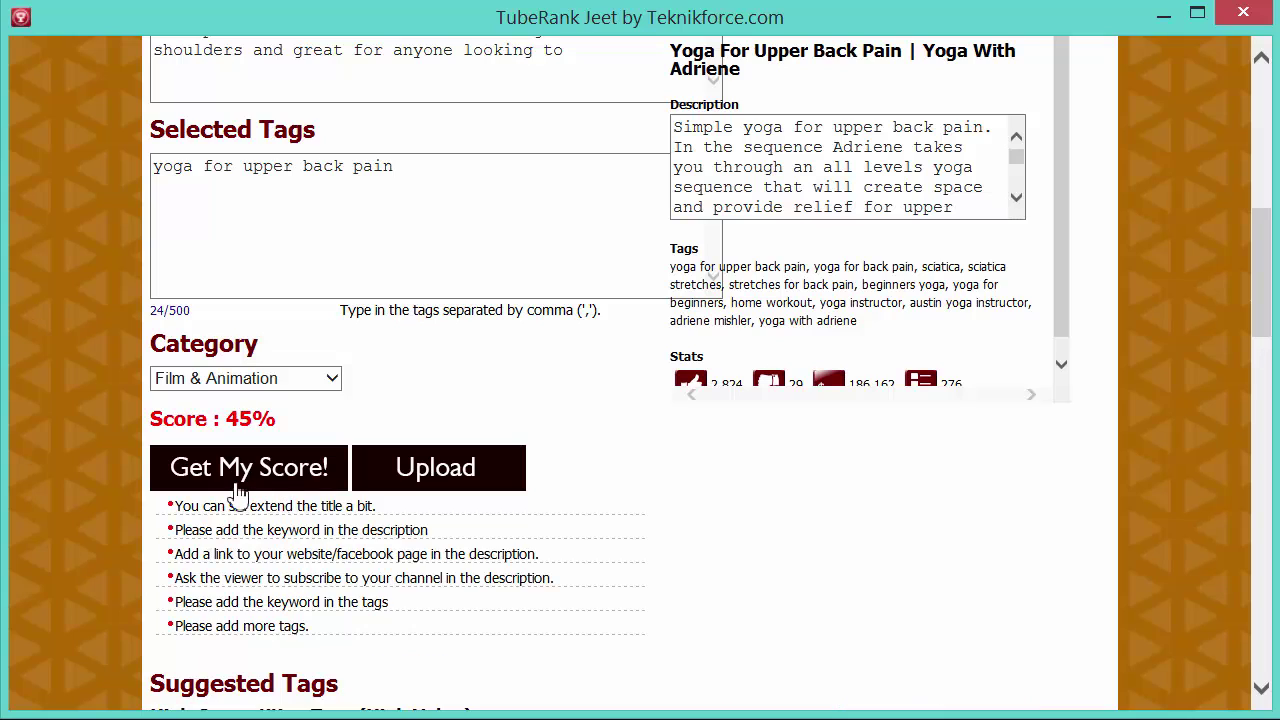
pyautogui.moveTo(191, 513); pyautogui.dragTo(366, 510)
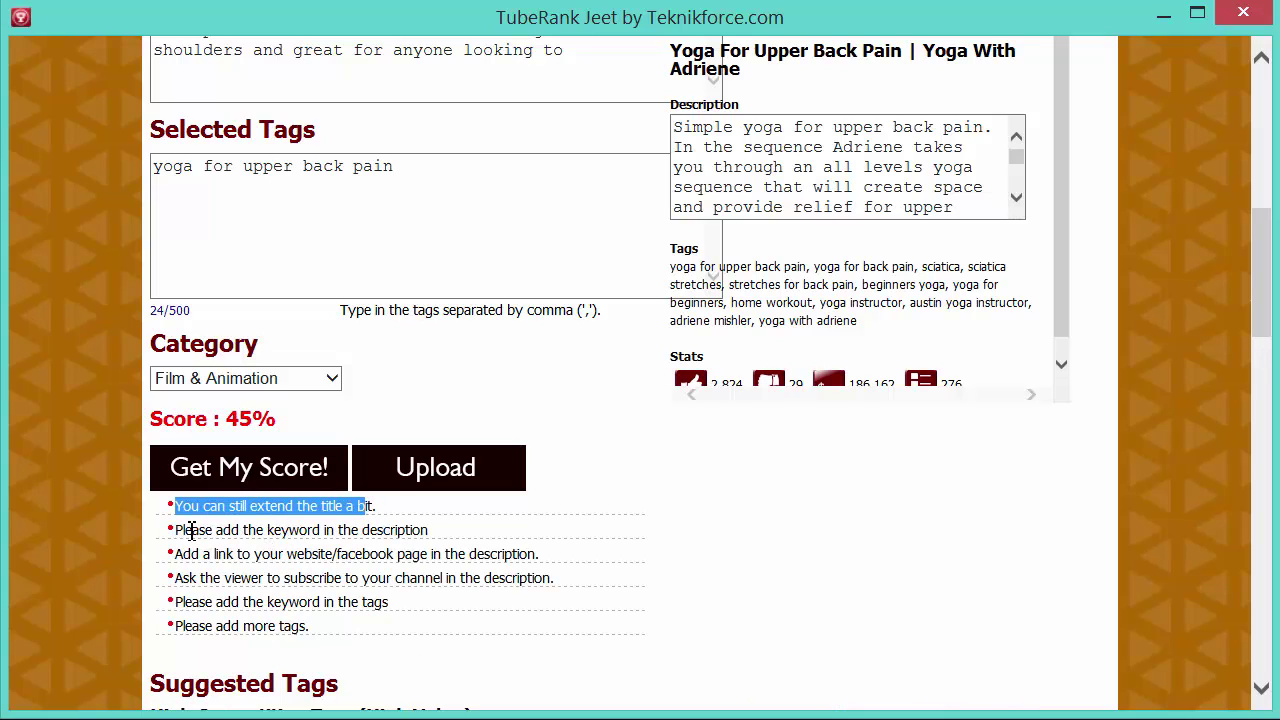
pyautogui.moveTo(176, 530); pyautogui.dragTo(403, 547)
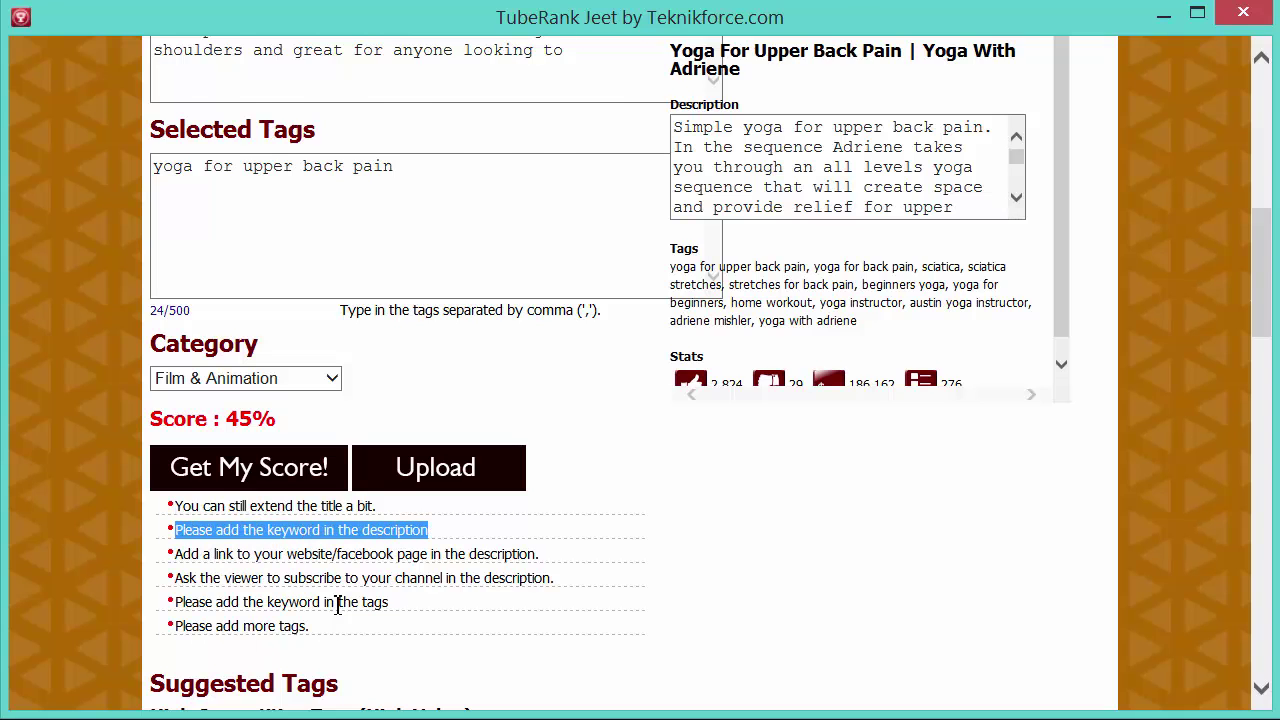
# Step: Add a new description line: 'Yoga for backpain is a good way to relieve yourself of the aches'
pyautogui.scroll(5, 337, 603)
pyautogui.click(576, 471)
pyautogui.press('Return')
pyautogui.press('Return')
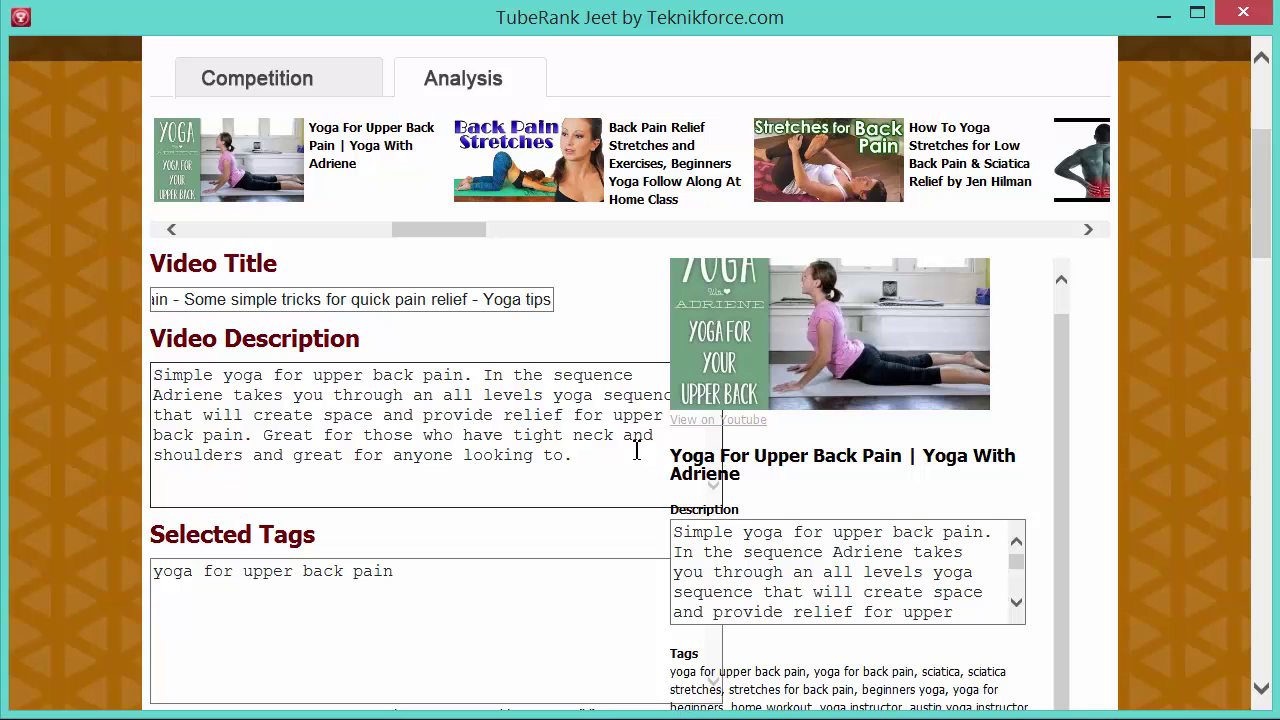
pyautogui.write('Yoga for back')
pyautogui.scroll(3, 343, 400)
pyautogui.scroll(-5, 277, 334)
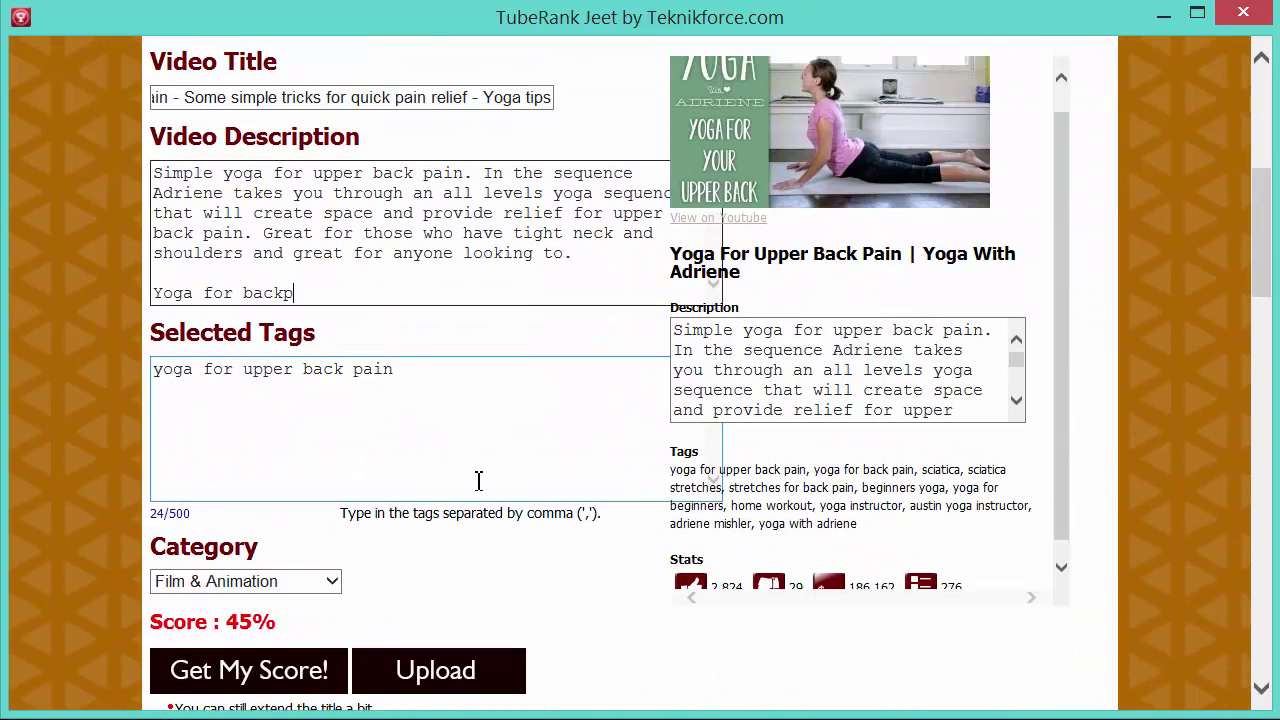
pyautogui.write('ain is a good way to relieve yoursel')
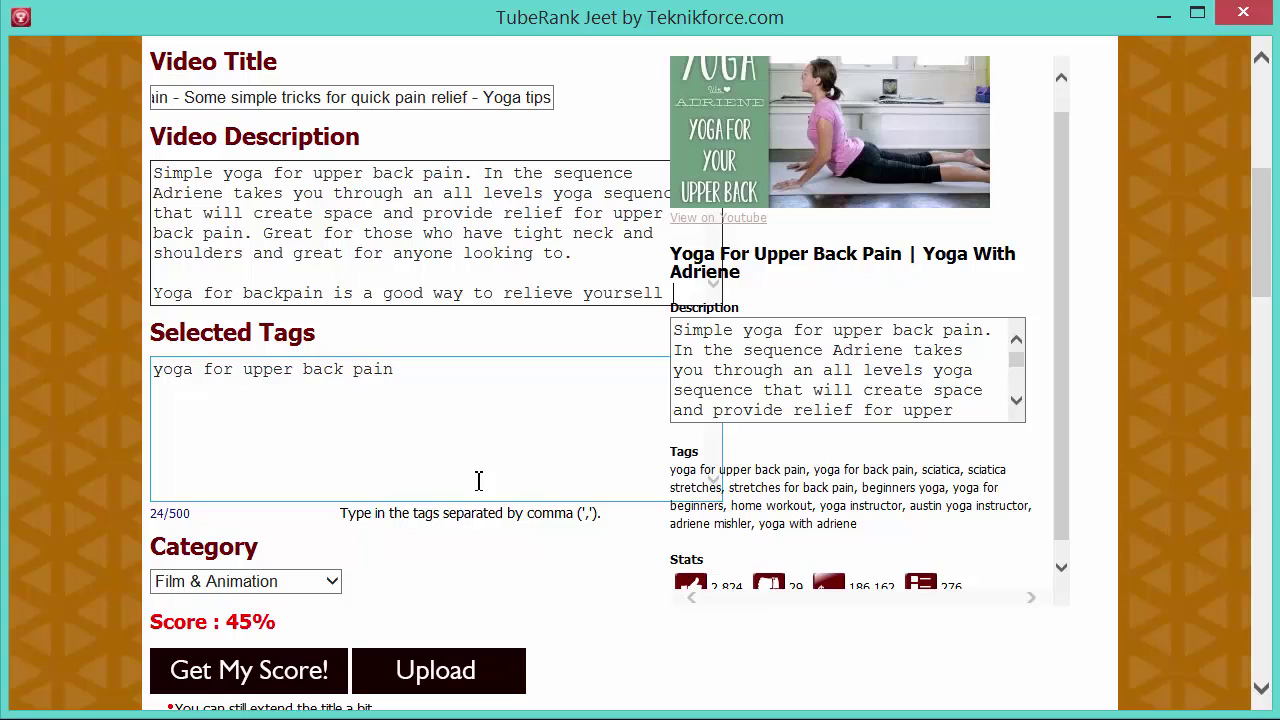
pyautogui.write('f of the aches')
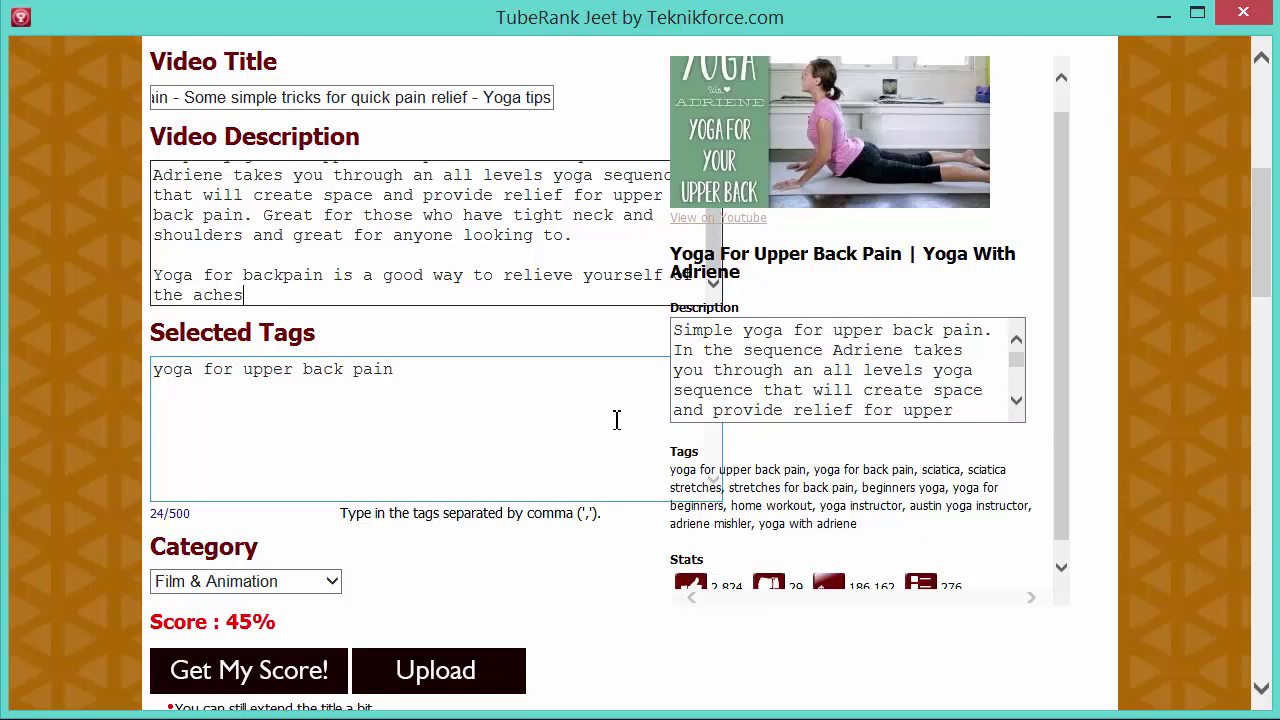
pyautogui.scroll(1, 617, 420)
pyautogui.scroll(1, 560, 400)
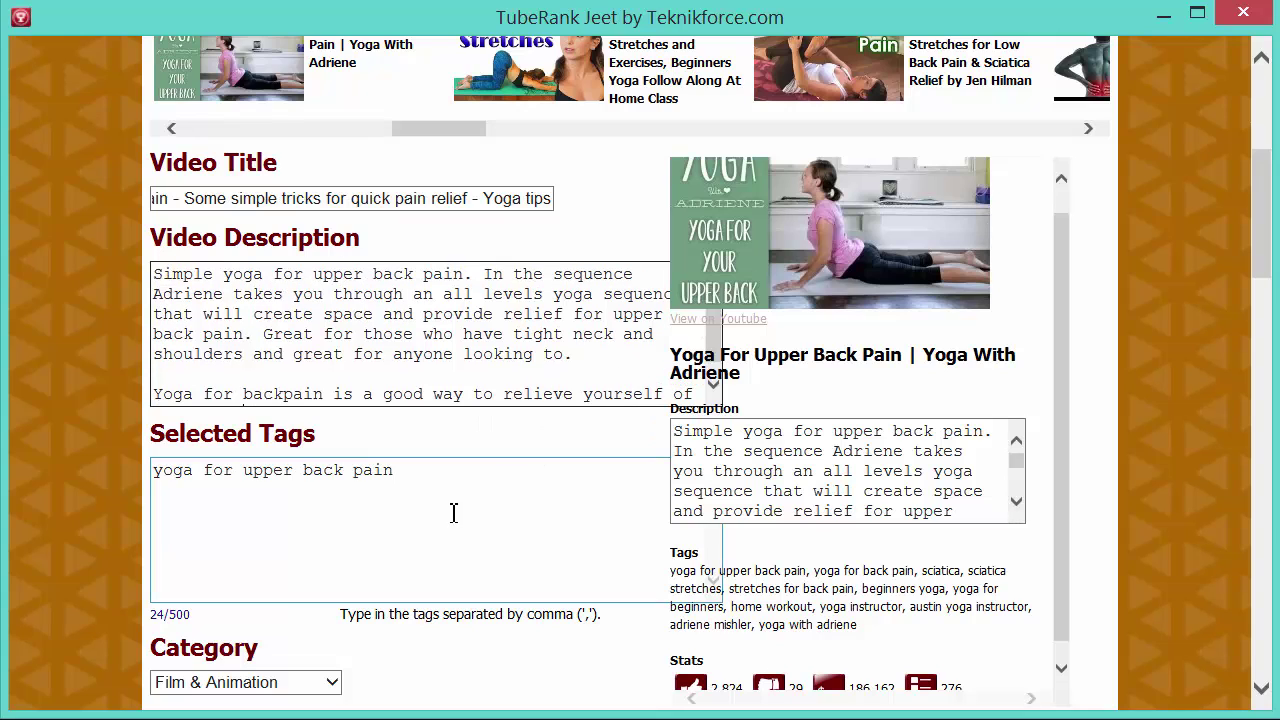
pyautogui.scroll(-1, 453, 513)
pyautogui.scroll(-4, 409, 423)
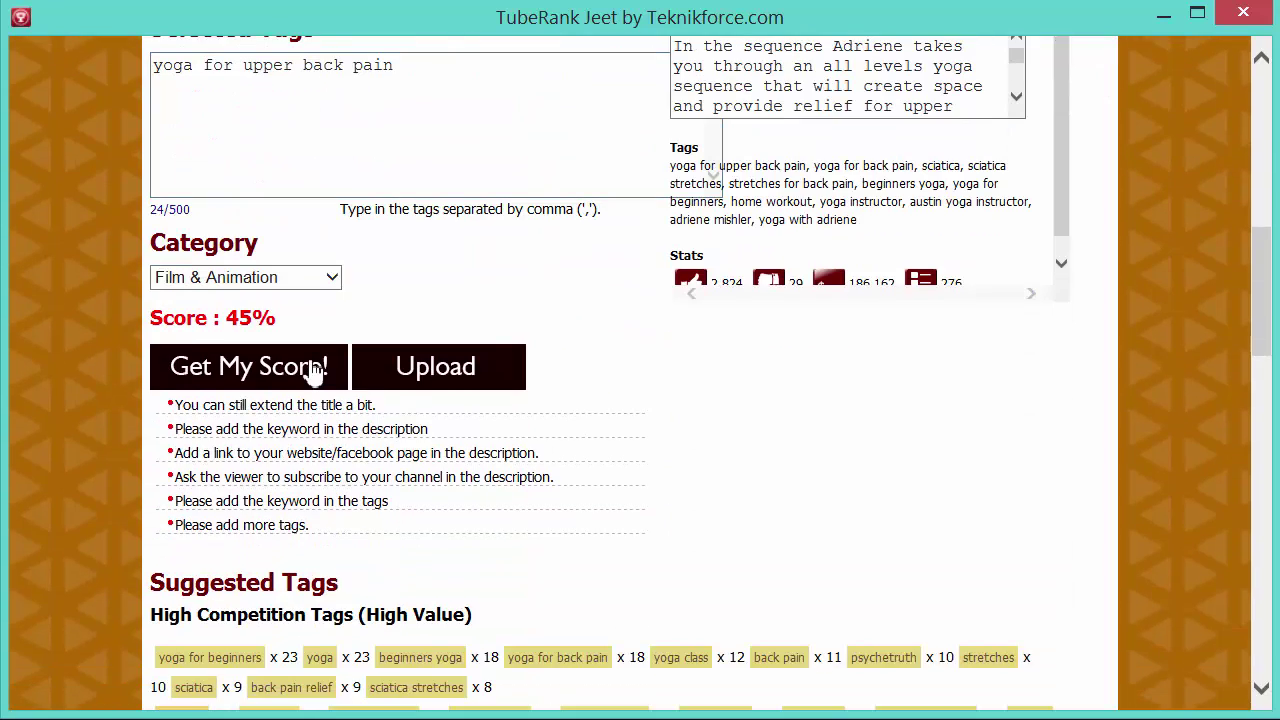
pyautogui.click(313, 370)
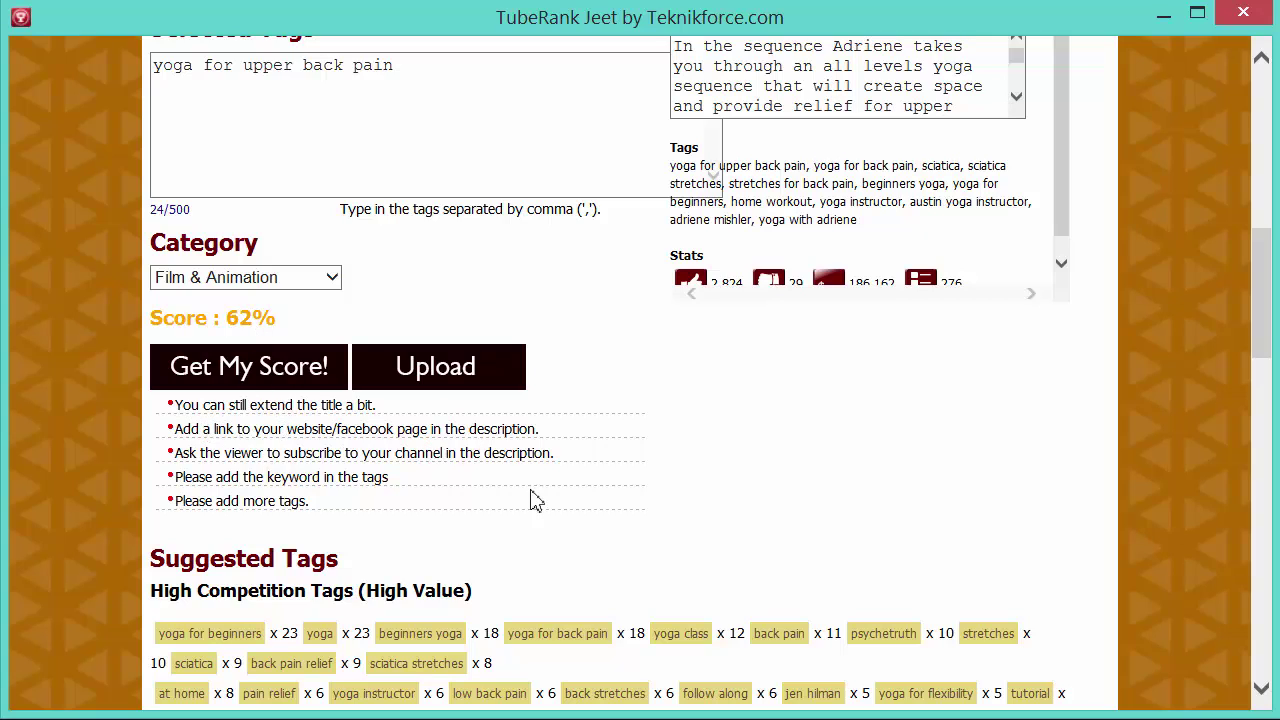
pyautogui.scroll(2, 534, 494)
pyautogui.click(531, 192)
pyautogui.hotkey('ctrl', 'End')
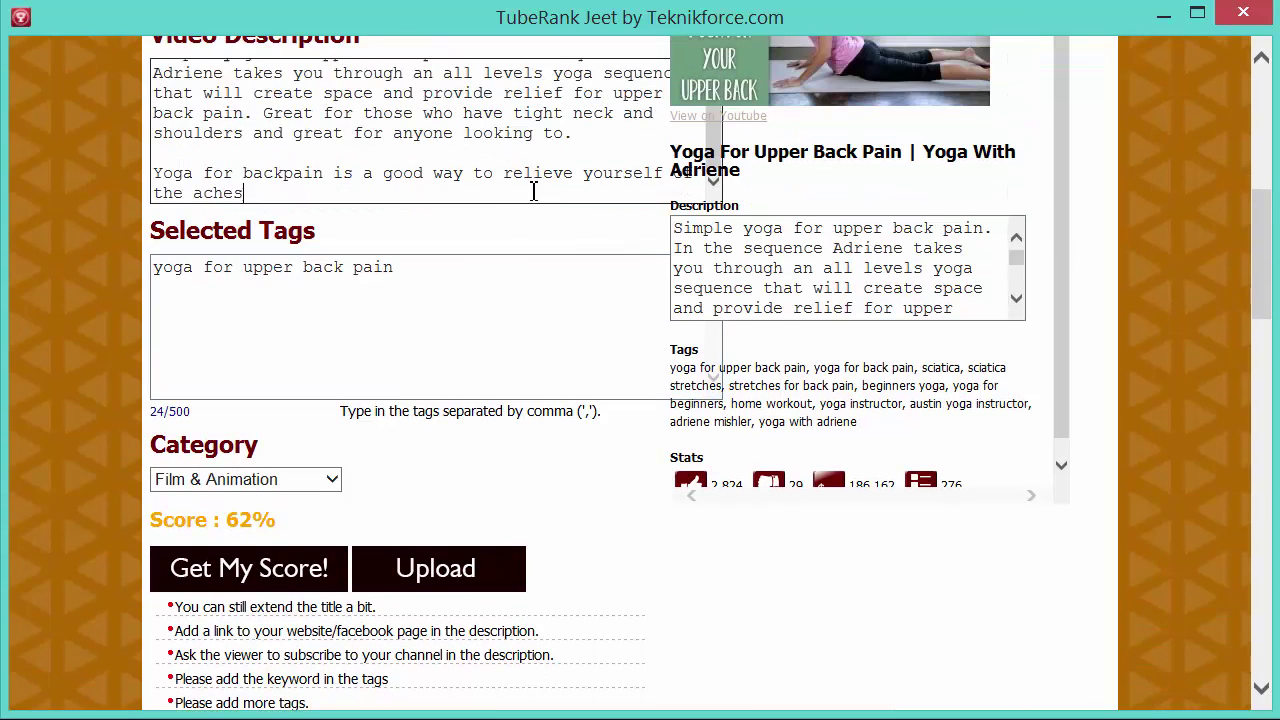
pyautogui.press('Return')
pyautogui.press('Return')
pyautogui.write('http://facebook.com/m')
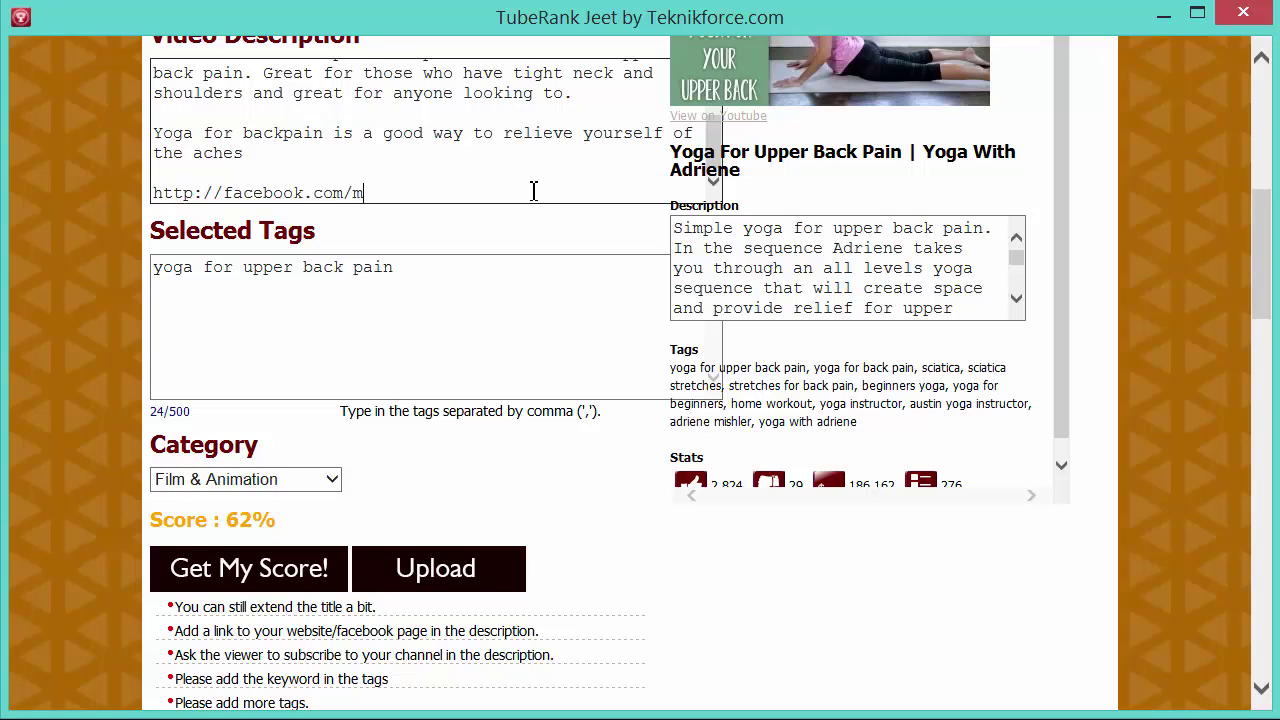
pyautogui.write('yyogapage')
pyautogui.scroll(-2, 400, 251)
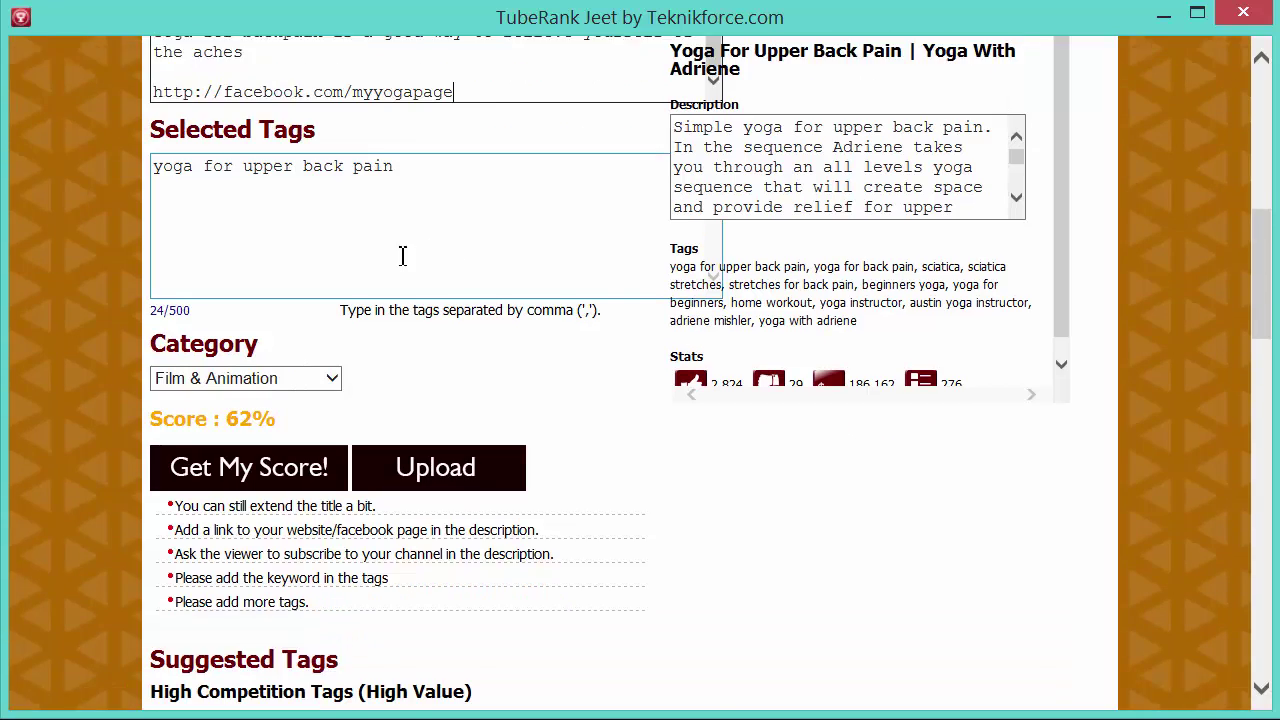
pyautogui.click(292, 368)
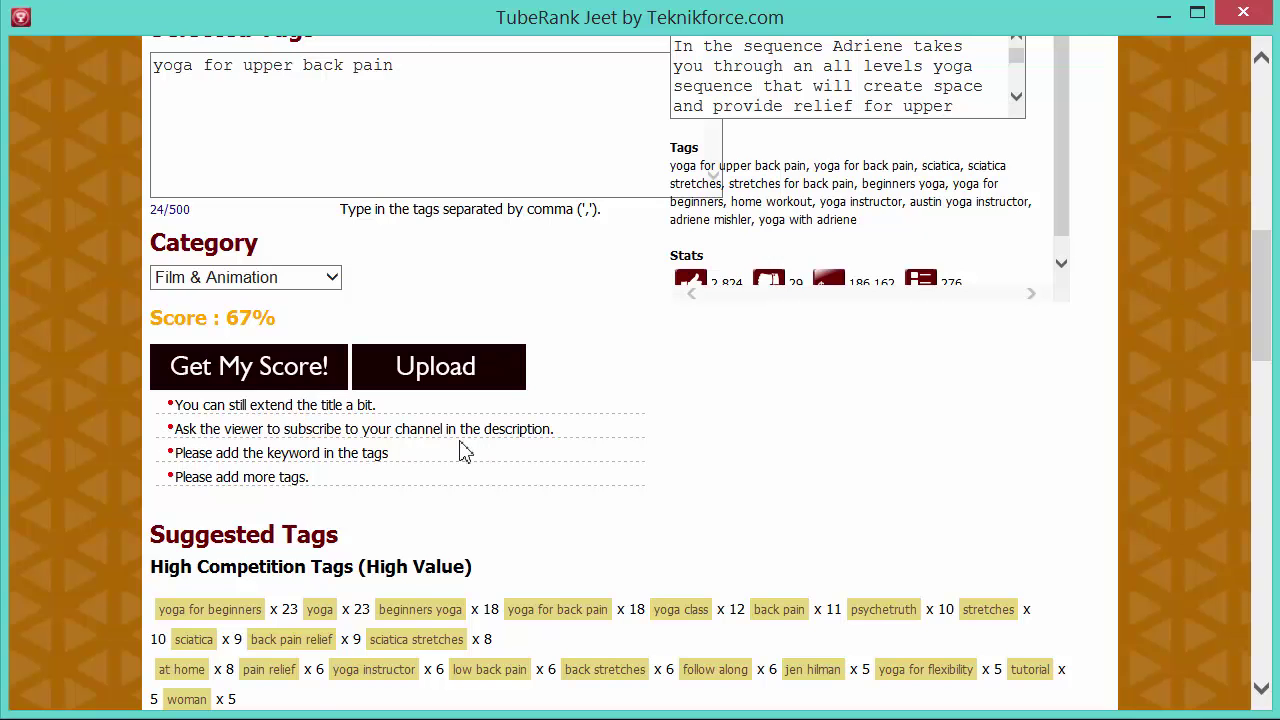
# Step: Add 'Please subscribe to my channel.' to the description and rescore it to 73%
pyautogui.scroll(3, 520, 451)
pyautogui.press('Return')
pyautogui.press('Return')
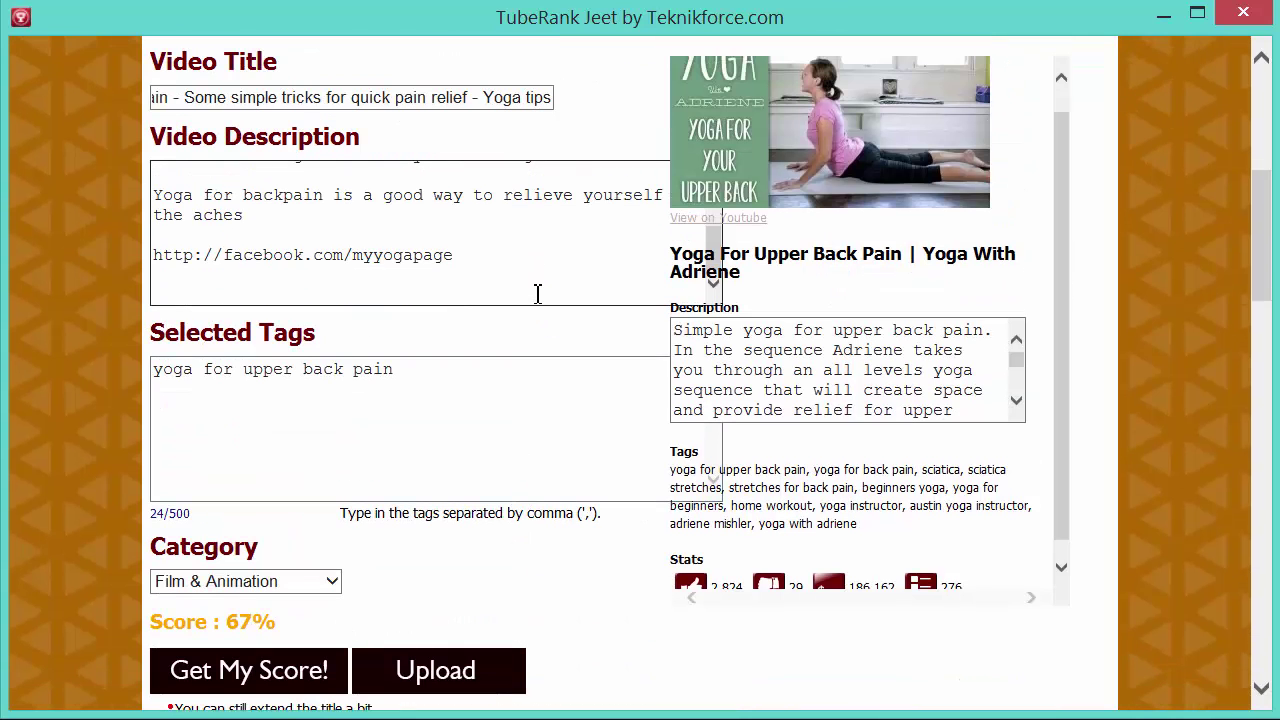
pyautogui.write('Please subscribe to my channel.')
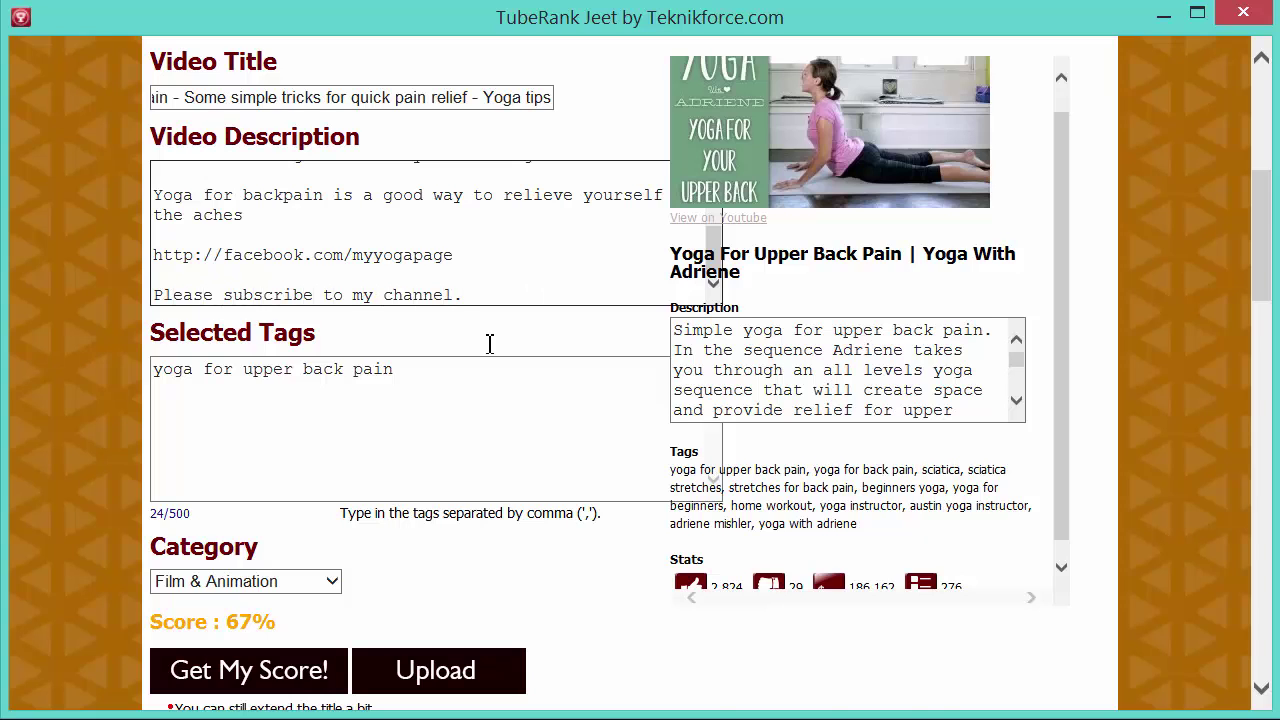
pyautogui.scroll(-2, 490, 344)
pyautogui.click(285, 482)
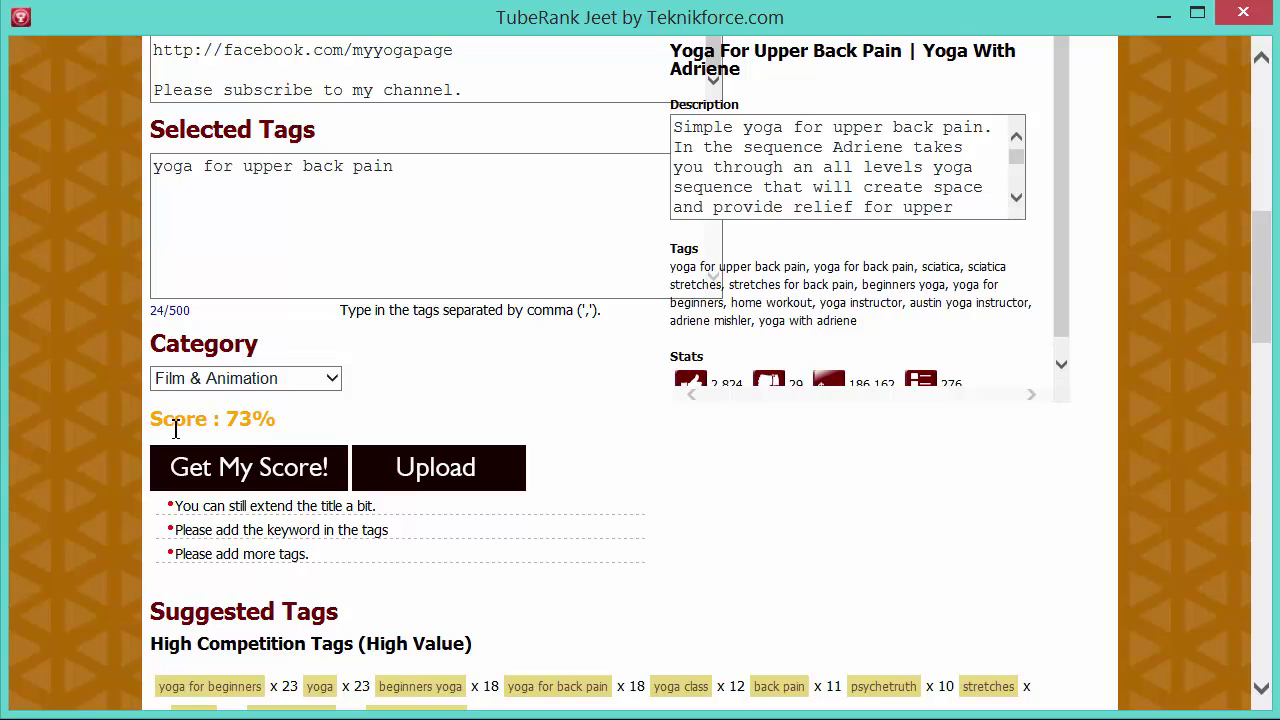
pyautogui.moveTo(177, 425); pyautogui.dragTo(276, 428)
pyautogui.click(276, 428)
pyautogui.moveTo(244, 553); pyautogui.dragTo(322, 540)
pyautogui.click(348, 558)
# Step: Append ', yoga for backpain' to Selected Tags and rescore it to 92%
pyautogui.scroll(5, 409, 583)
pyautogui.click(409, 594)
pyautogui.write(', yoga for backpain')
pyautogui.scroll(-3, 294, 526)
pyautogui.click(255, 568)
pyautogui.moveTo(175, 631); pyautogui.dragTo(270, 632)
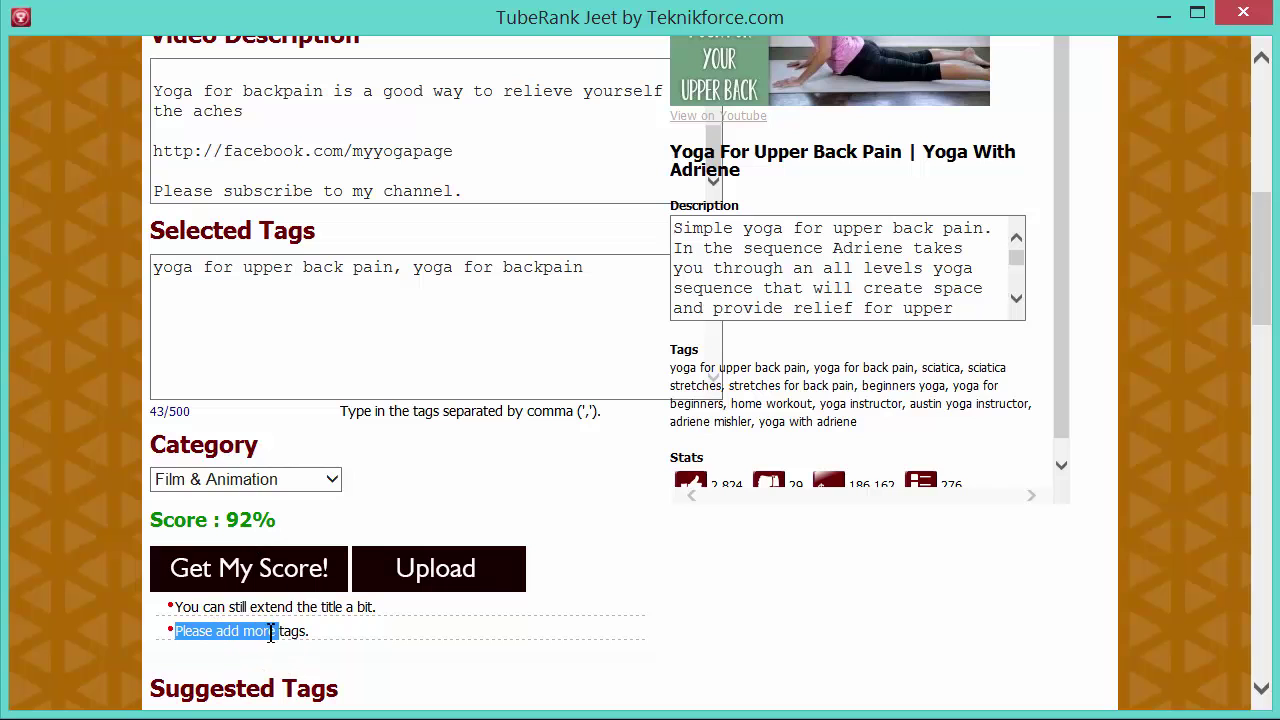
# Step: Add the suggested tags pain relief, yoga instructor, low back pain, back stretches and yoga for flexibility
pyautogui.click(620, 580)
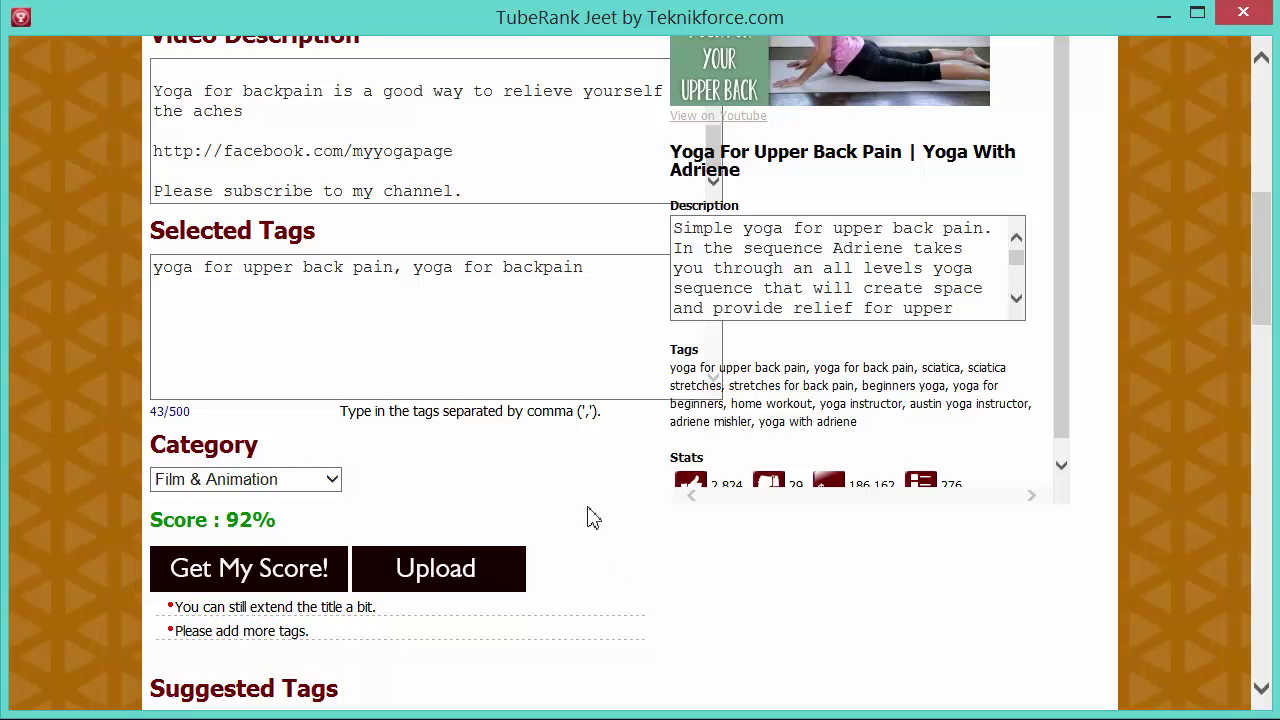
pyautogui.scroll(-5, 585, 480)
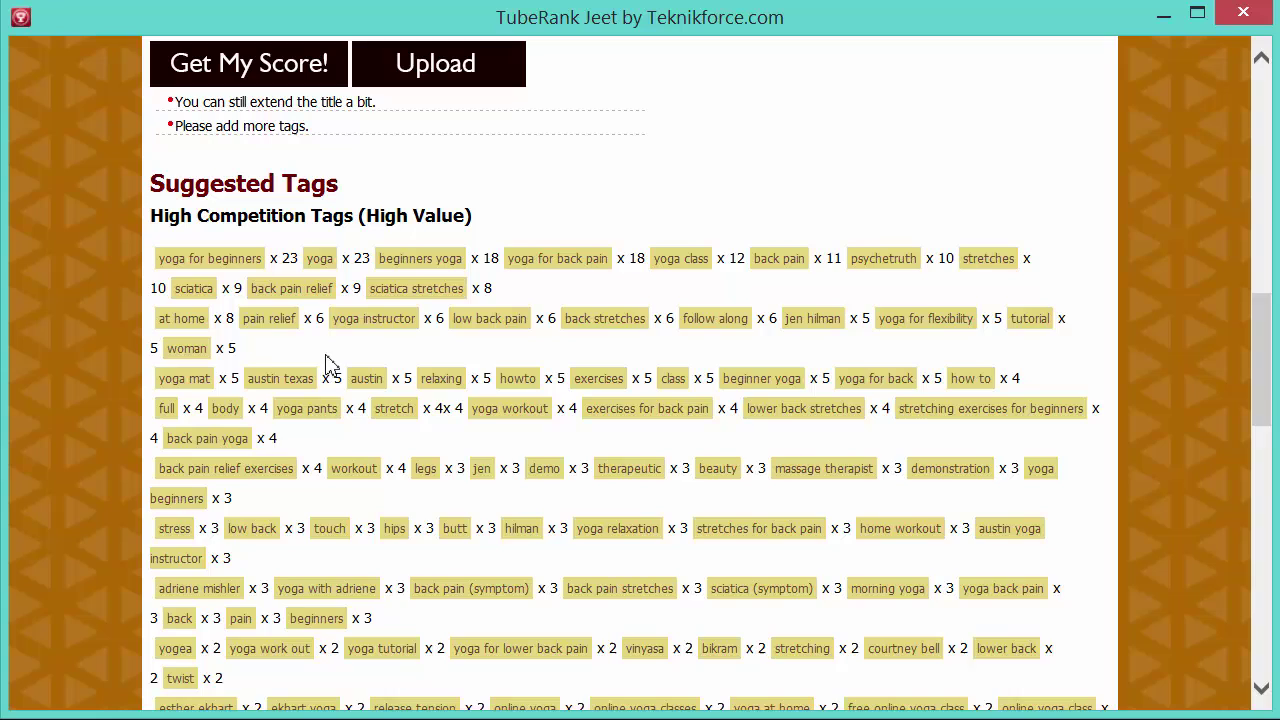
pyautogui.click(262, 320)
pyautogui.click(308, 320)
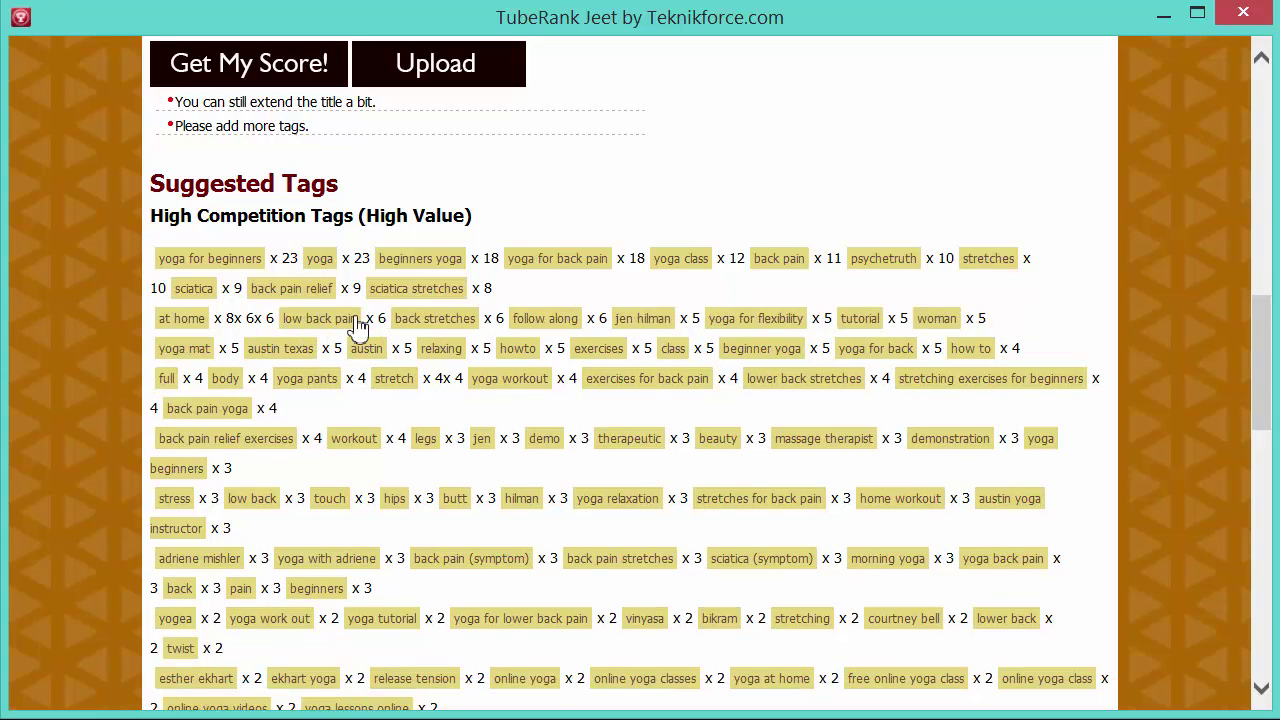
pyautogui.click(355, 322)
pyautogui.click(382, 326)
pyautogui.click(443, 324)
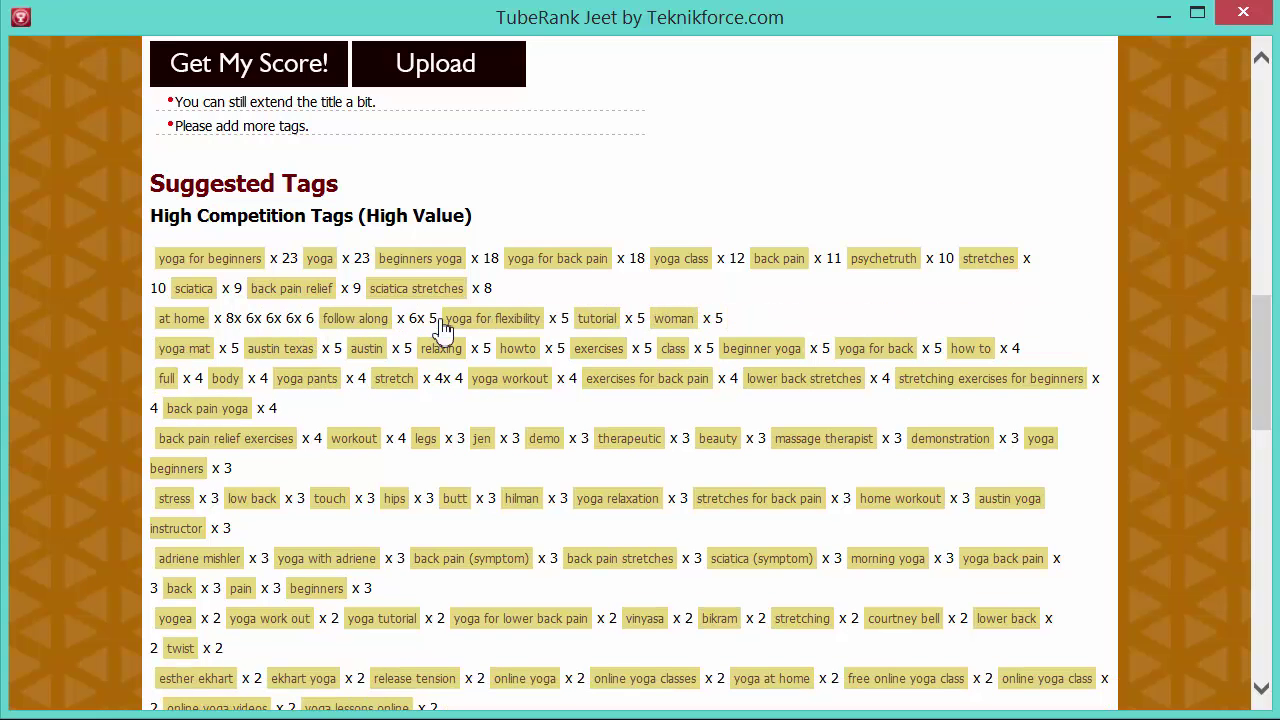
pyautogui.click(520, 322)
# Step: Add the suggested tags yoga workout, exercises for back pain, lower back stretches, stretching exercises for beginners and beginners yoga
pyautogui.click(535, 386)
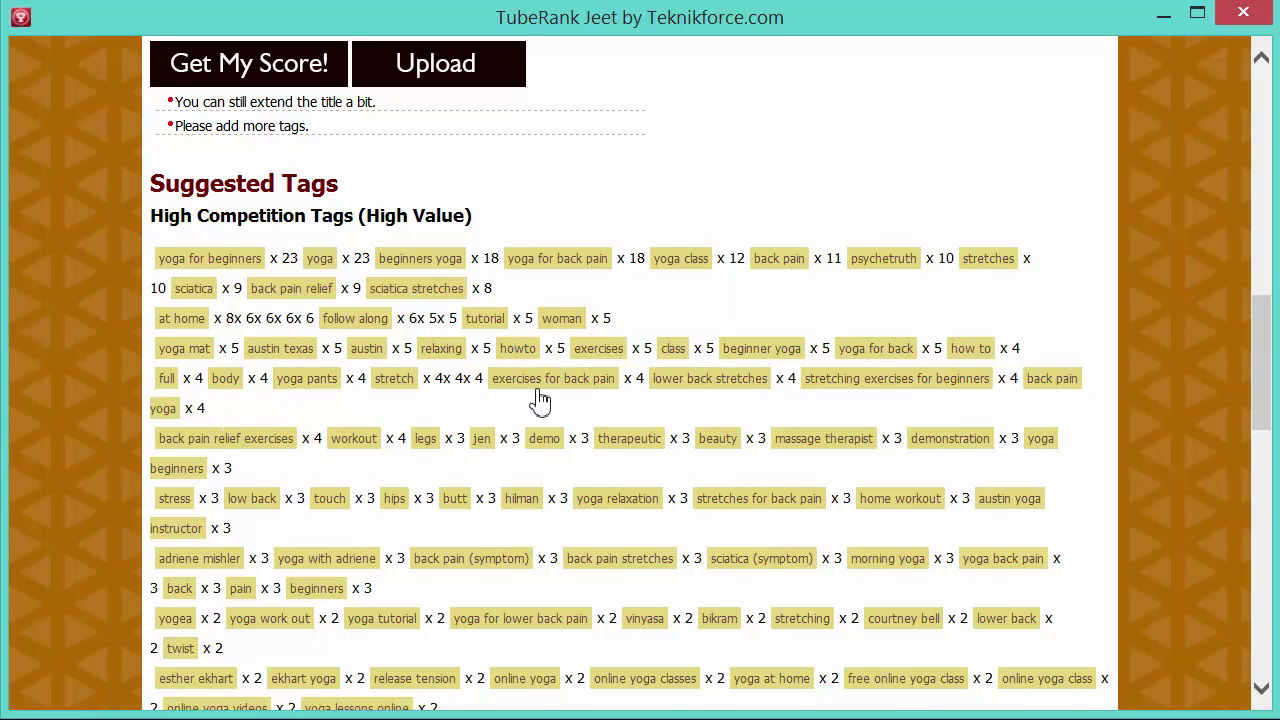
pyautogui.click(548, 385)
pyautogui.click(582, 380)
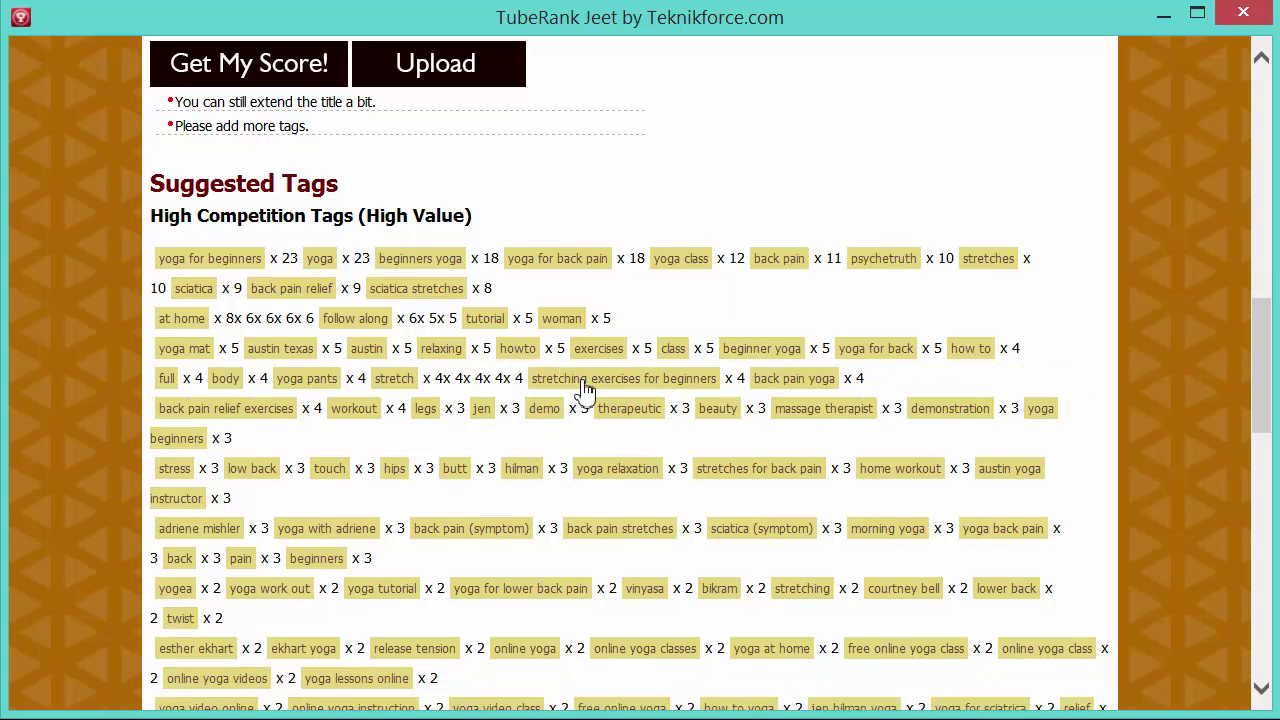
pyautogui.click(585, 390)
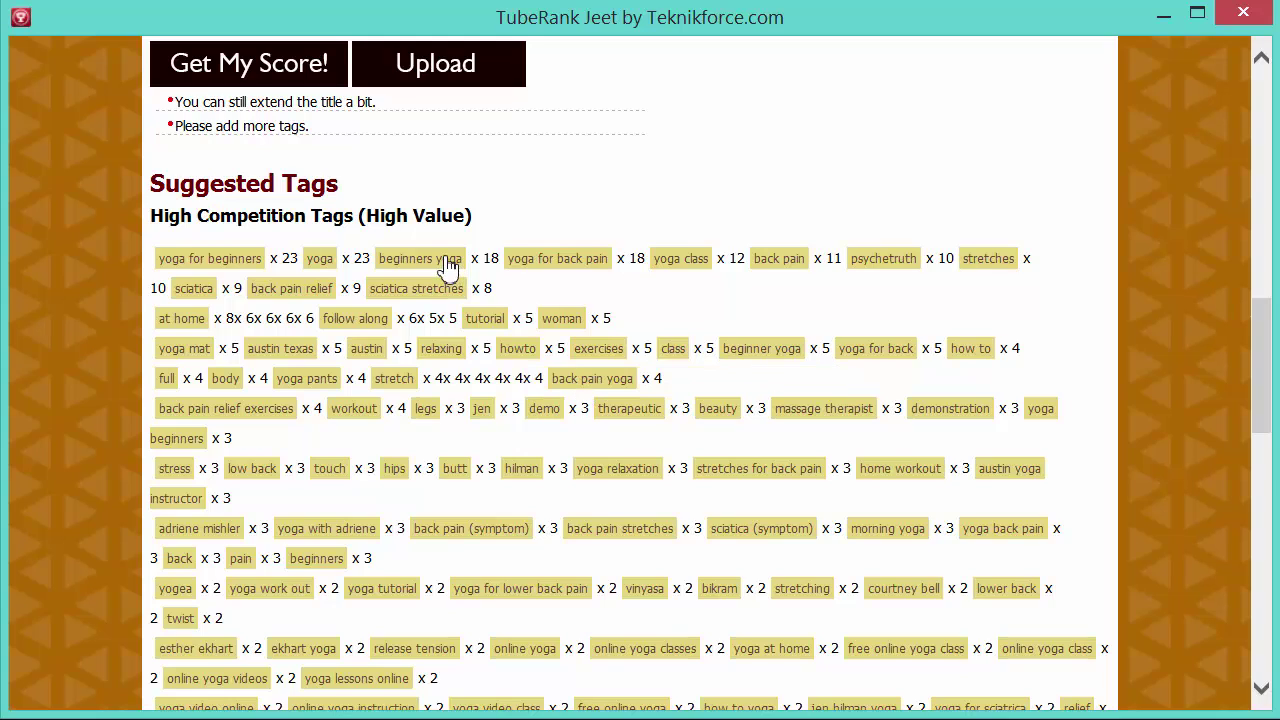
pyautogui.click(443, 260)
pyautogui.click(480, 408)
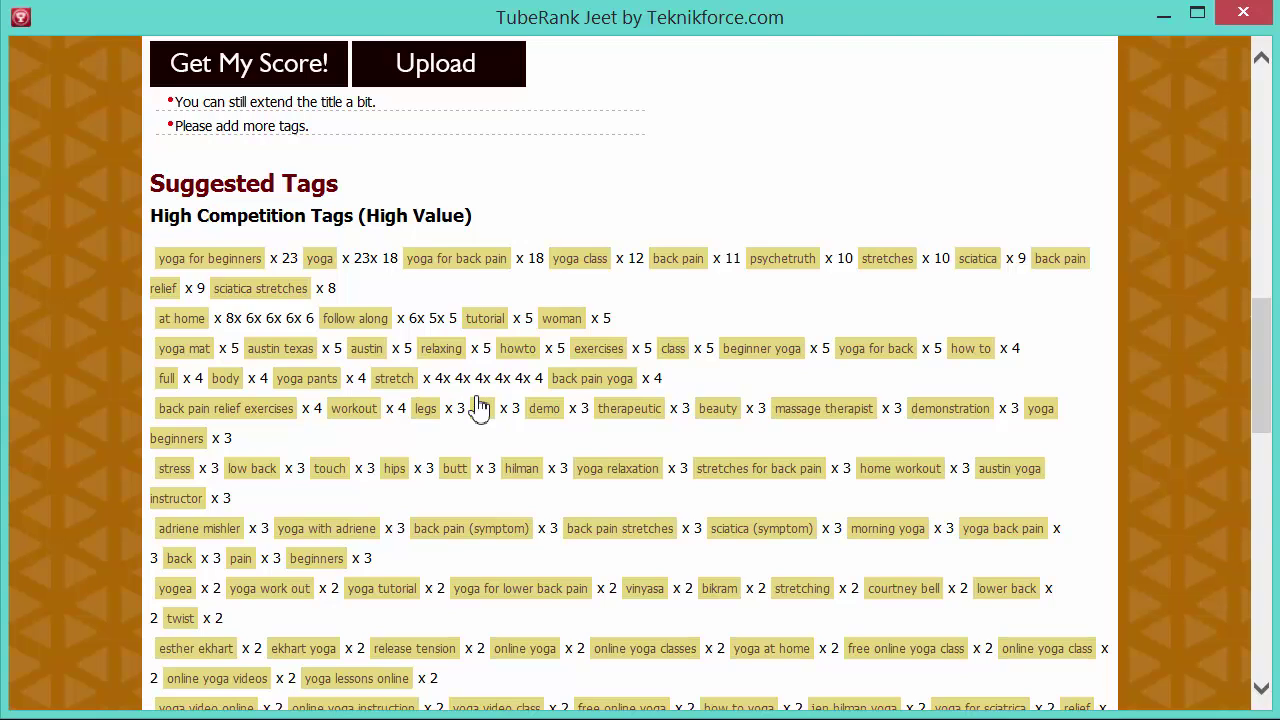
# Step: Add the back pain stretches tag and rescore, then add the massage therapist and morning yoga tags
pyautogui.click(620, 530)
pyautogui.scroll(6, 325, 632)
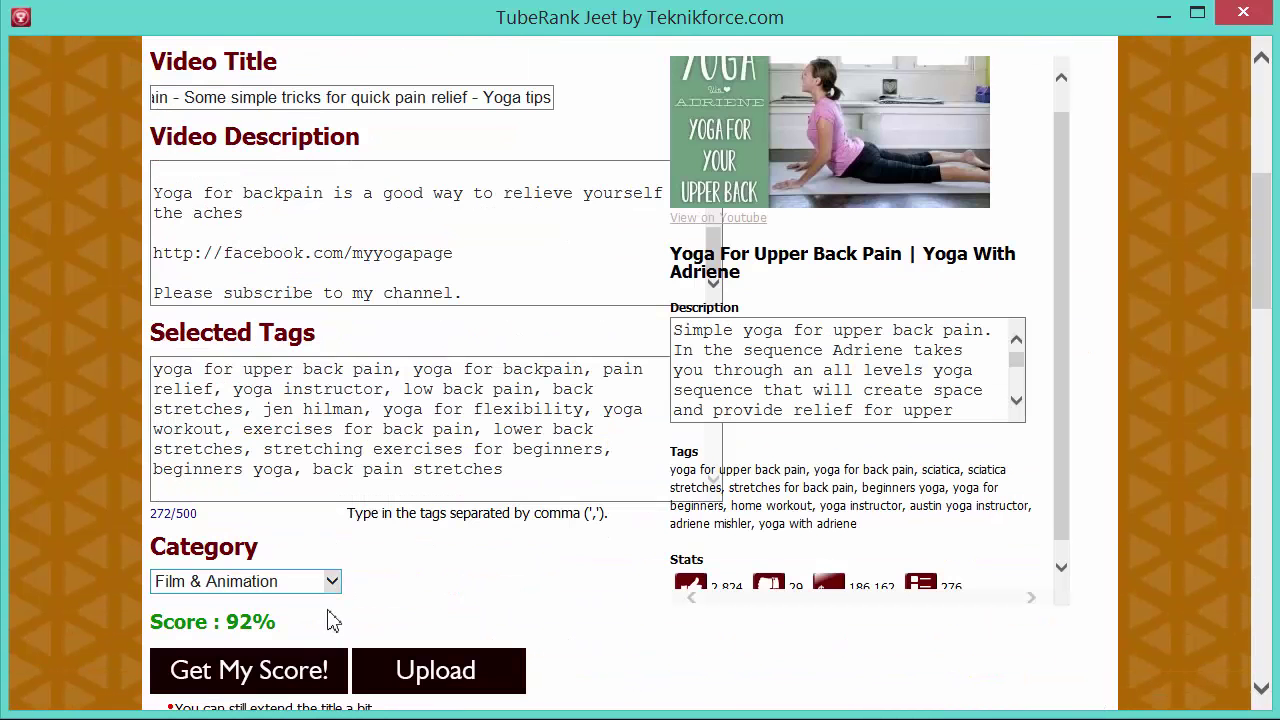
pyautogui.click(280, 682)
pyautogui.scroll(-2, 322, 630)
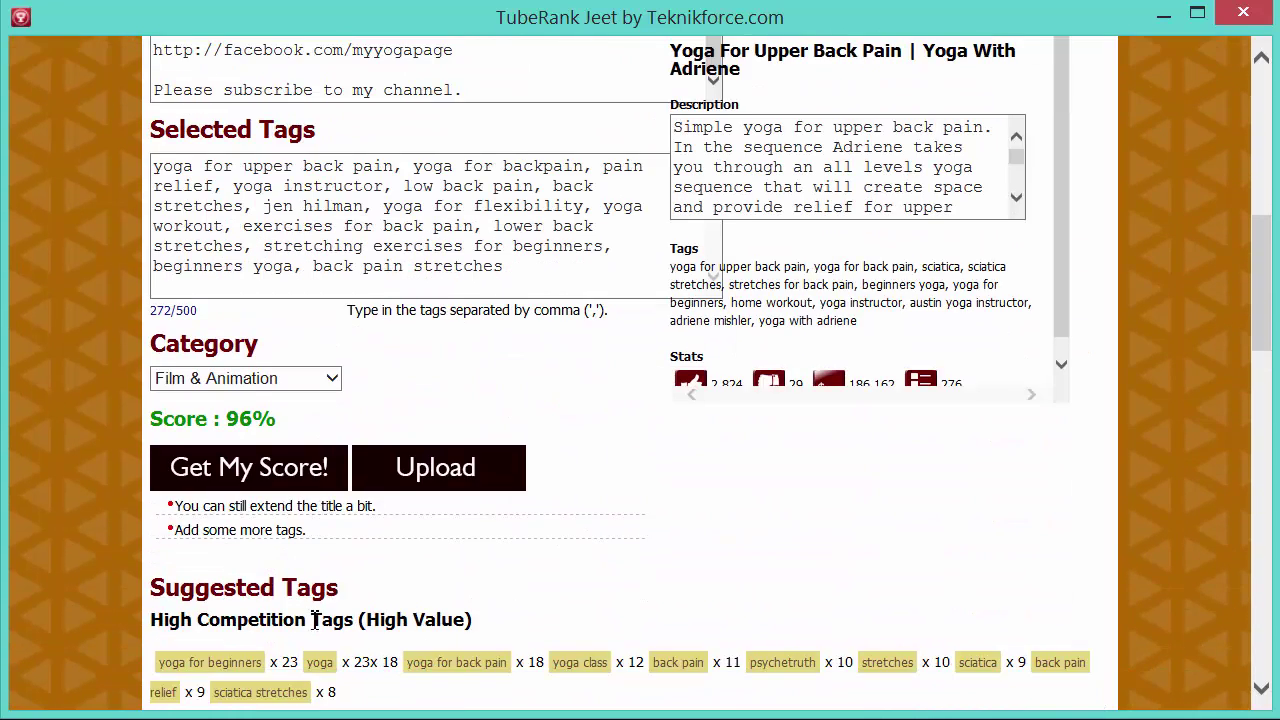
pyautogui.scroll(-2, 746, 640)
pyautogui.click(852, 611)
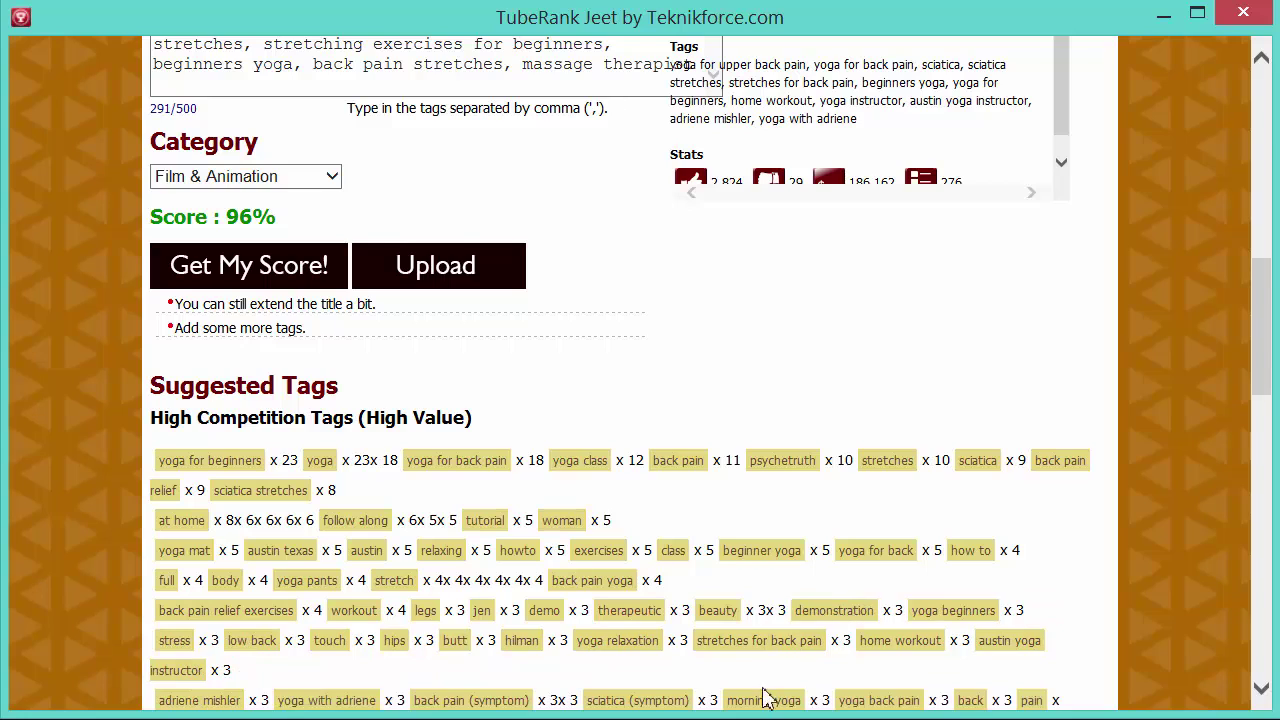
pyautogui.click(760, 703)
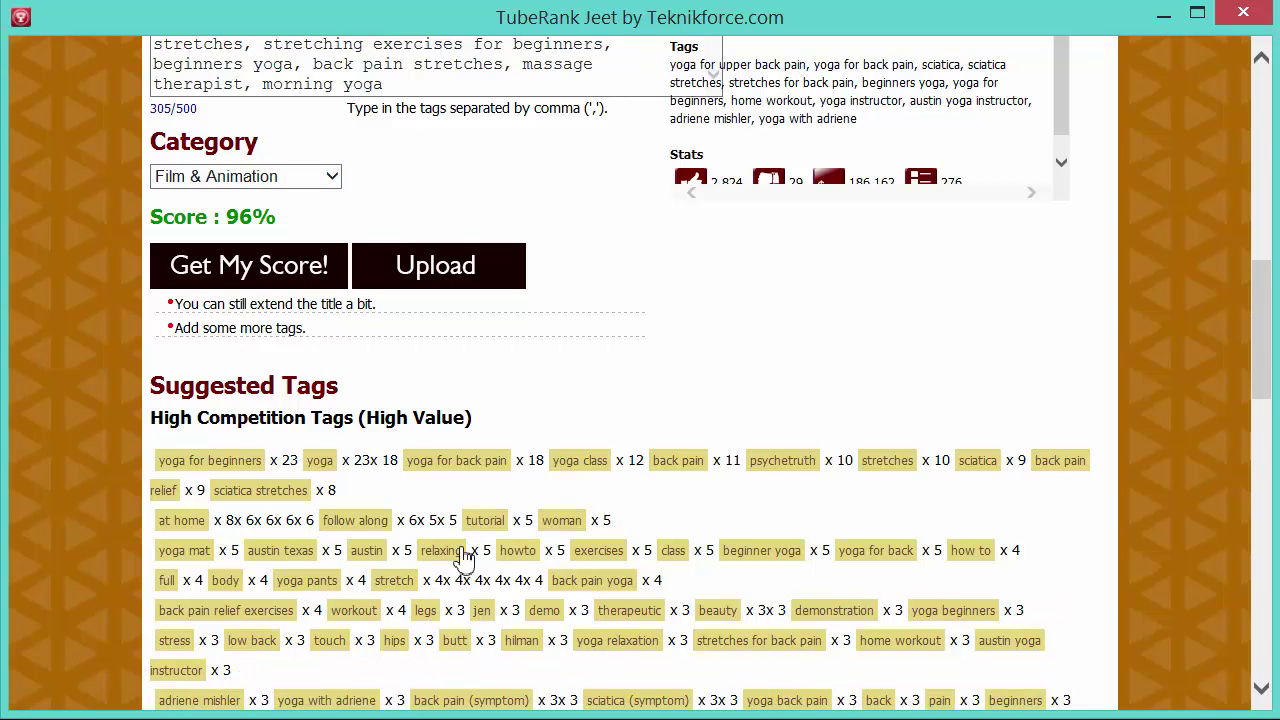
pyautogui.doubleClick(172, 110)
pyautogui.click(170, 115)
pyautogui.moveTo(168, 114)
pyautogui.mouseDown()
pyautogui.moveTo(200, 112)
pyautogui.moveTo(158, 112)
pyautogui.mouseUp()
pyautogui.click(200, 115)
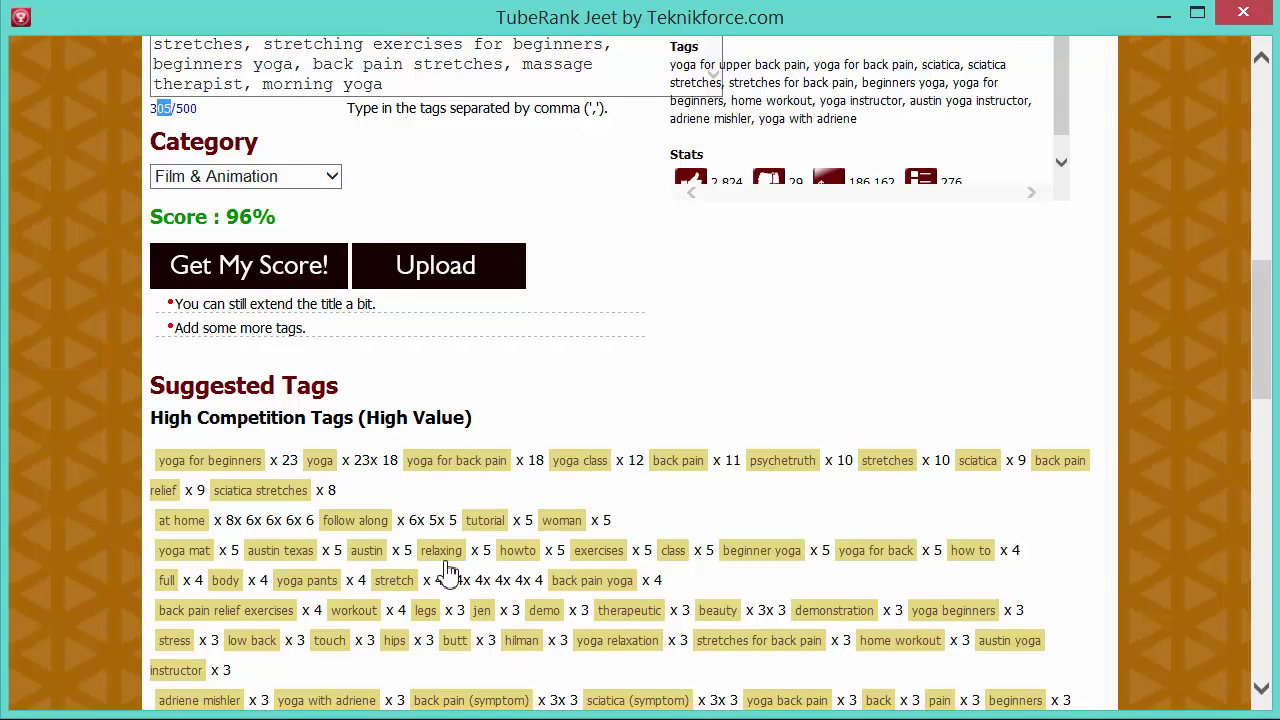
# Step: Add the yoga for back pain, stretches for back pain, home workout and austin yoga instructor tags, then rescore
pyautogui.click(470, 466)
pyautogui.scroll(-2, 706, 554)
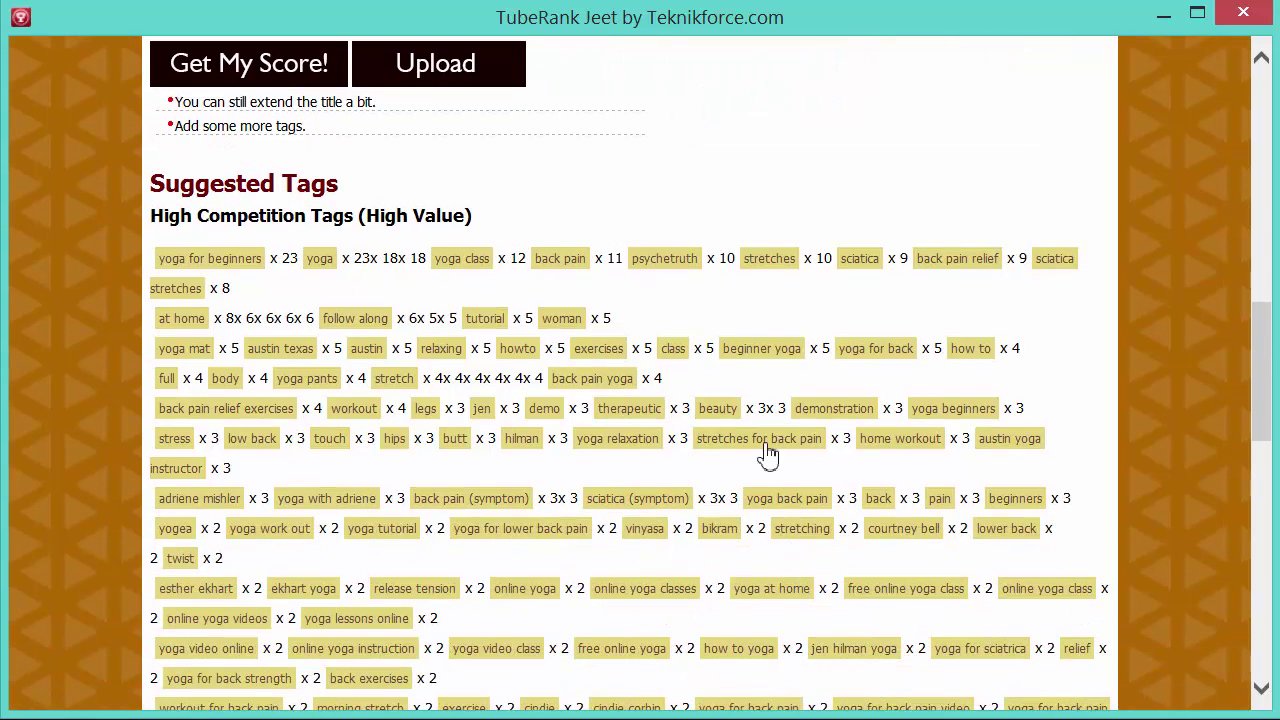
pyautogui.click(767, 447)
pyautogui.click(792, 447)
pyautogui.click(818, 447)
pyautogui.scroll(2, 310, 443)
pyautogui.click(247, 268)
# Step: Add online yoga classes, online yoga, free online yoga class and one more tag, reaching 490/500 characters
pyautogui.scroll(1, 268, 320)
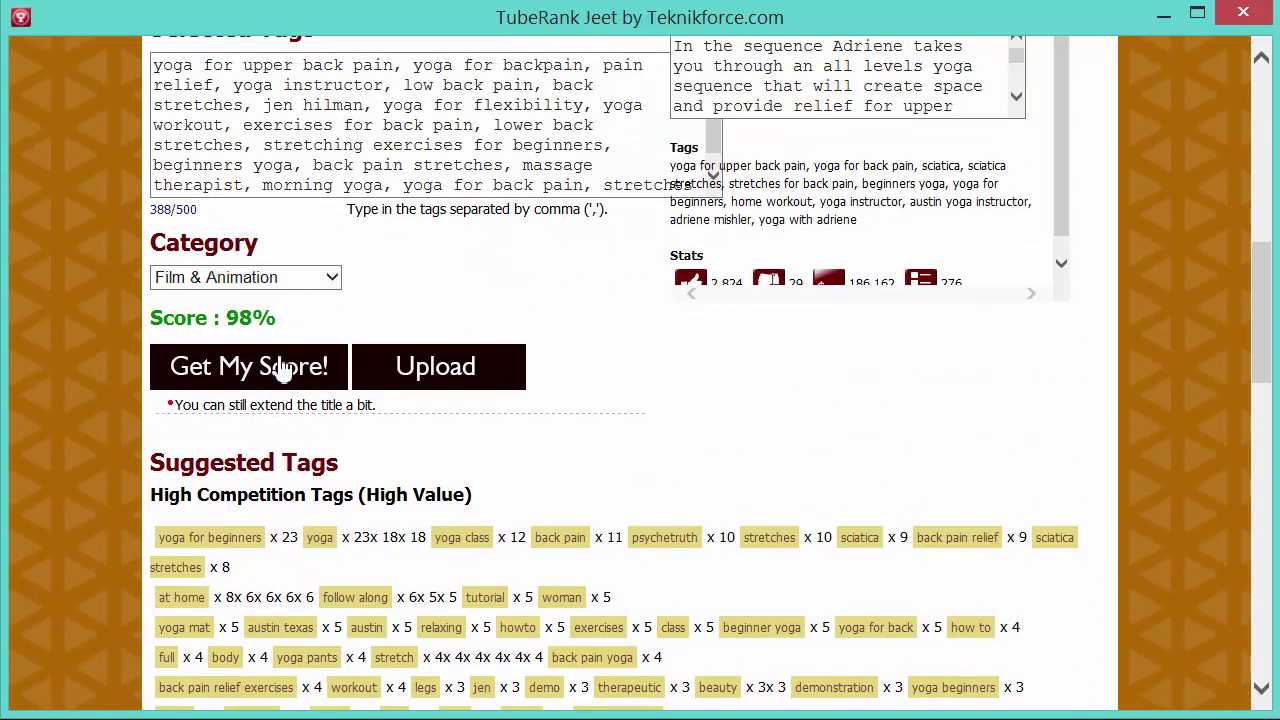
pyautogui.scroll(-4, 283, 370)
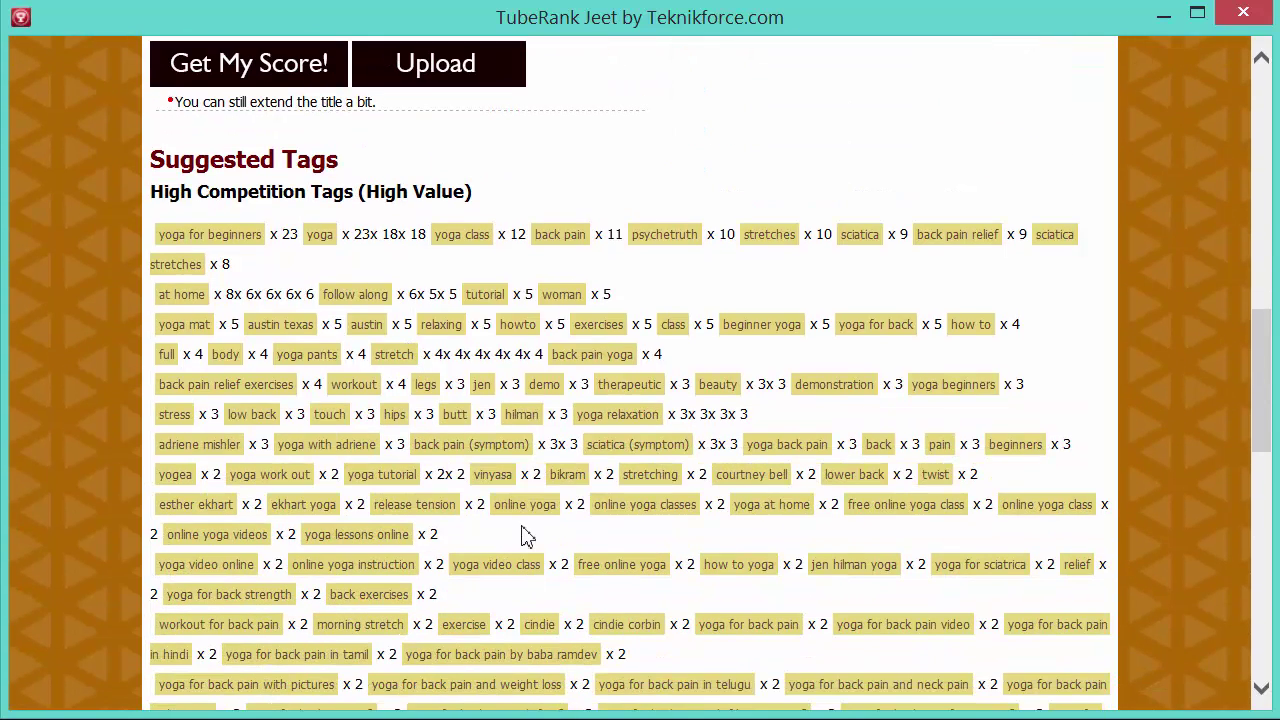
pyautogui.click(623, 506)
pyautogui.click(550, 506)
pyautogui.click(657, 506)
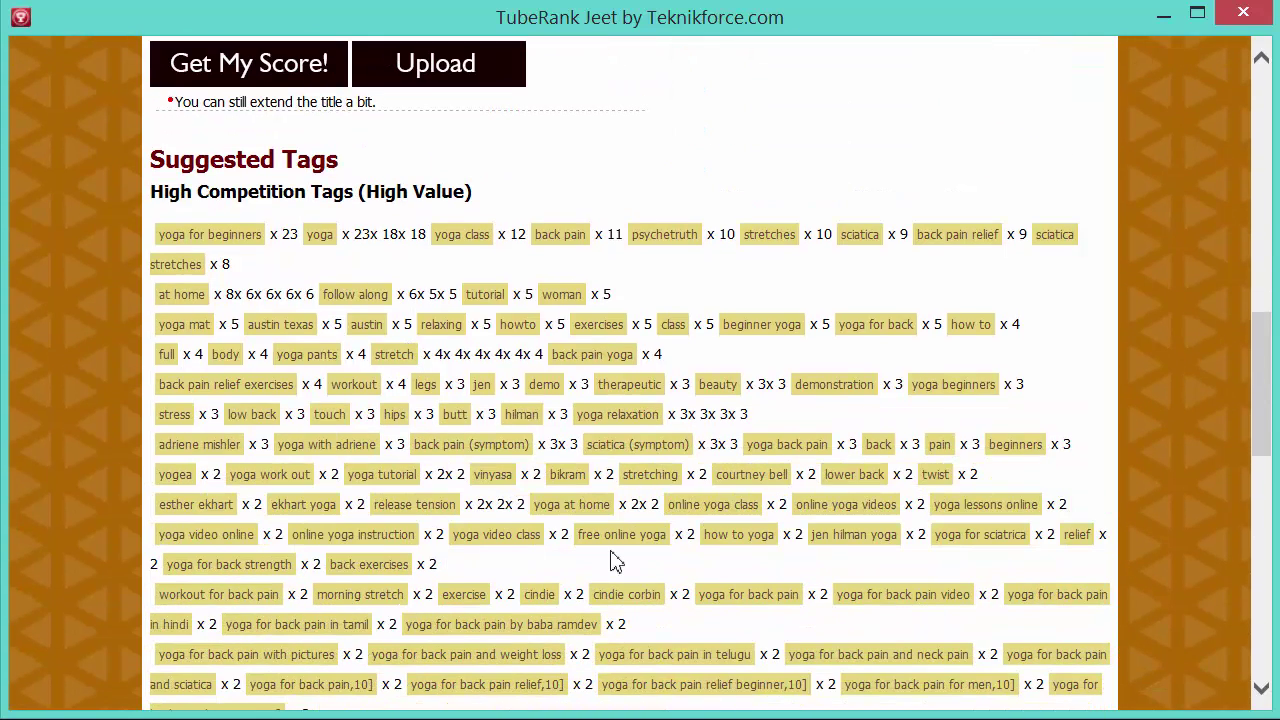
pyautogui.click(621, 534)
pyautogui.scroll(4, 430, 515)
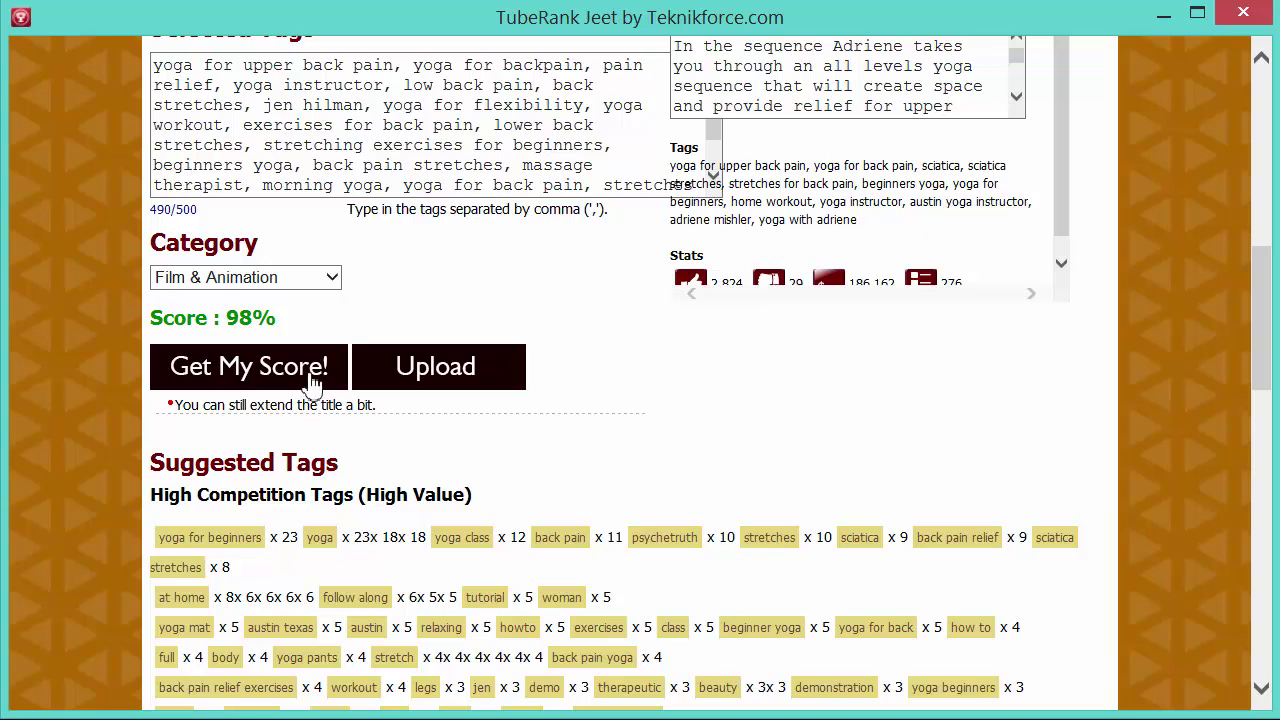
pyautogui.scroll(1, 320, 400)
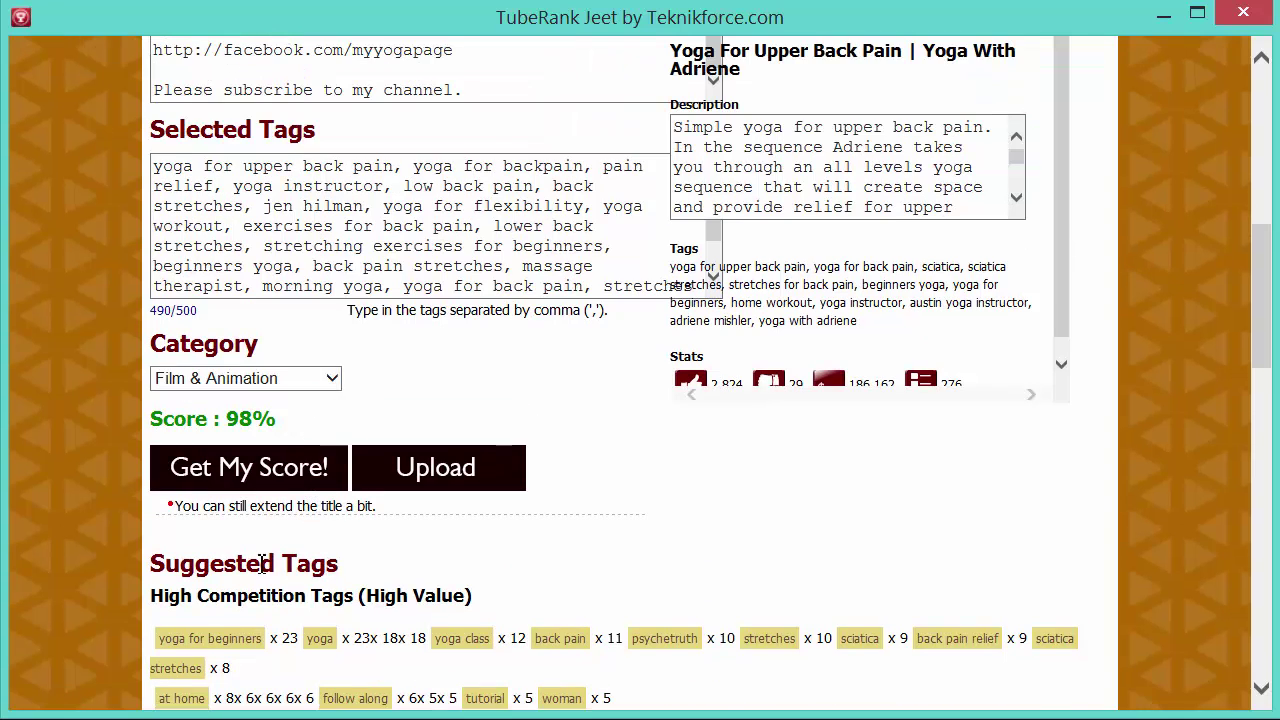
pyautogui.scroll(4, 380, 466)
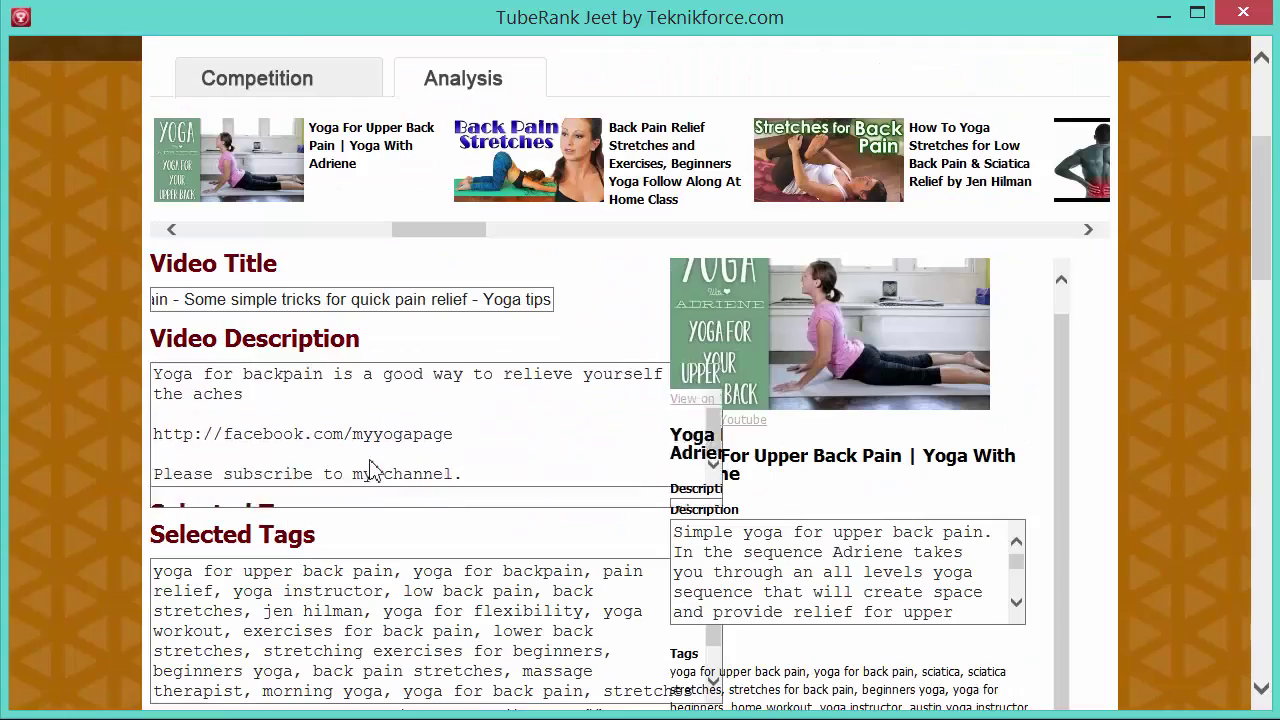
pyautogui.scroll(-5, 335, 420)
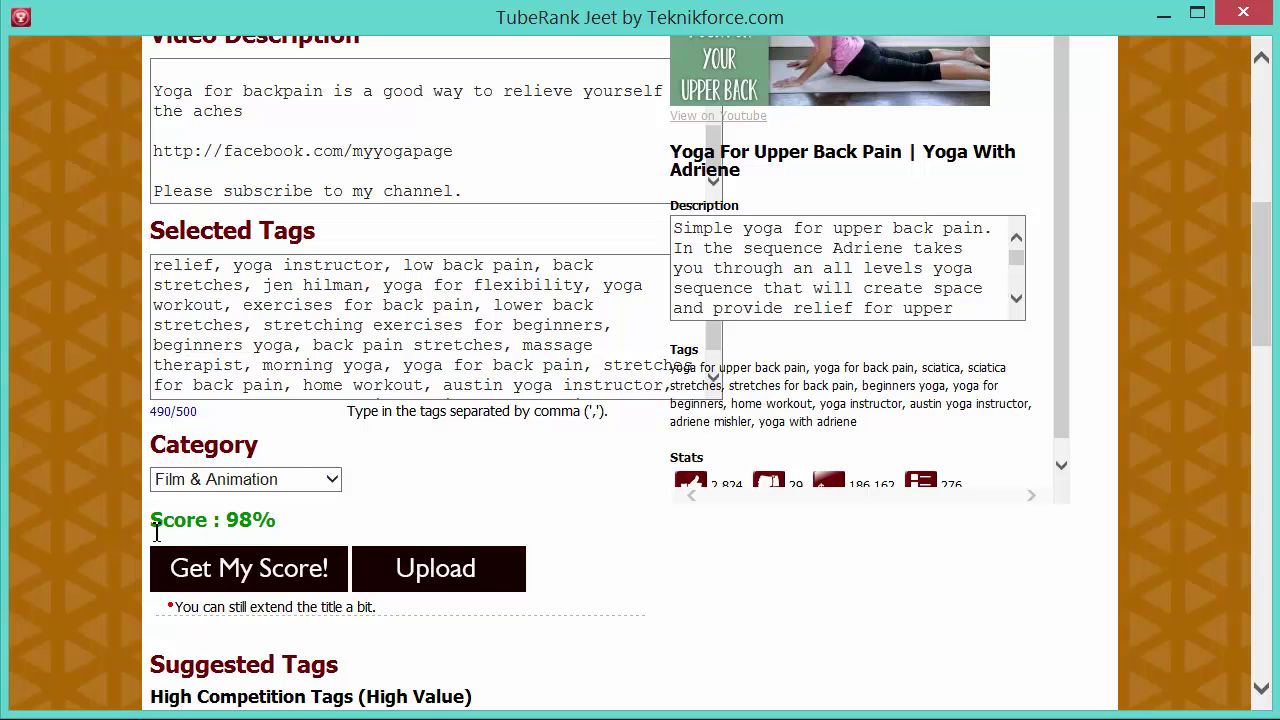
pyautogui.tripleClick(250, 512)
pyautogui.click(270, 527)
pyautogui.scroll(6, 298, 539)
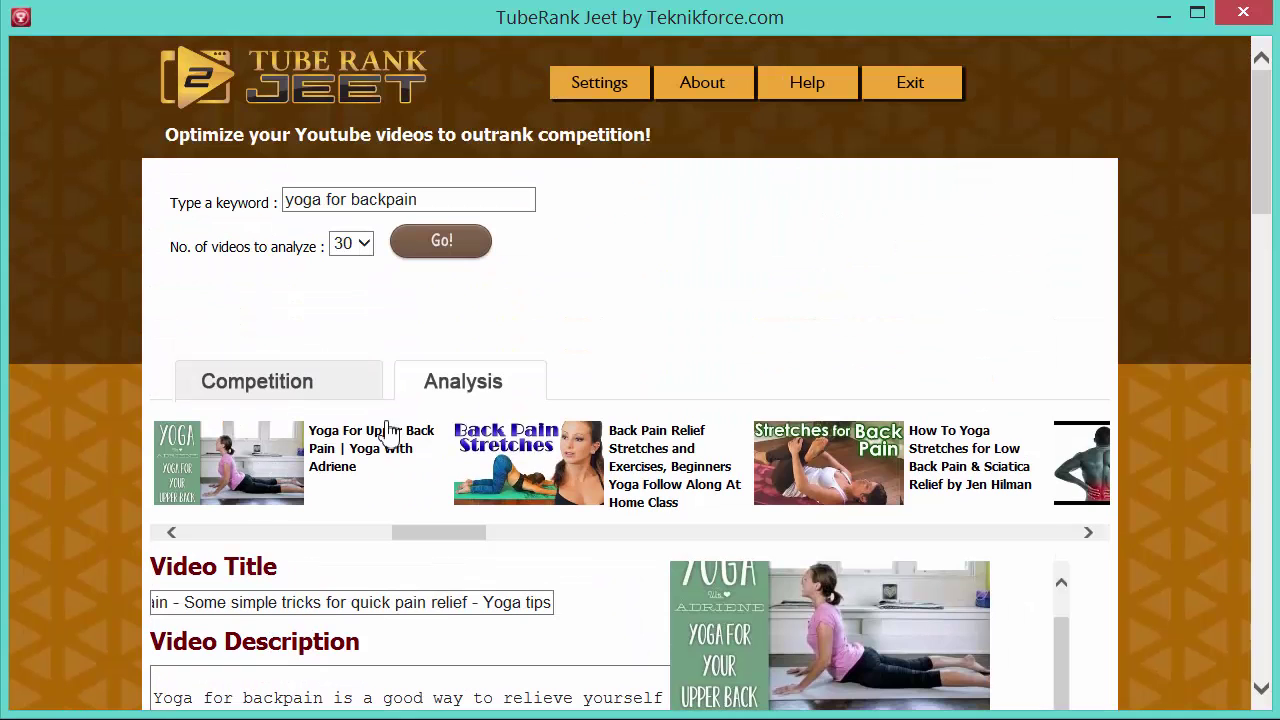
pyautogui.scroll(-6, 389, 430)
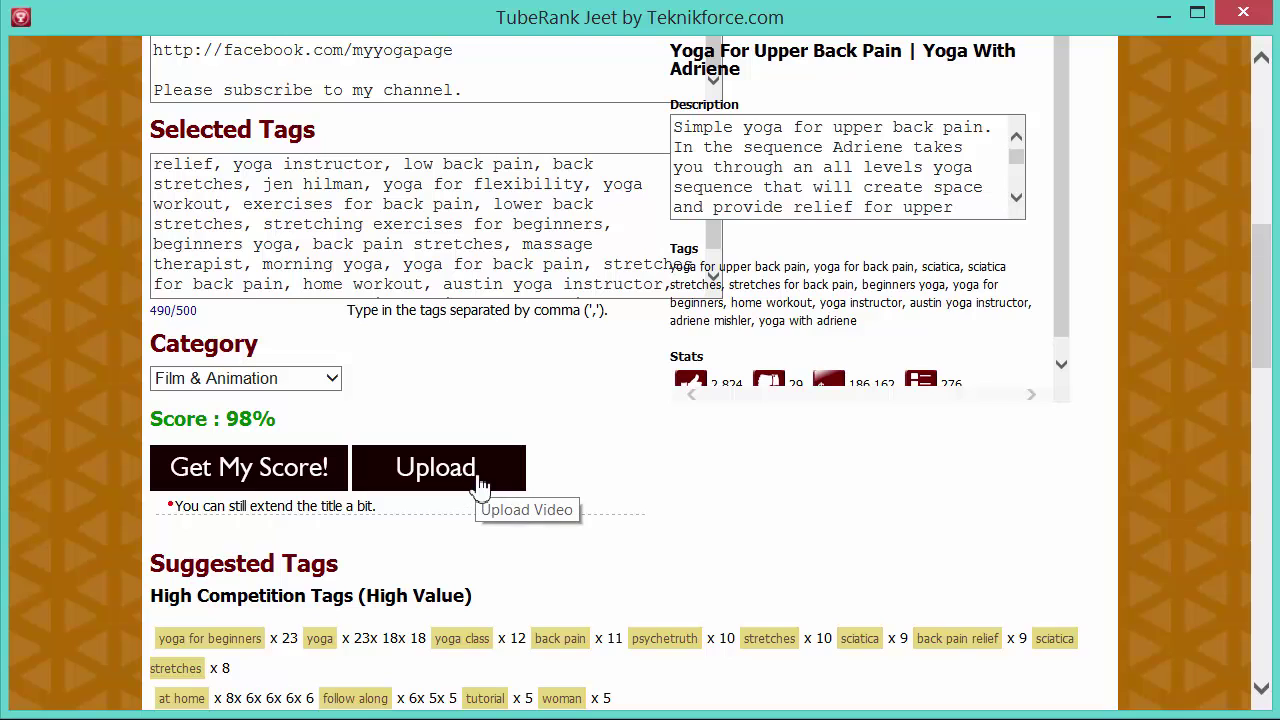
# Step: Set the video category to Sports and start a video upload
pyautogui.scroll(2, 560, 447)
pyautogui.scroll(1, 269, 255)
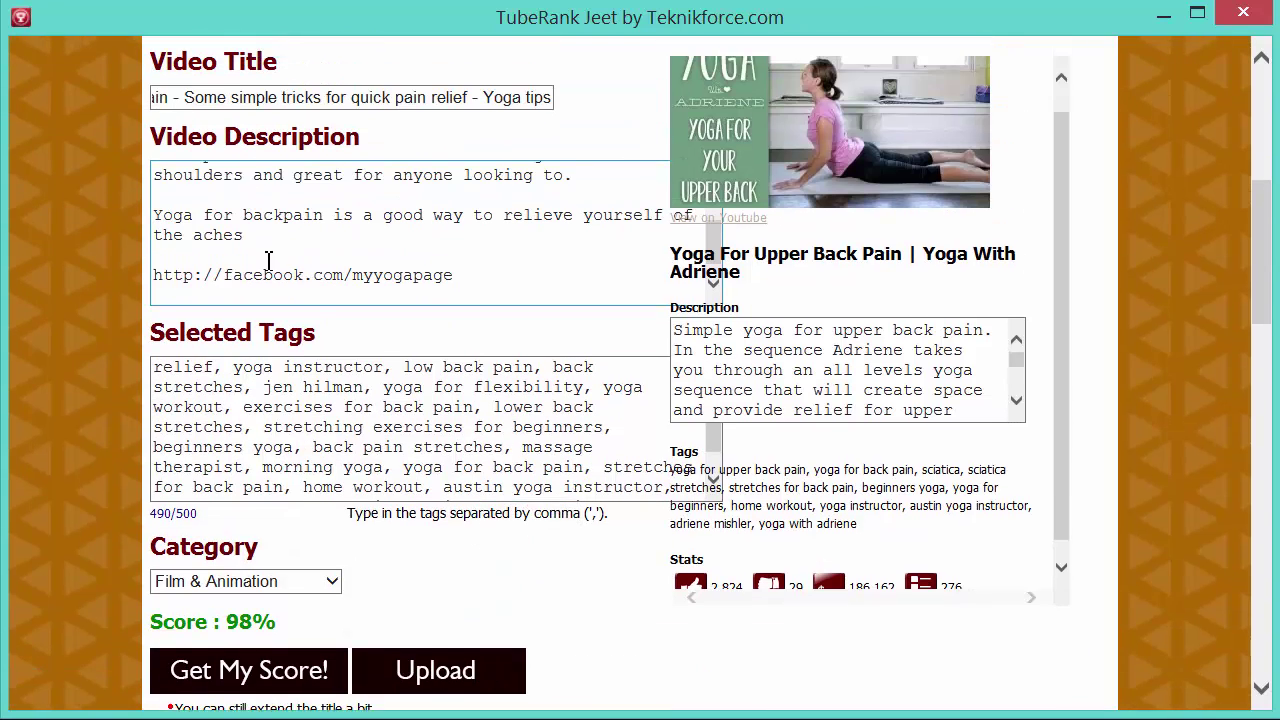
pyautogui.scroll(-1, 370, 452)
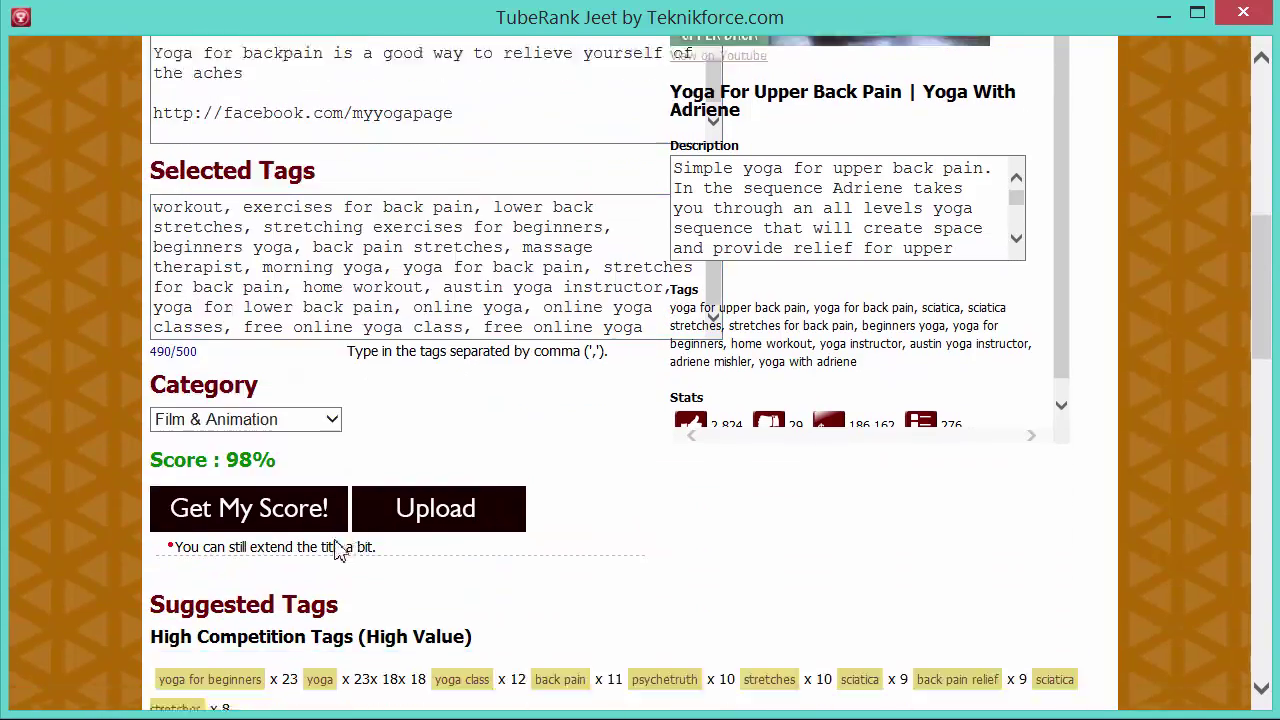
pyautogui.click(331, 379)
pyautogui.scroll(-1, 346, 495)
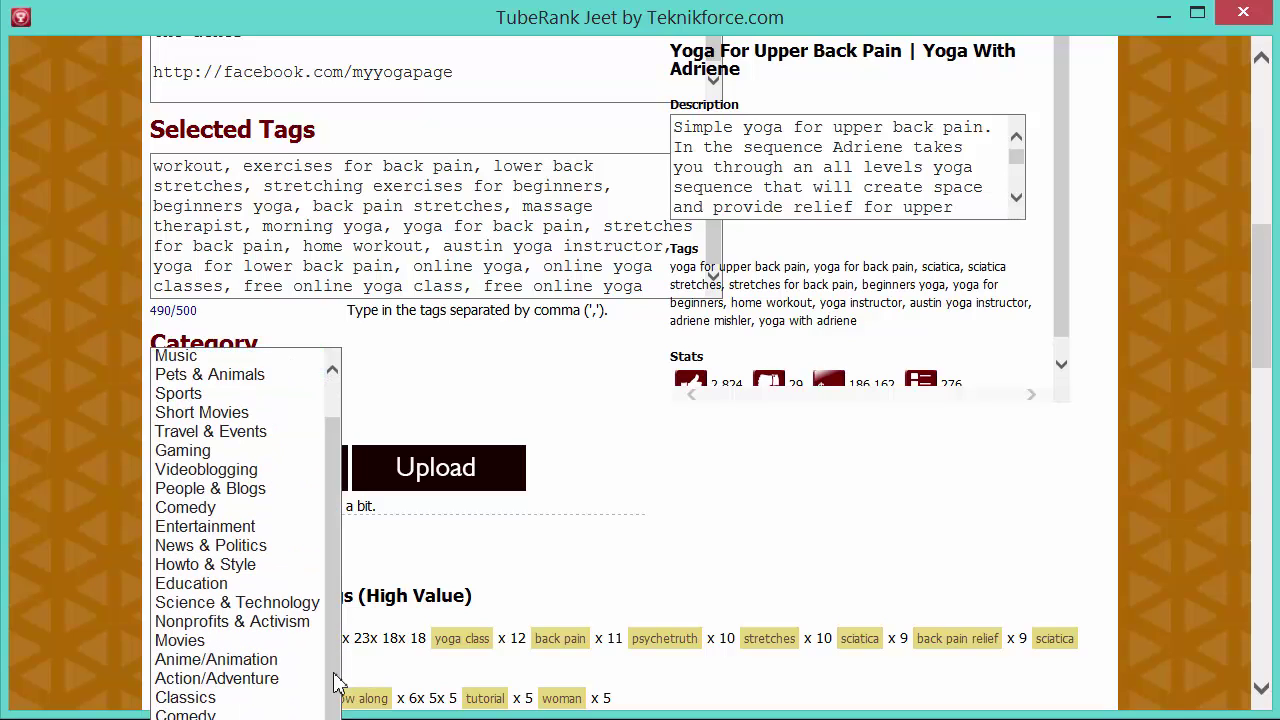
pyautogui.moveTo(337, 688); pyautogui.dragTo(274, 551)
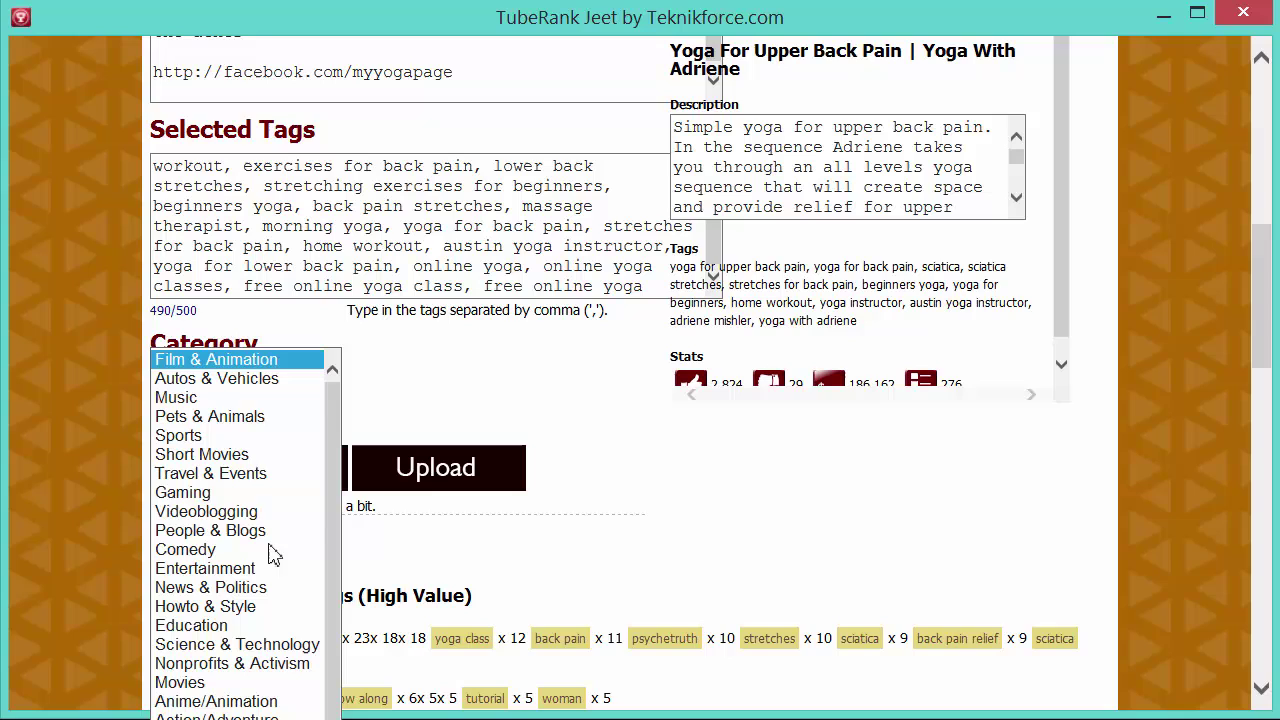
pyautogui.click(243, 436)
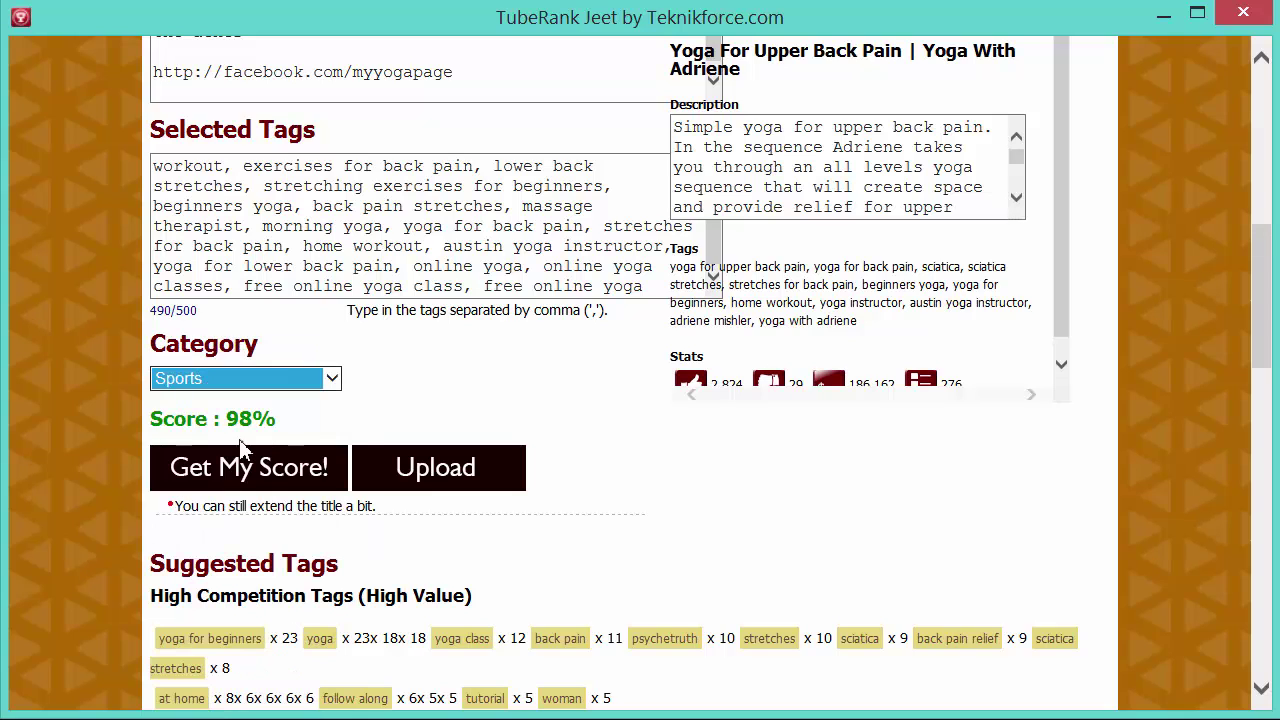
pyautogui.click(332, 379)
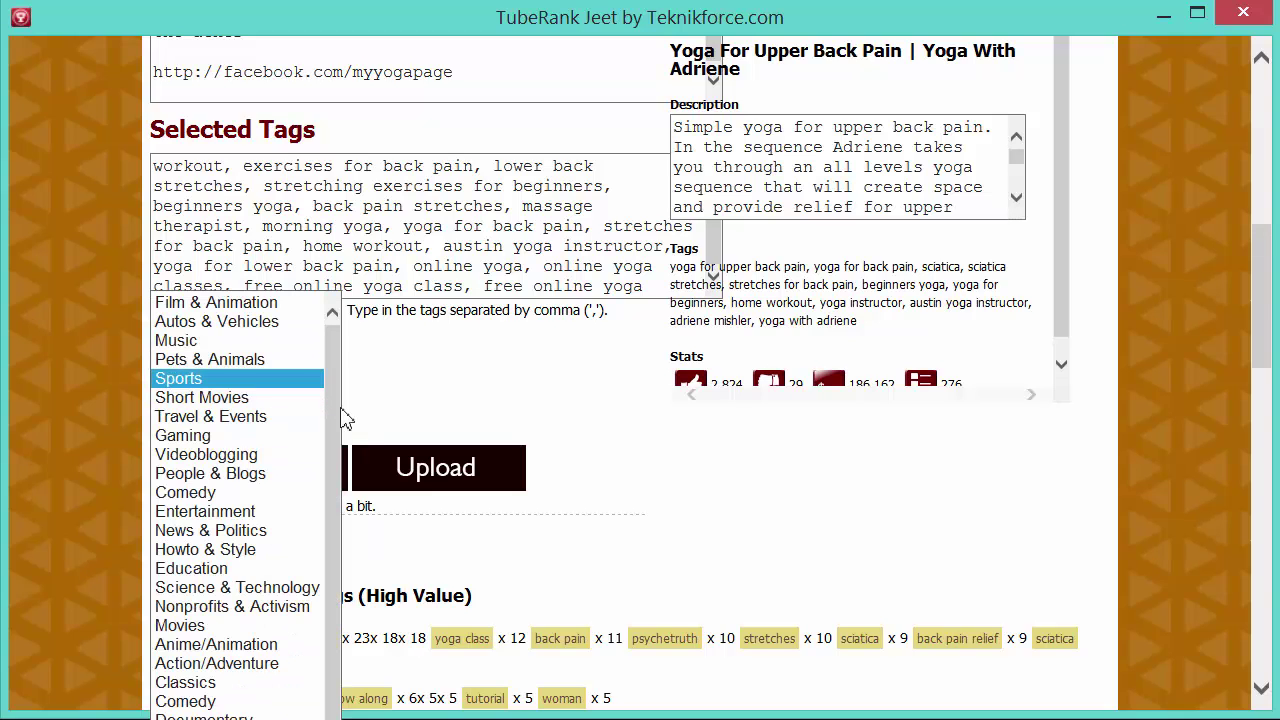
pyautogui.moveTo(334, 420); pyautogui.dragTo(338, 510)
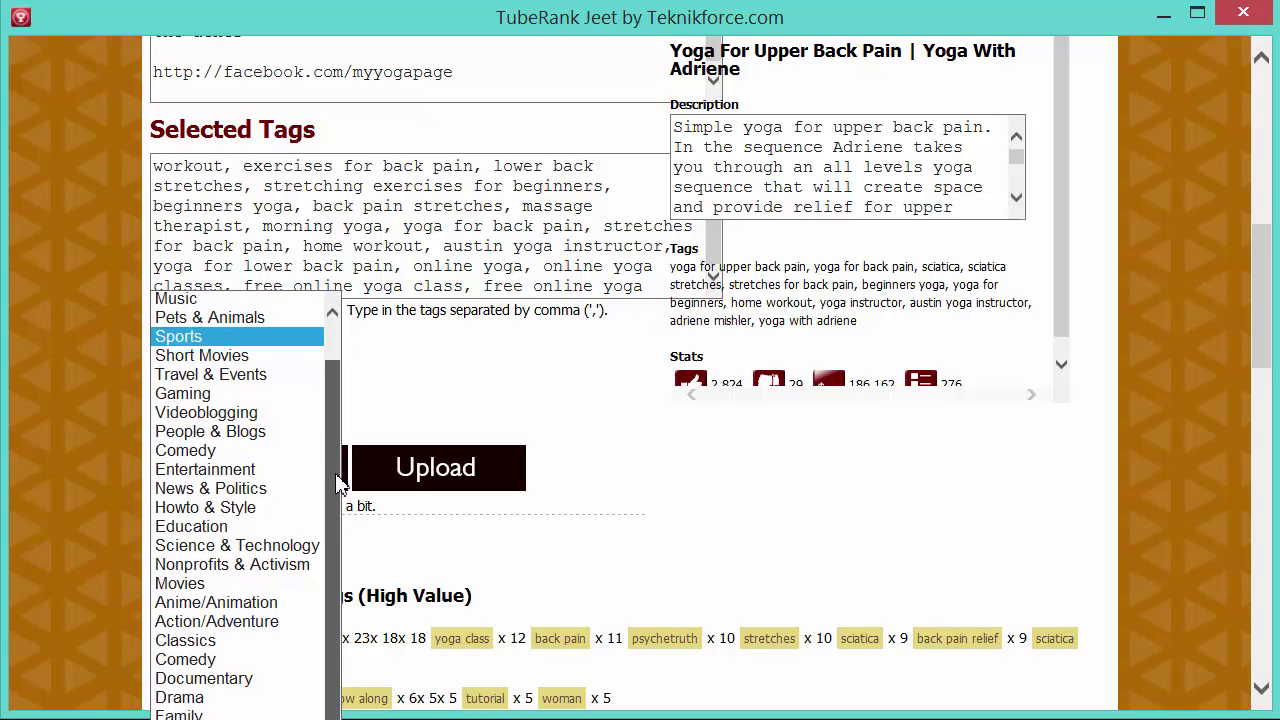
pyautogui.moveTo(337, 484); pyautogui.dragTo(337, 429)
pyautogui.click(260, 372)
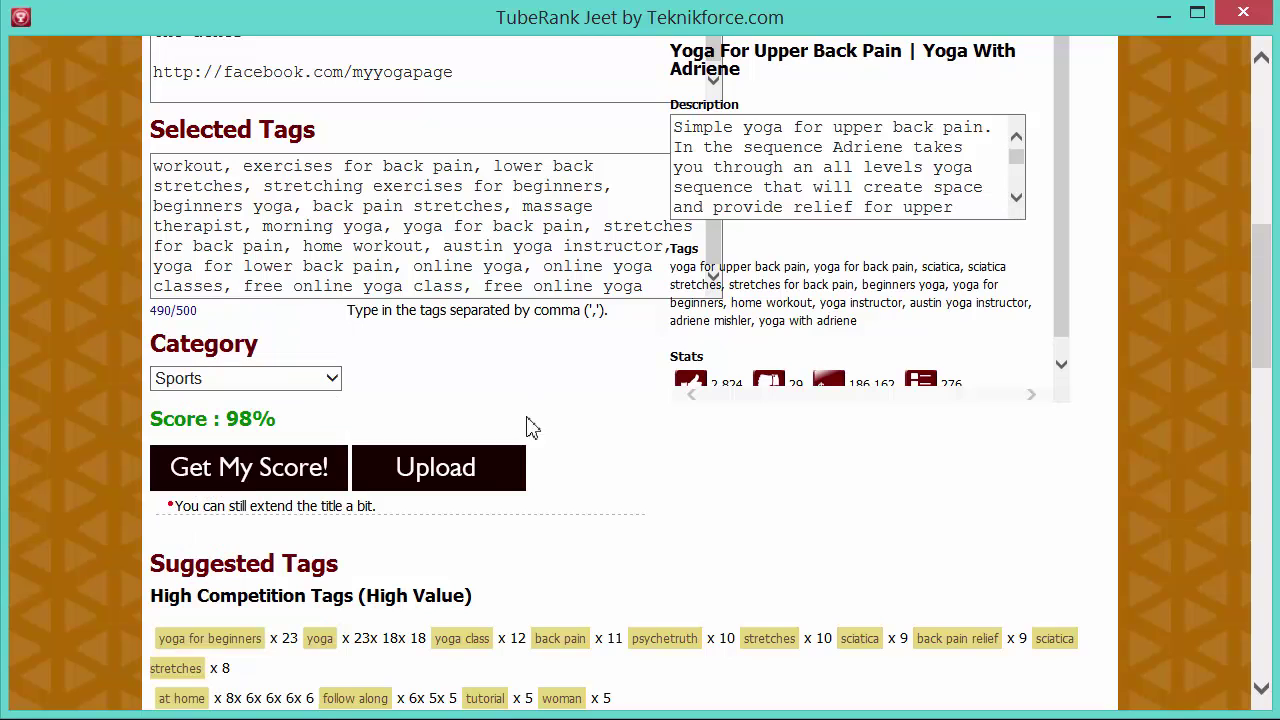
pyautogui.click(455, 465)
# Step: Upload the Hangout Millionaire Webinar zip file and close the upload progress window
pyautogui.moveTo(418, 72); pyautogui.dragTo(530, 110)
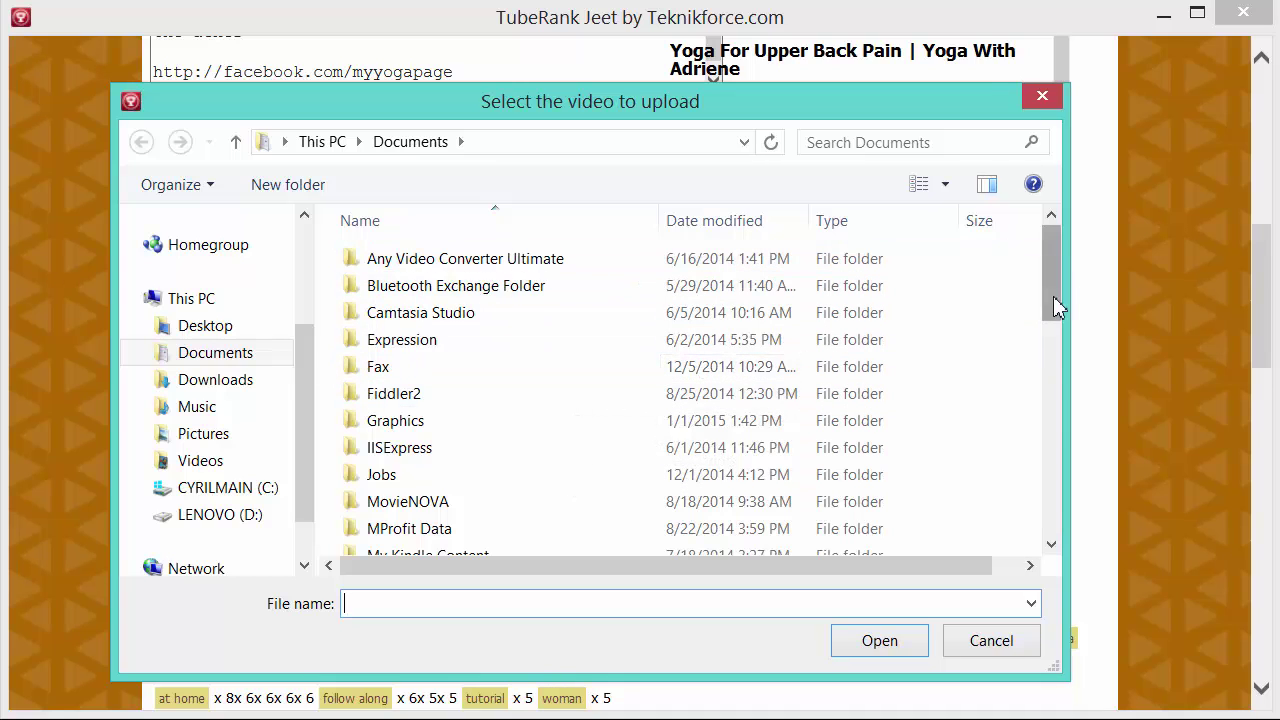
pyautogui.moveTo(1052, 315); pyautogui.dragTo(1054, 514)
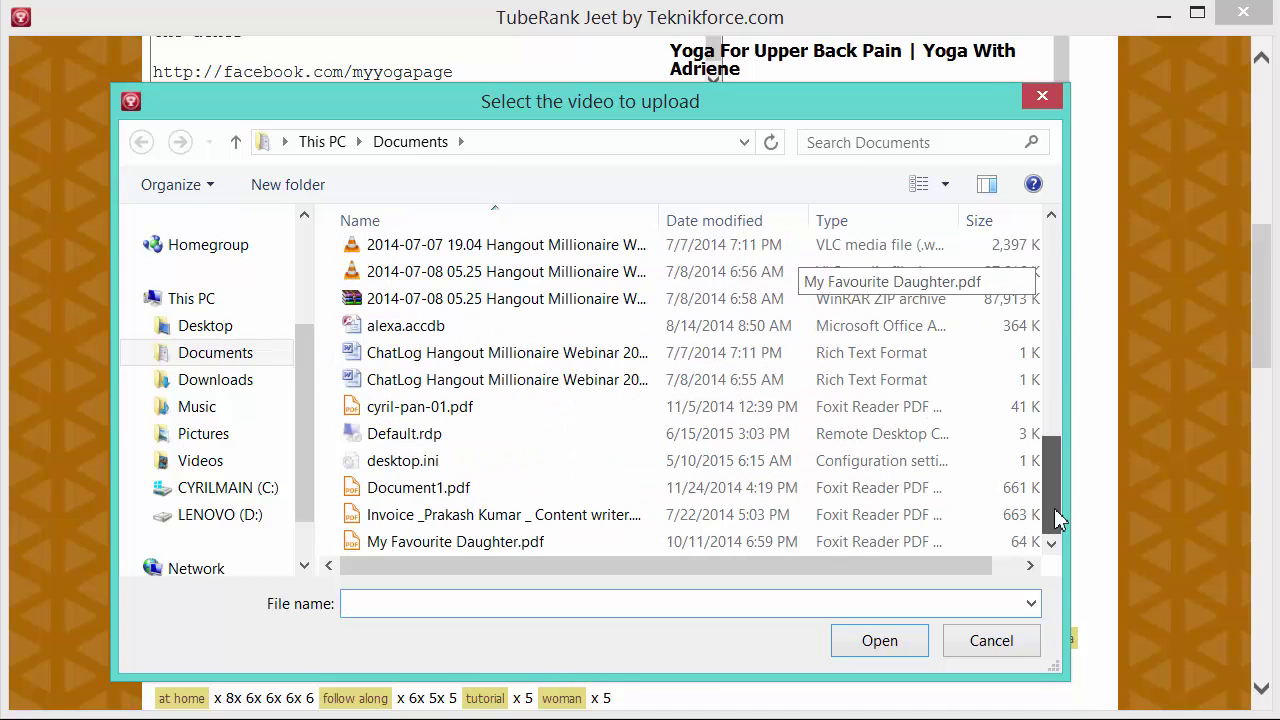
pyautogui.click(551, 303)
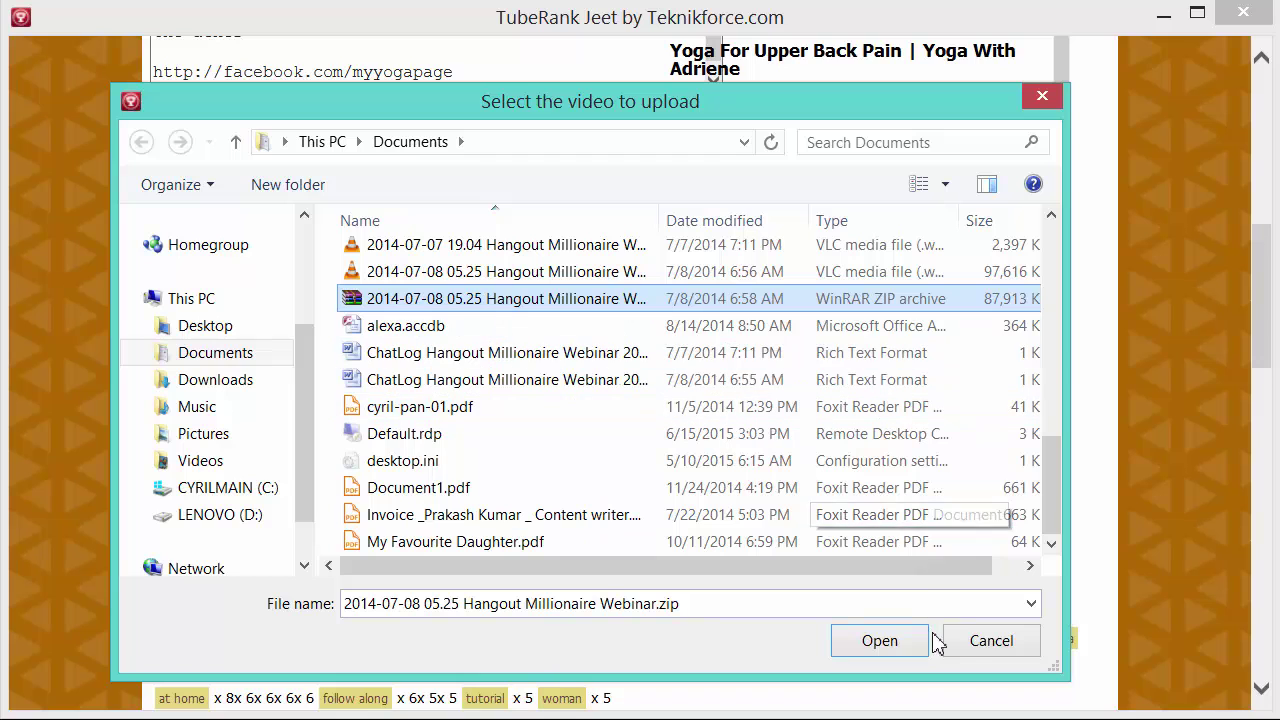
pyautogui.click(968, 646)
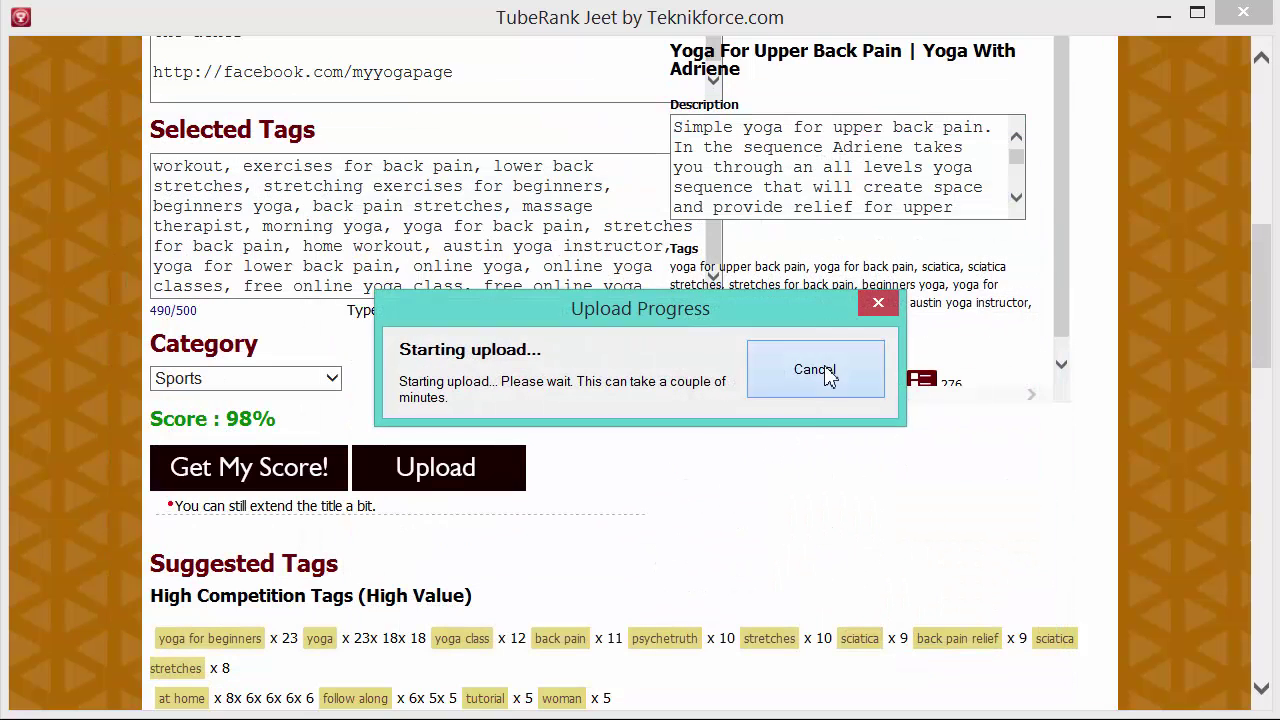
pyautogui.click(826, 373)
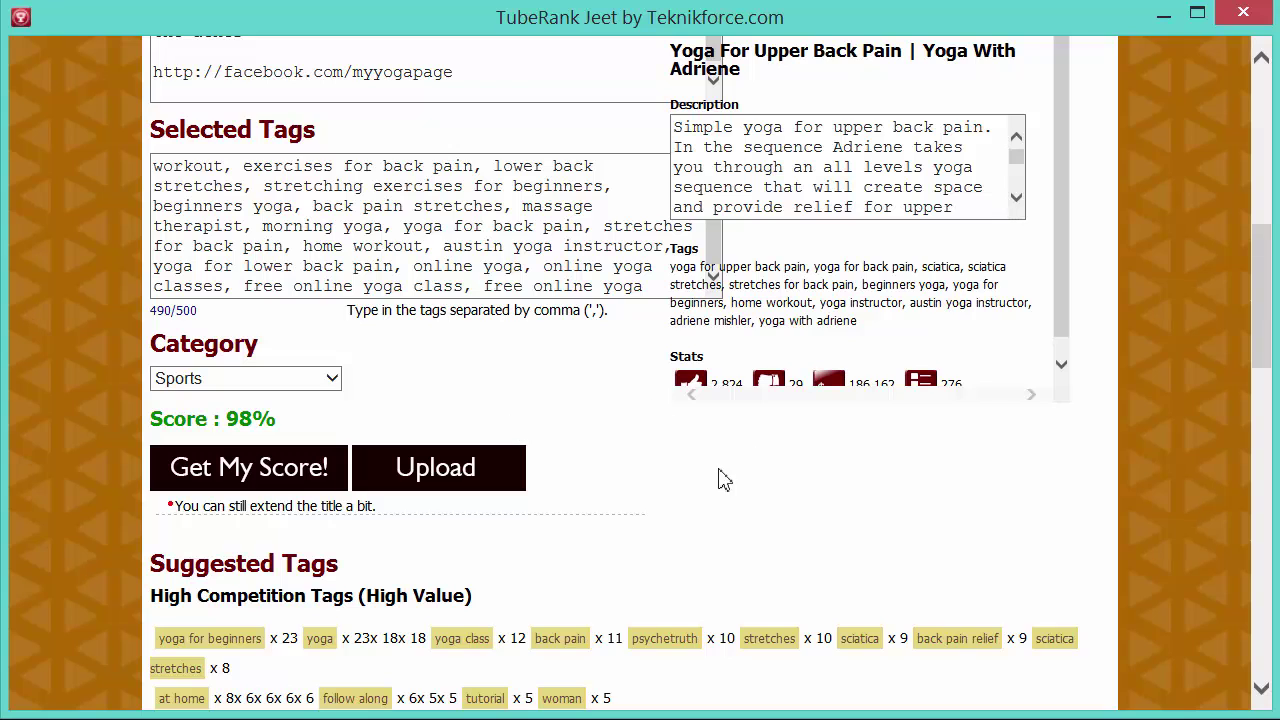
pyautogui.scroll(6, 722, 474)
pyautogui.scroll(1, 722, 474)
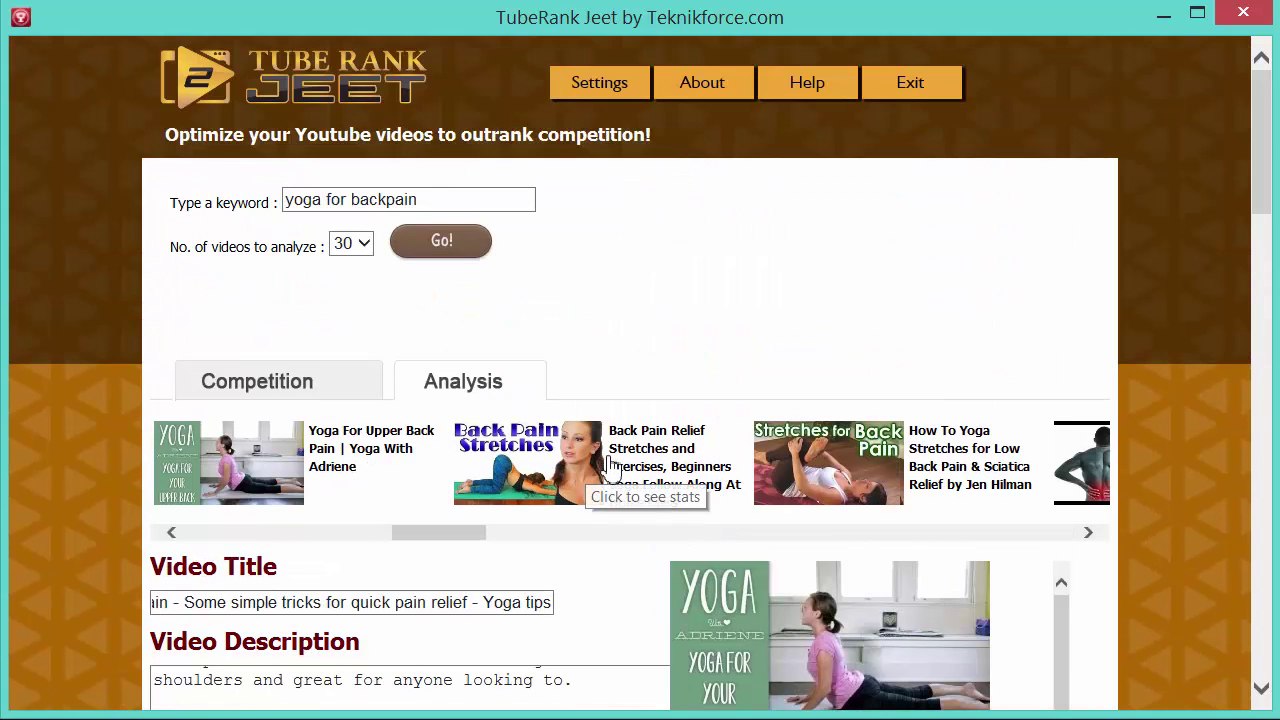